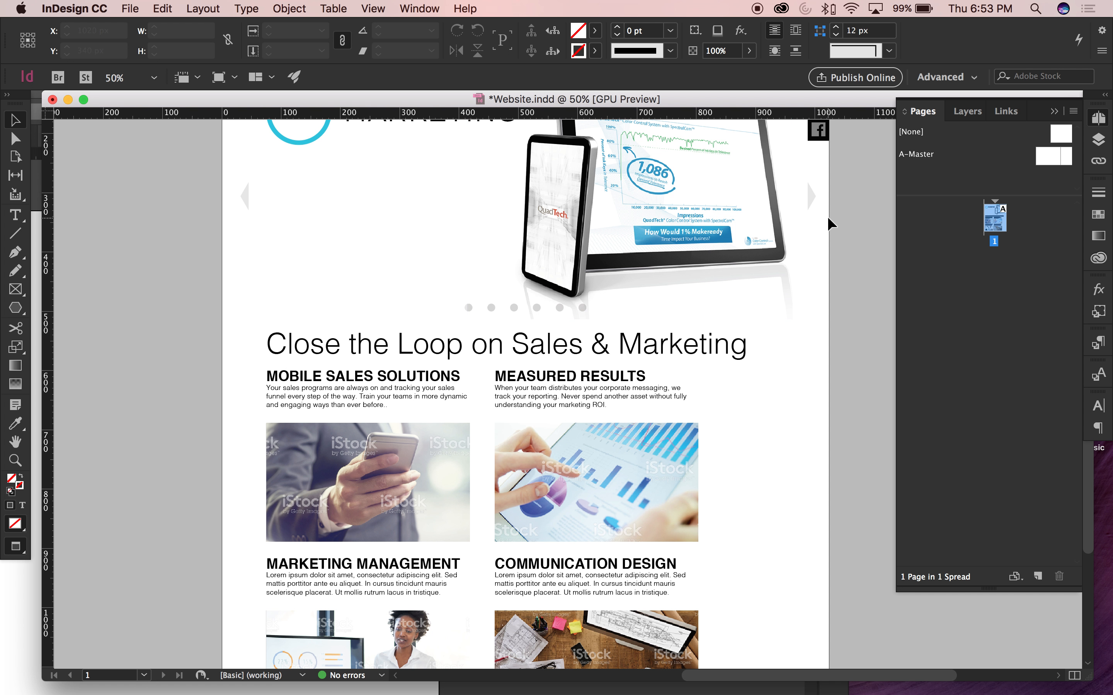
# Add six blank pages after page 1 of the Website.indd document
pyautogui.scroll(5, 839, 234)
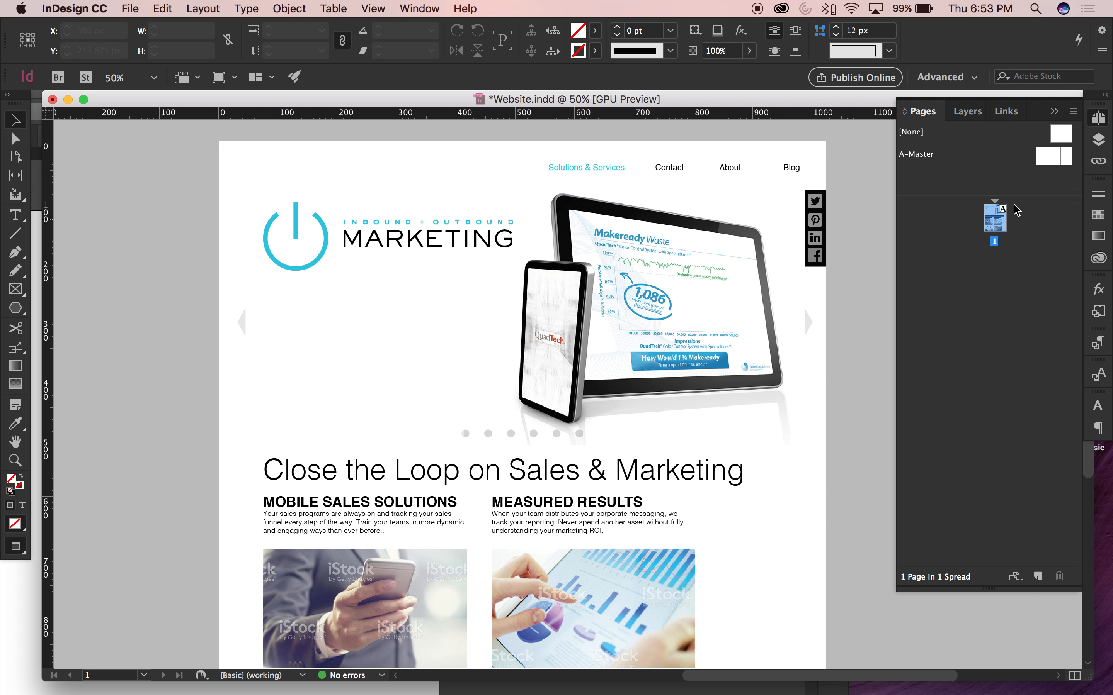
pyautogui.click(1039, 579)
pyautogui.click(1040, 579)
pyautogui.click(1039, 579)
pyautogui.click(1039, 578)
pyautogui.click(1039, 579)
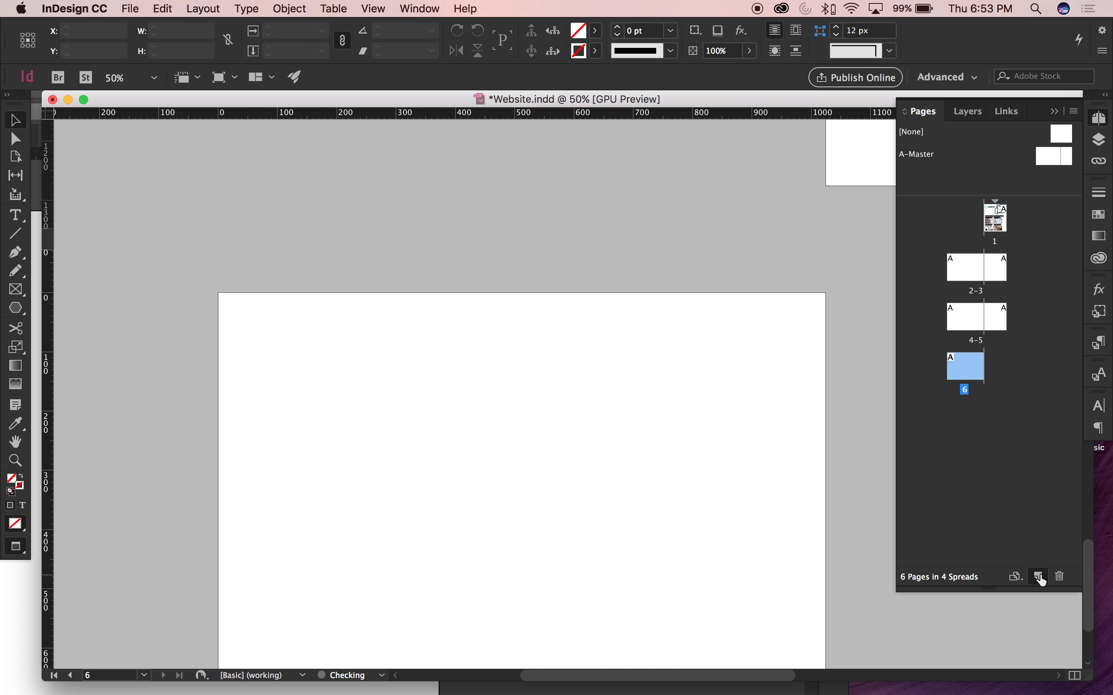
pyautogui.click(1039, 579)
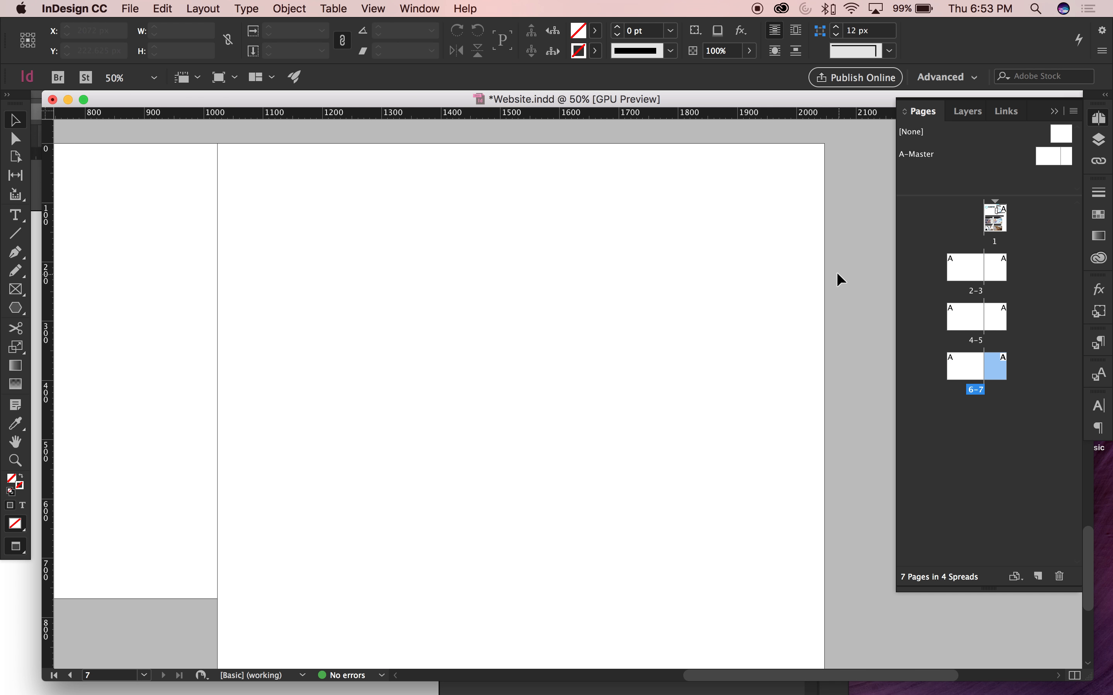
# Delete pages 2 through 7 and return to the website layout on page 1
pyautogui.scroll(2, 837, 275)
pyautogui.click(968, 268)
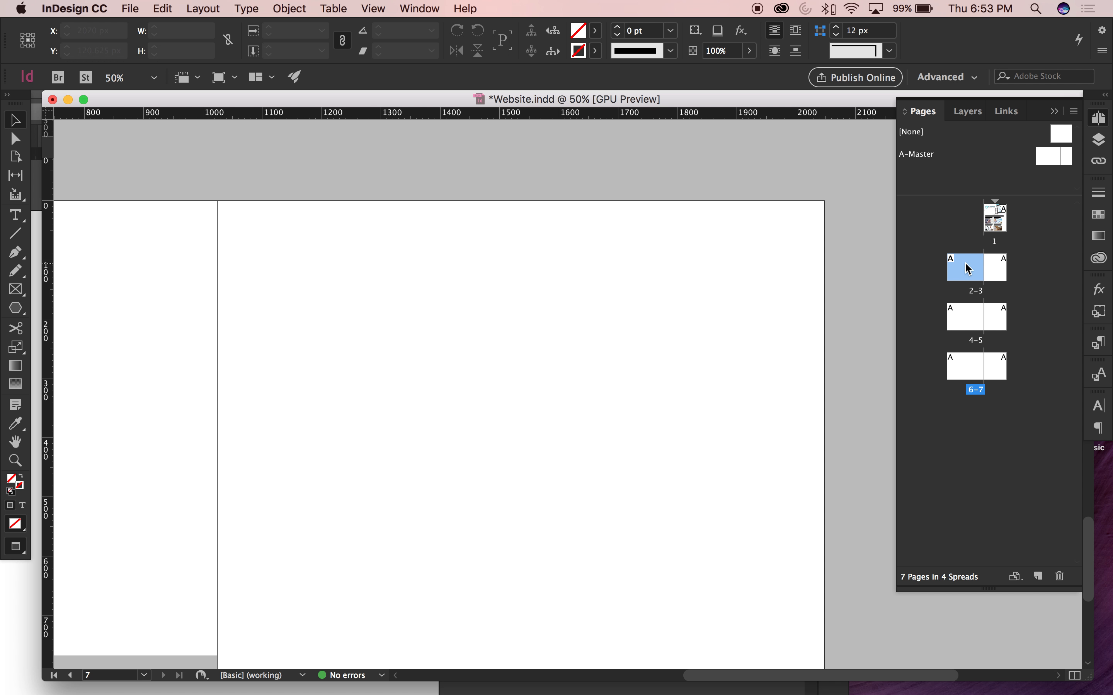
pyautogui.keyDown('shift'); pyautogui.click(996, 368); pyautogui.keyUp('shift')
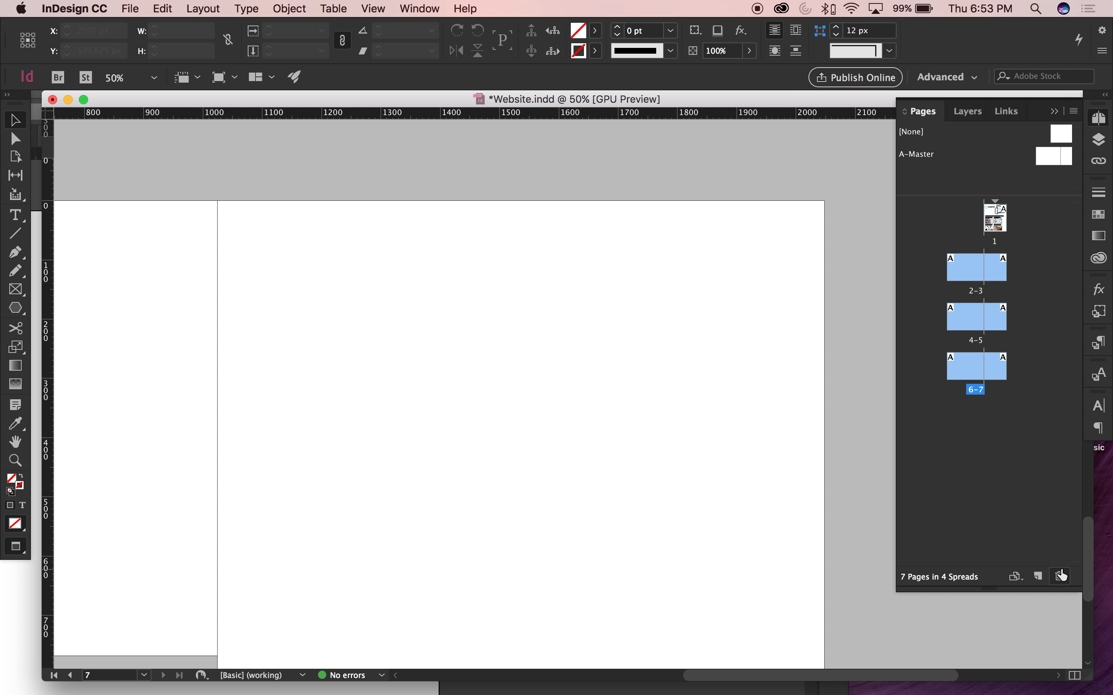
pyautogui.moveTo(1059, 541); pyautogui.dragTo(1059, 577)
pyautogui.scroll(8, 704, 442)
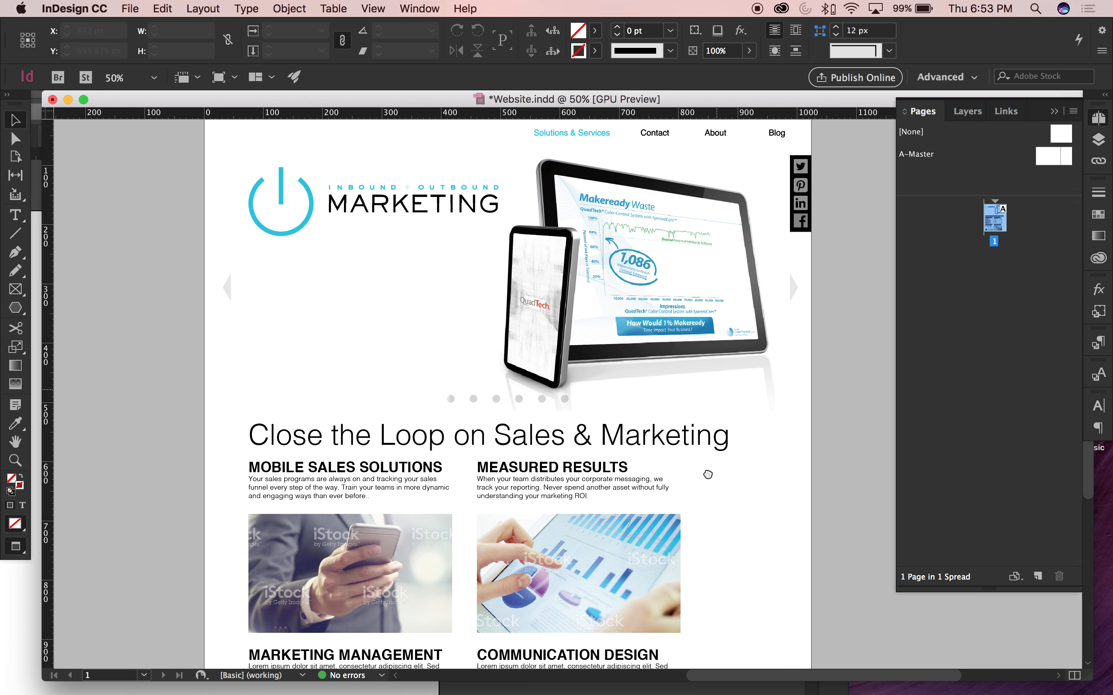
# Turn off Facing Pages in the document setup and bring page 1 back into view
pyautogui.scroll(-1, 723, 442)
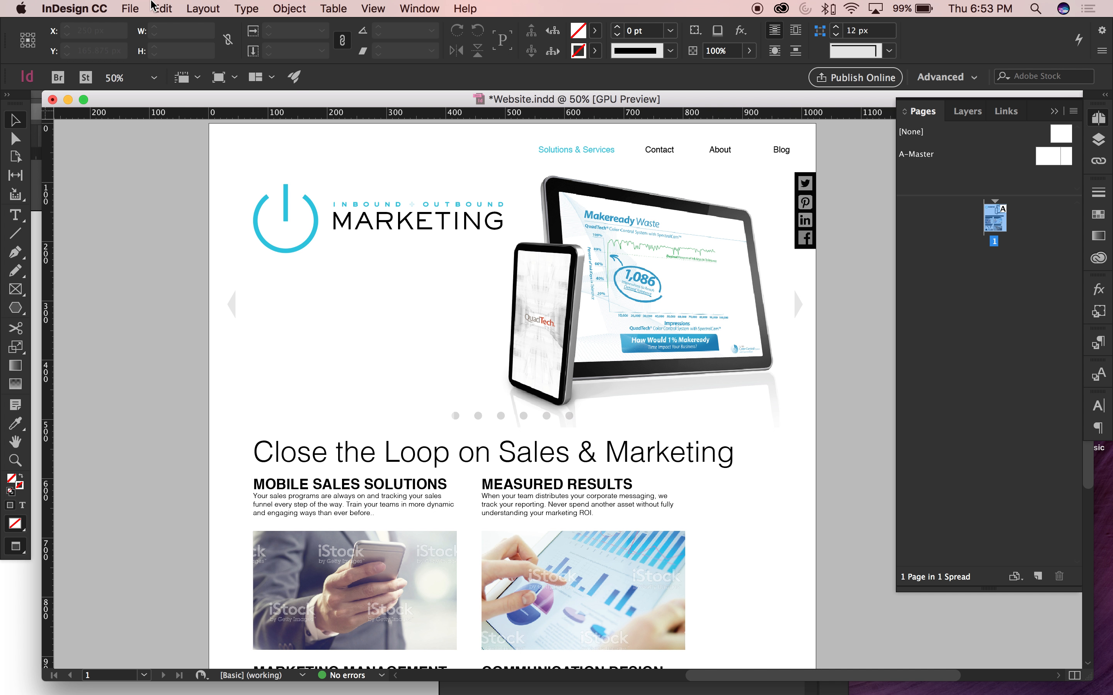
pyautogui.click(130, 8)
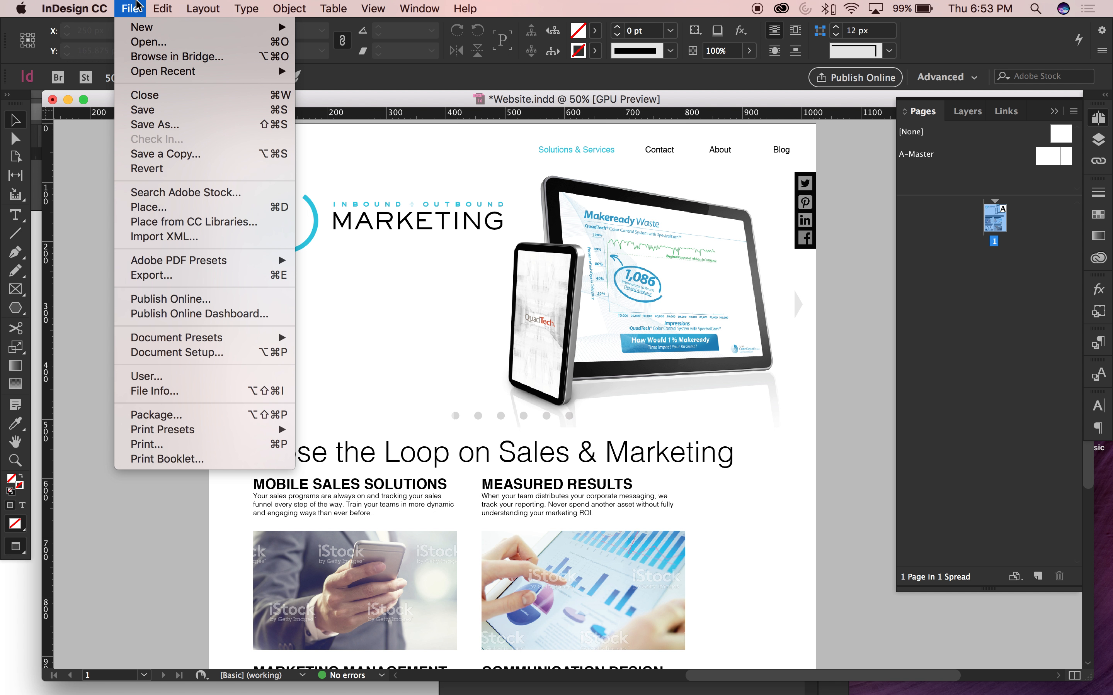
pyautogui.click(180, 353)
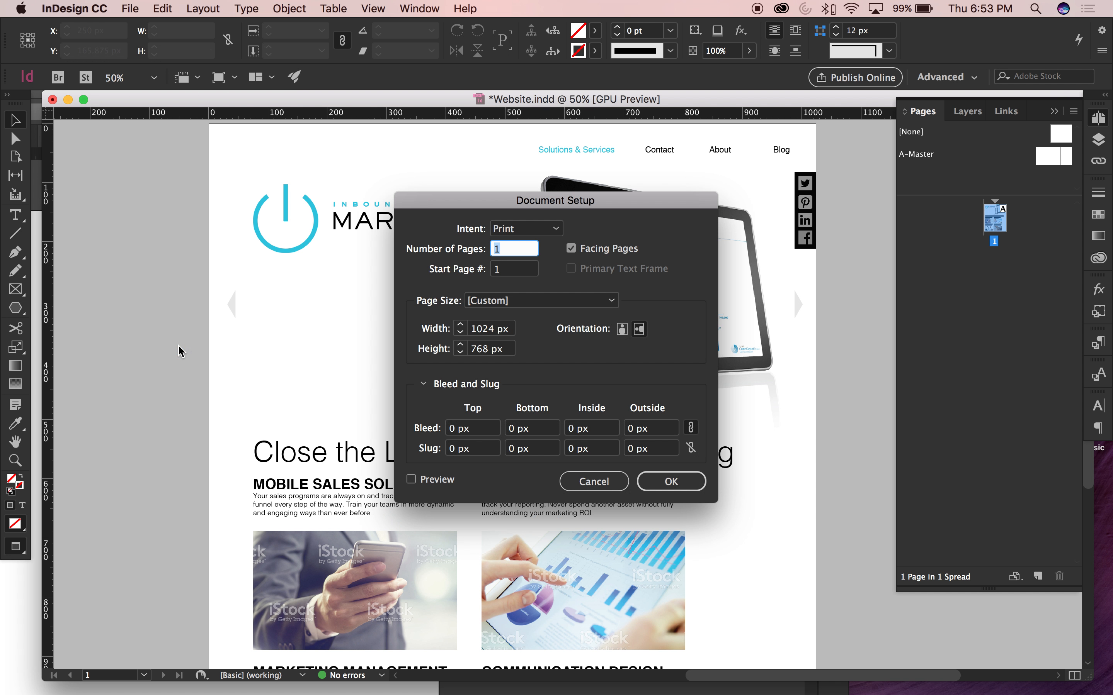
pyautogui.click(572, 250)
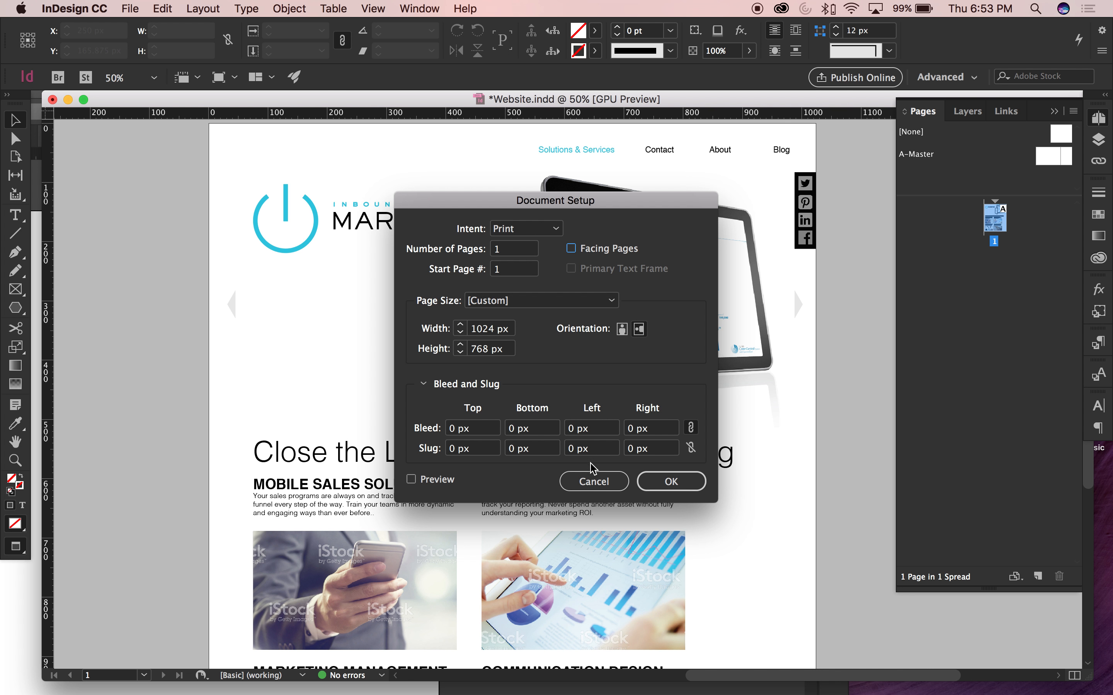
pyautogui.click(671, 481)
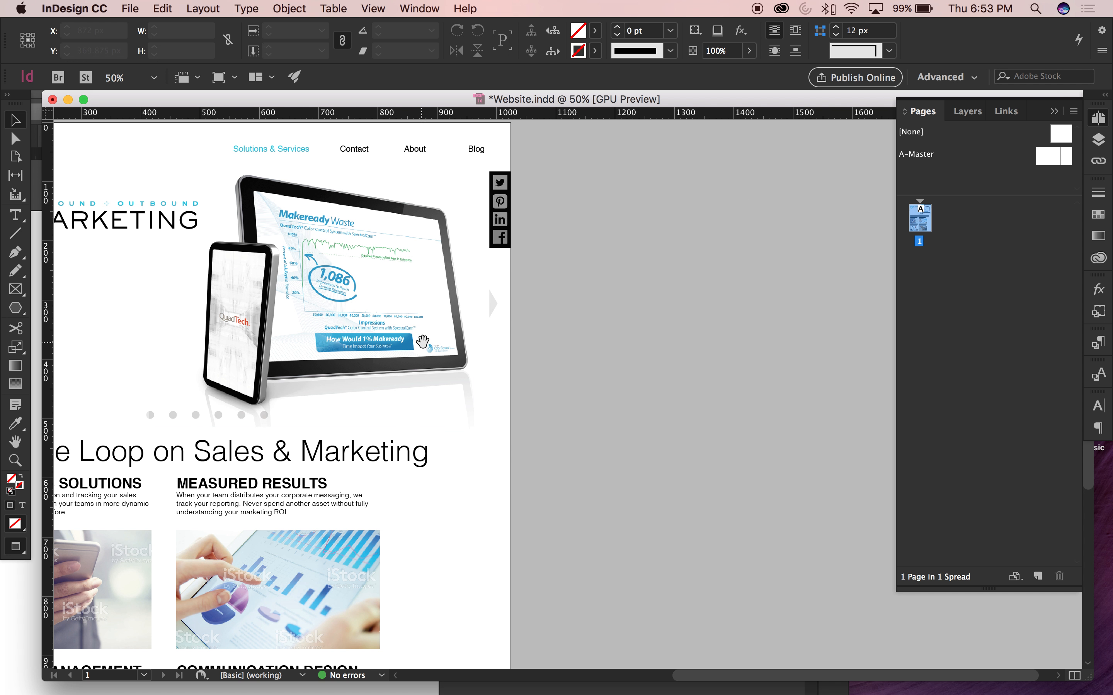
pyautogui.hscroll(-6, 689, 322)
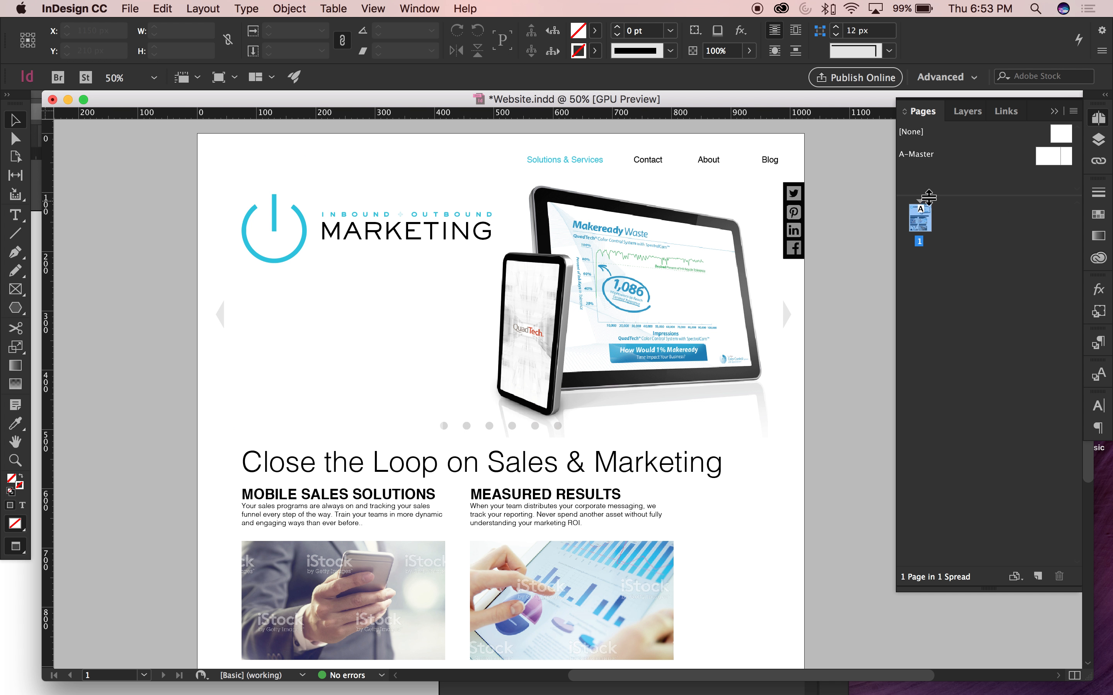
# Add two single blank pages after page 1 and zoom out to 25% to see the page stack
pyautogui.click(1039, 578)
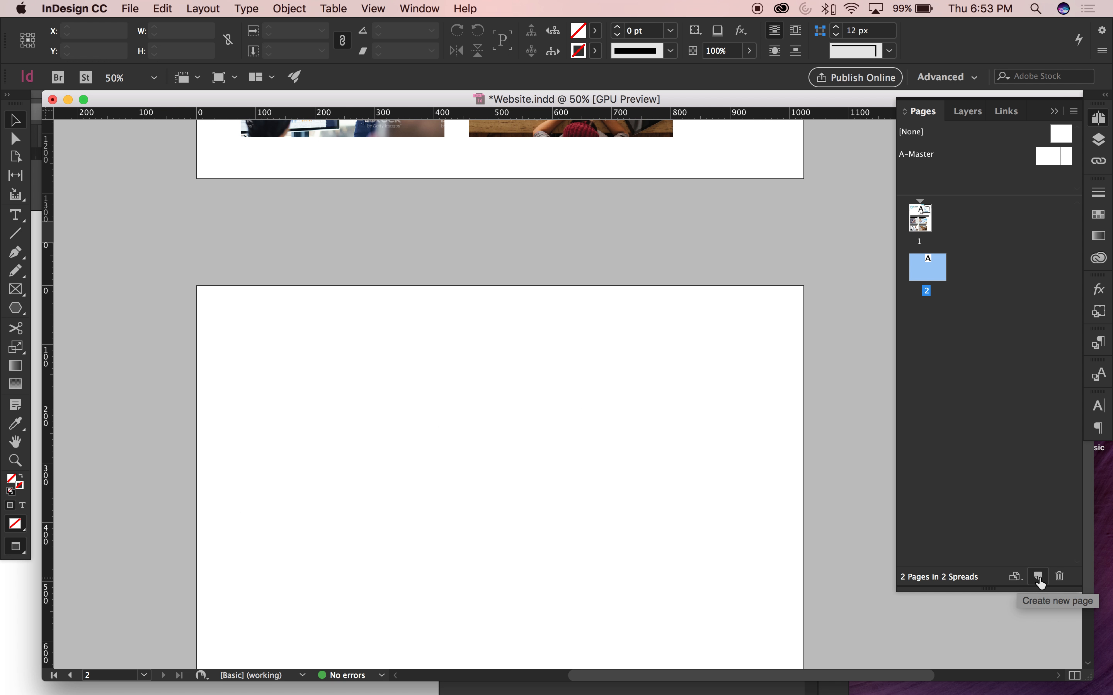
pyautogui.click(1038, 578)
pyautogui.press('super+minus')
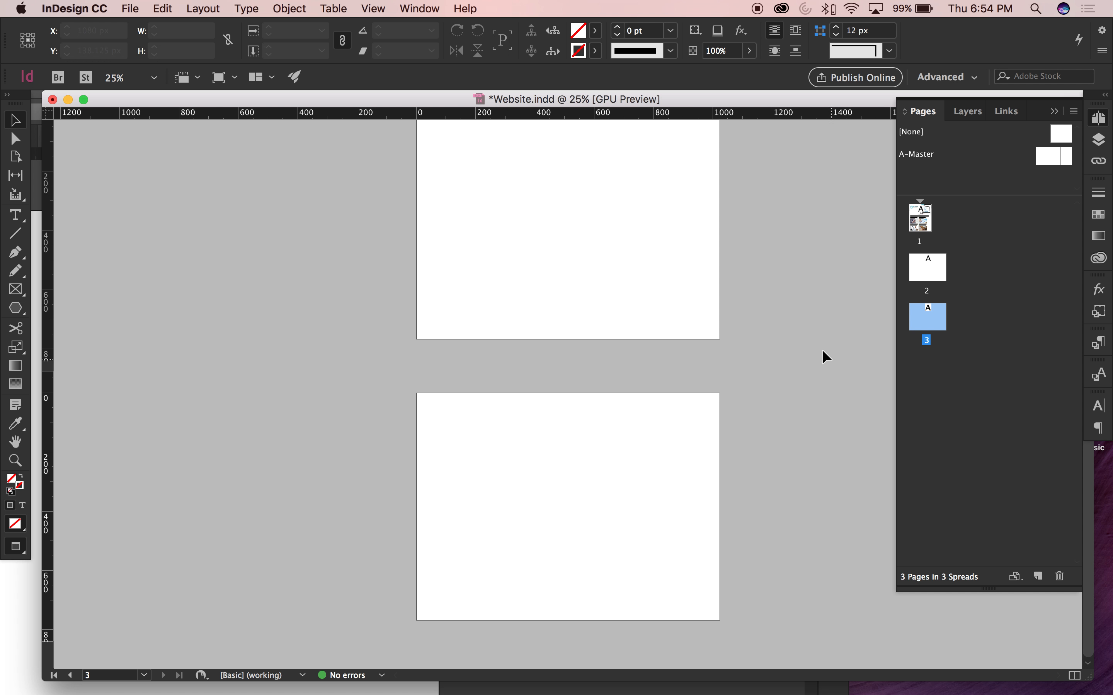
pyautogui.scroll(10, 757, 504)
pyautogui.scroll(-10, 717, 430)
pyautogui.scroll(5, 727, 434)
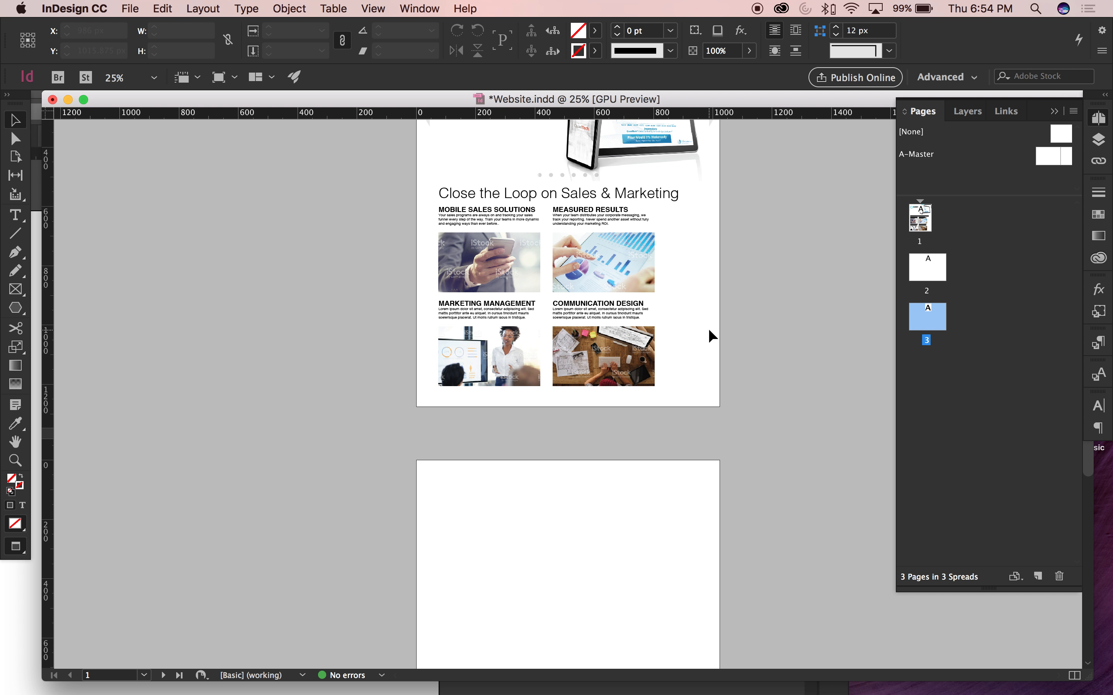
pyautogui.scroll(-5, 754, 352)
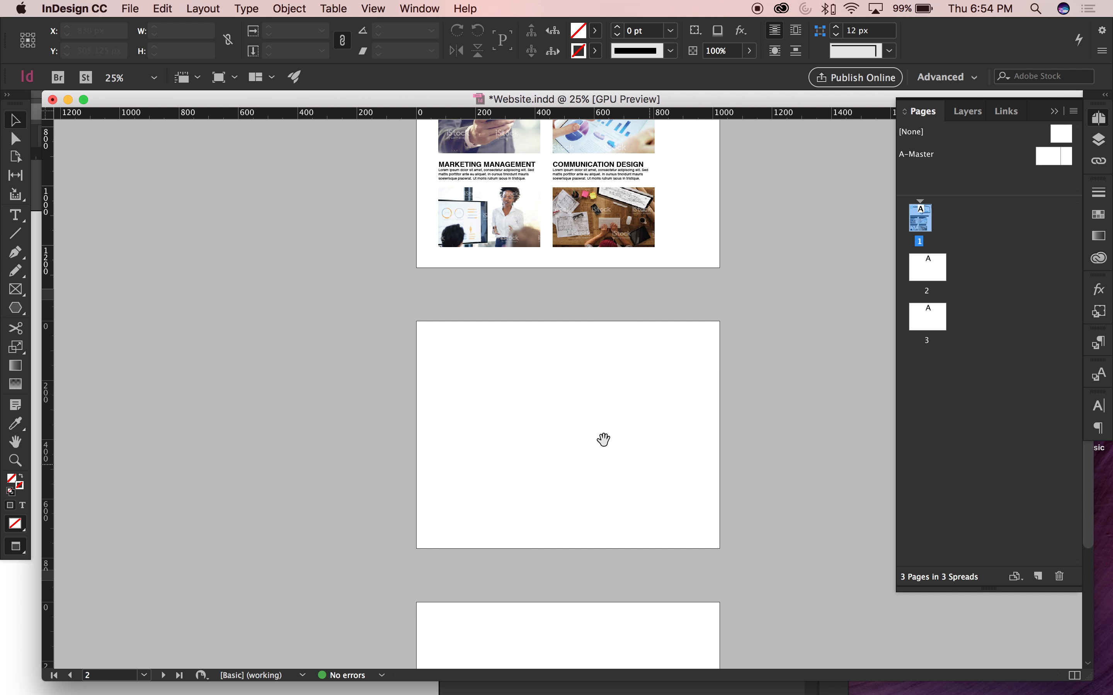
# Try shortening page 1 from its bottom edge to a height of 675 px with the Page tool, and undo the resize
pyautogui.click(533, 393)
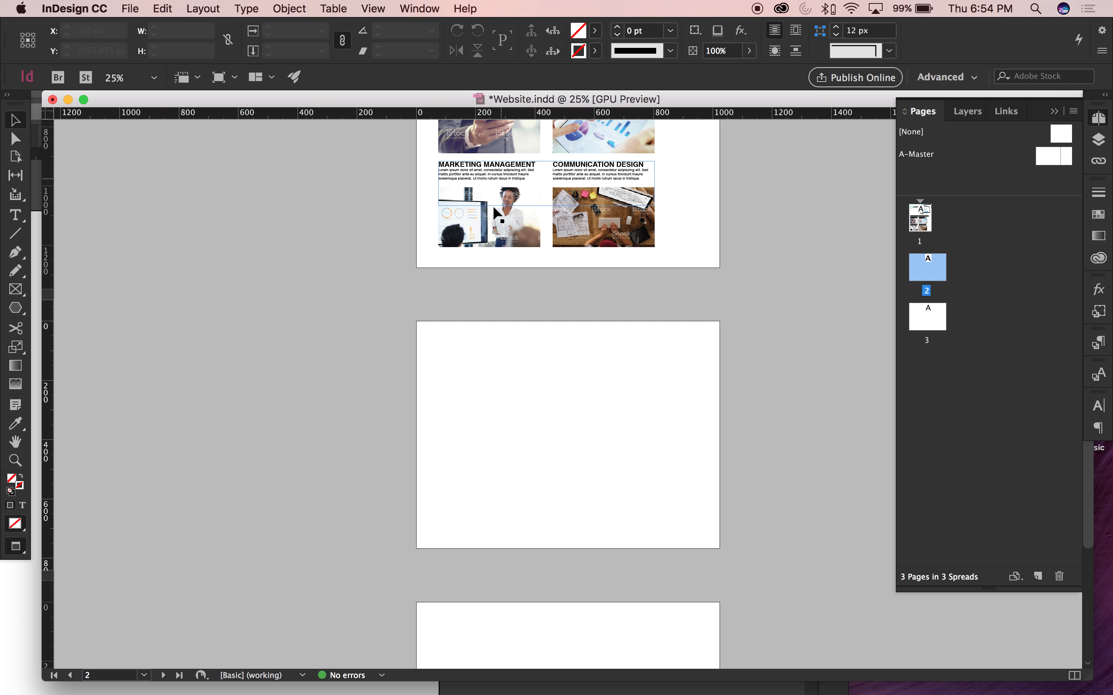
pyautogui.press('space')
pyautogui.moveTo(695, 362); pyautogui.dragTo(689, 540)
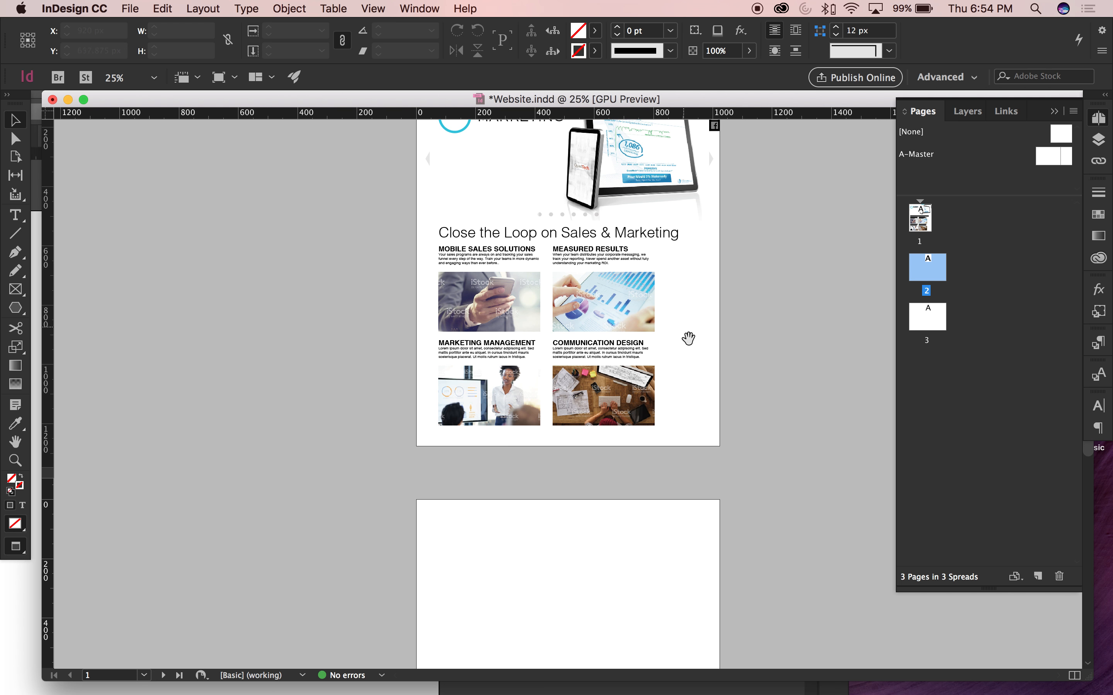
pyautogui.moveTo(661, 398); pyautogui.dragTo(543, 226)
pyautogui.click(15, 156)
pyautogui.press('space')
pyautogui.moveTo(658, 363); pyautogui.dragTo(637, 539)
pyautogui.scroll(4, 637, 539)
pyautogui.click(690, 361)
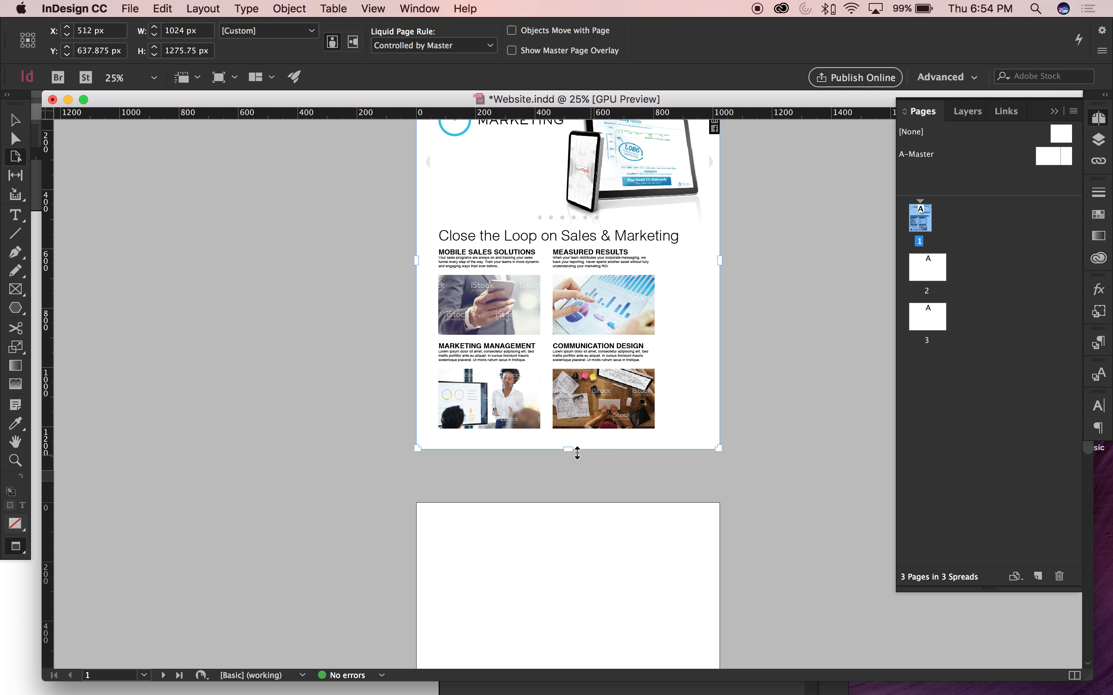
pyautogui.moveTo(568, 448); pyautogui.dragTo(577, 271)
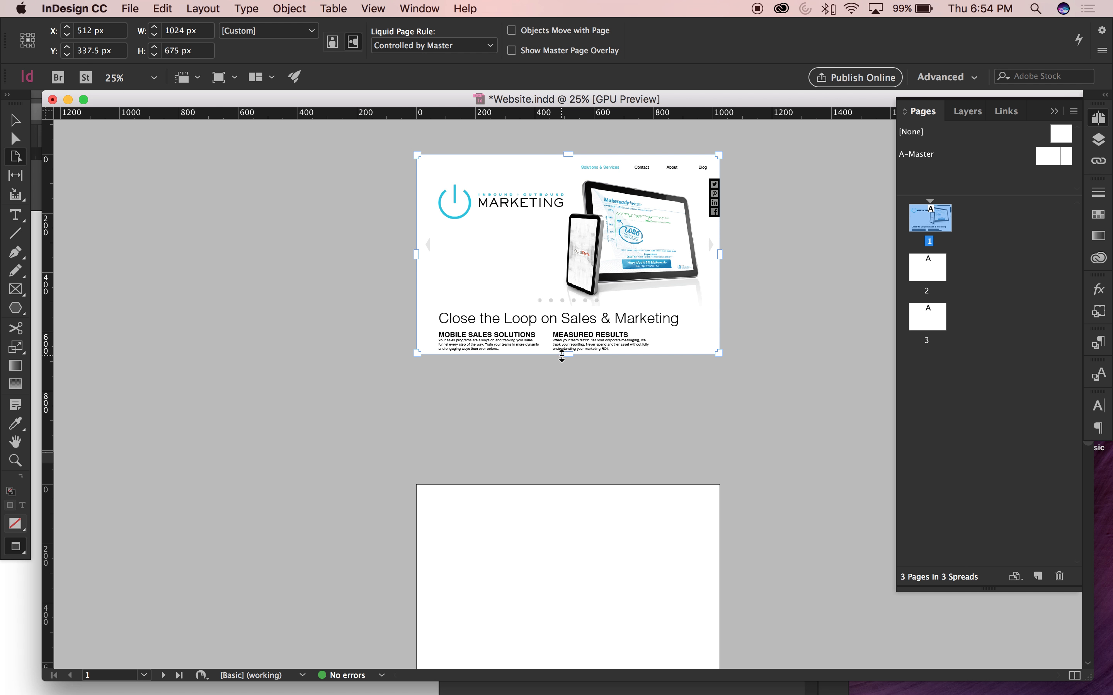
pyautogui.scroll(-5, 626, 385)
pyautogui.scroll(3, 626, 403)
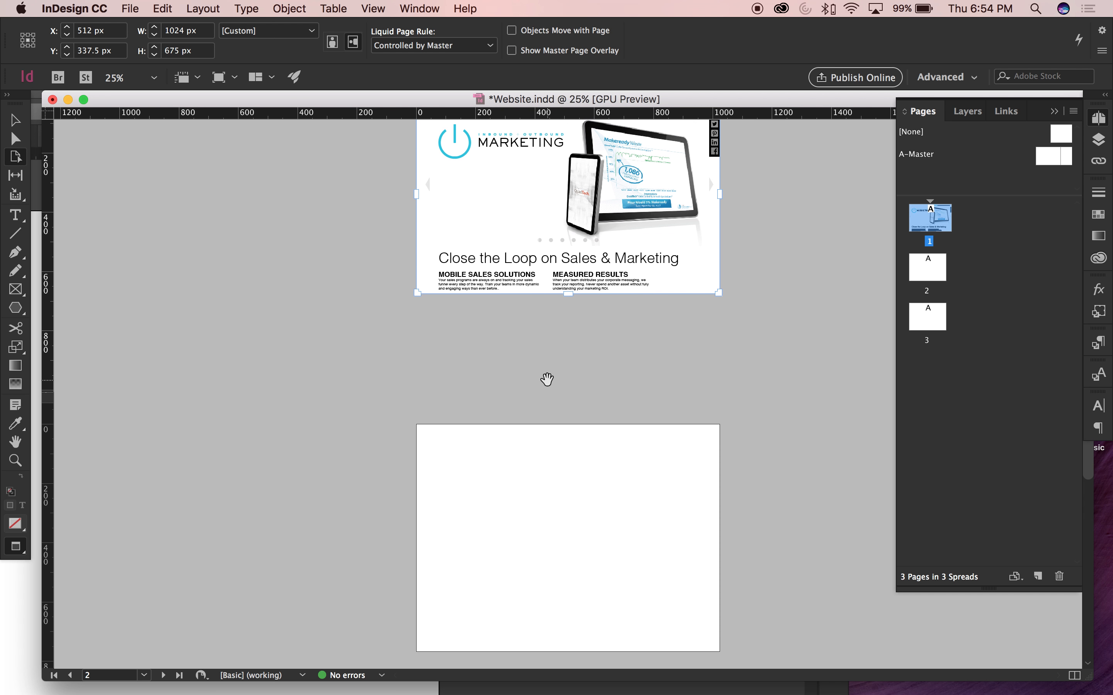
pyautogui.press('v')
pyautogui.hotkey('ctrl', 'z')
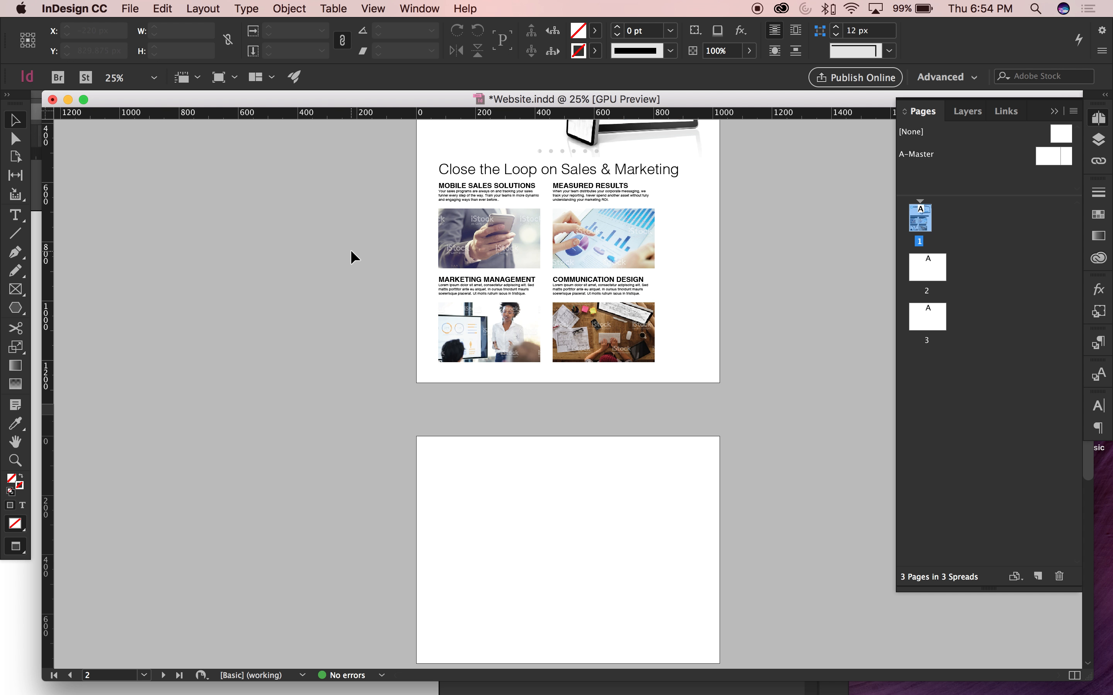
# Copy all objects from page 1 and paste them onto page 2
pyautogui.scroll(3, 350, 249)
pyautogui.hotkey('ctrl', 'a')
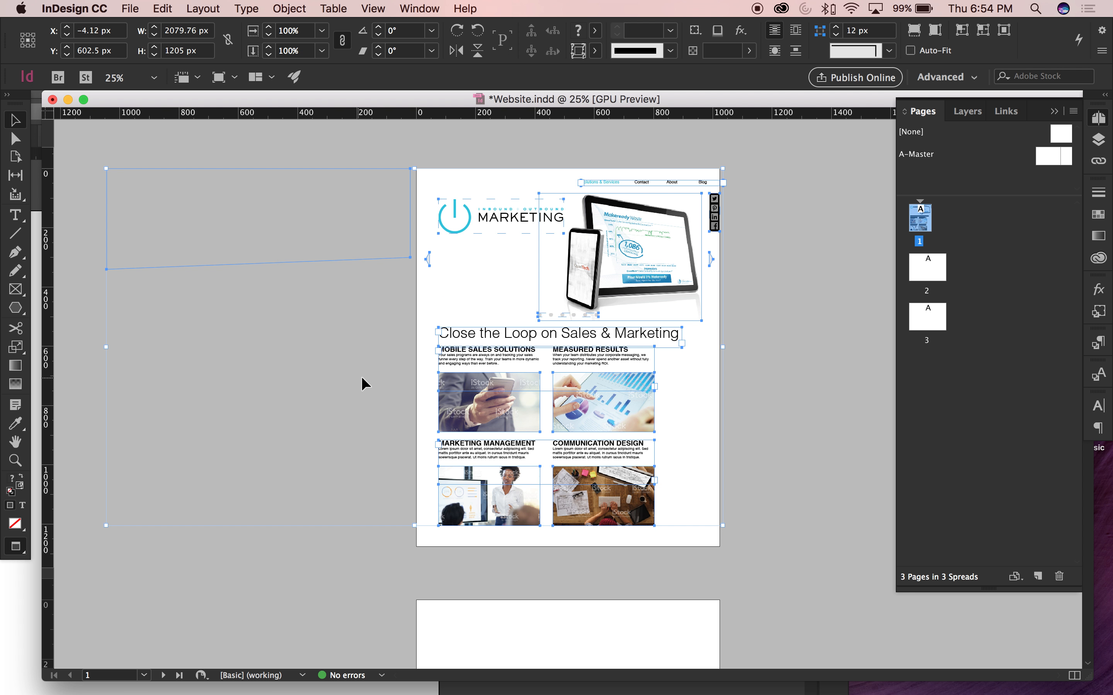
pyautogui.scroll(-10, 422, 557)
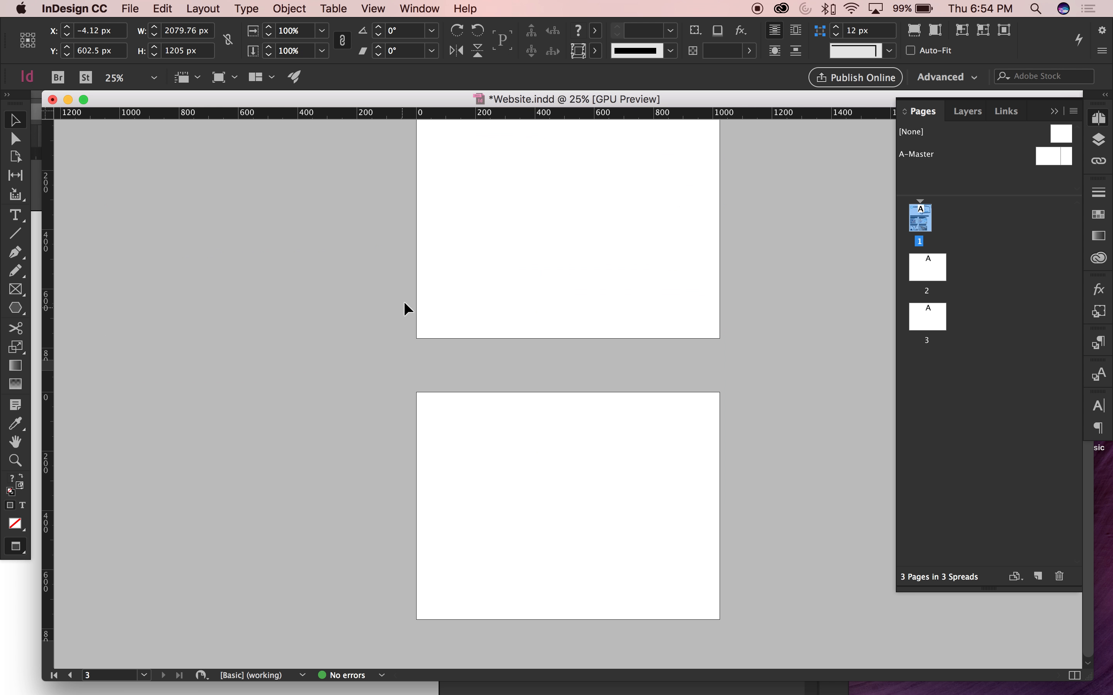
pyautogui.click(408, 296)
pyautogui.press('alt+shift+super+v')
pyautogui.scroll(4, 733, 353)
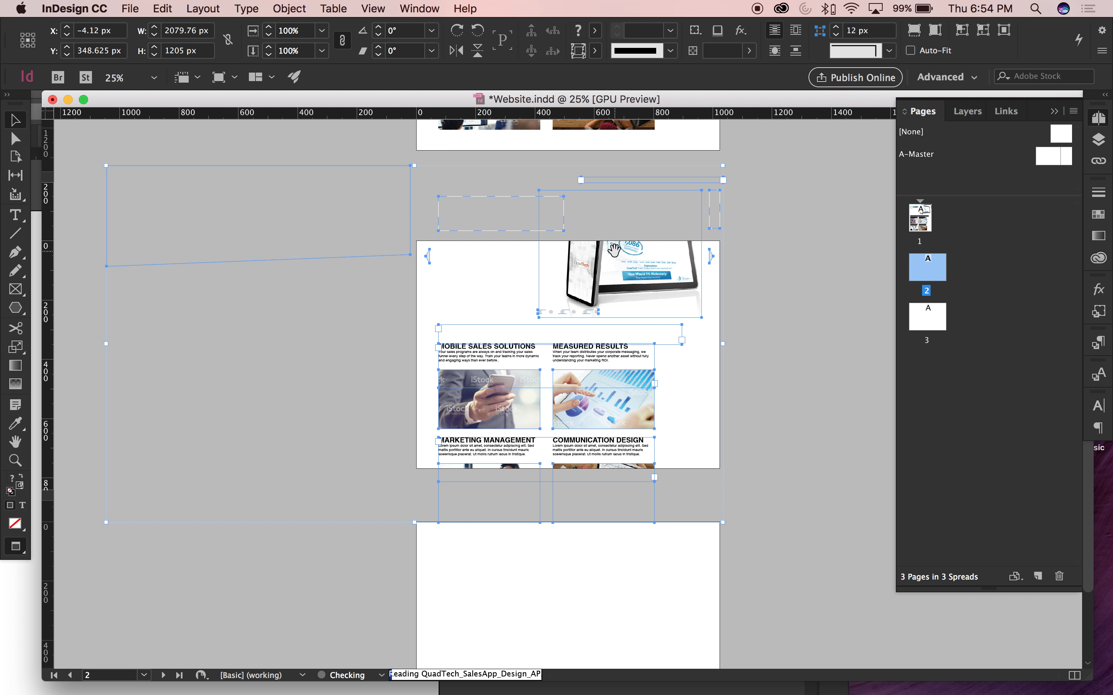
pyautogui.click(783, 330)
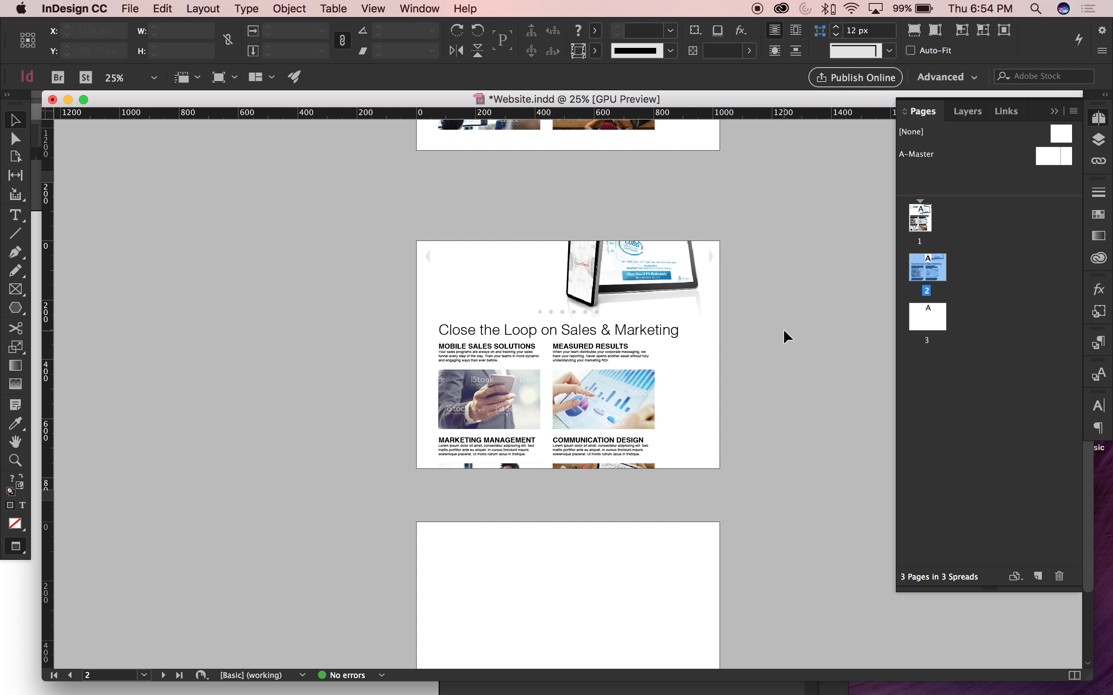
# Paste the same set of website layout objects onto page 3
pyautogui.press('super+a')
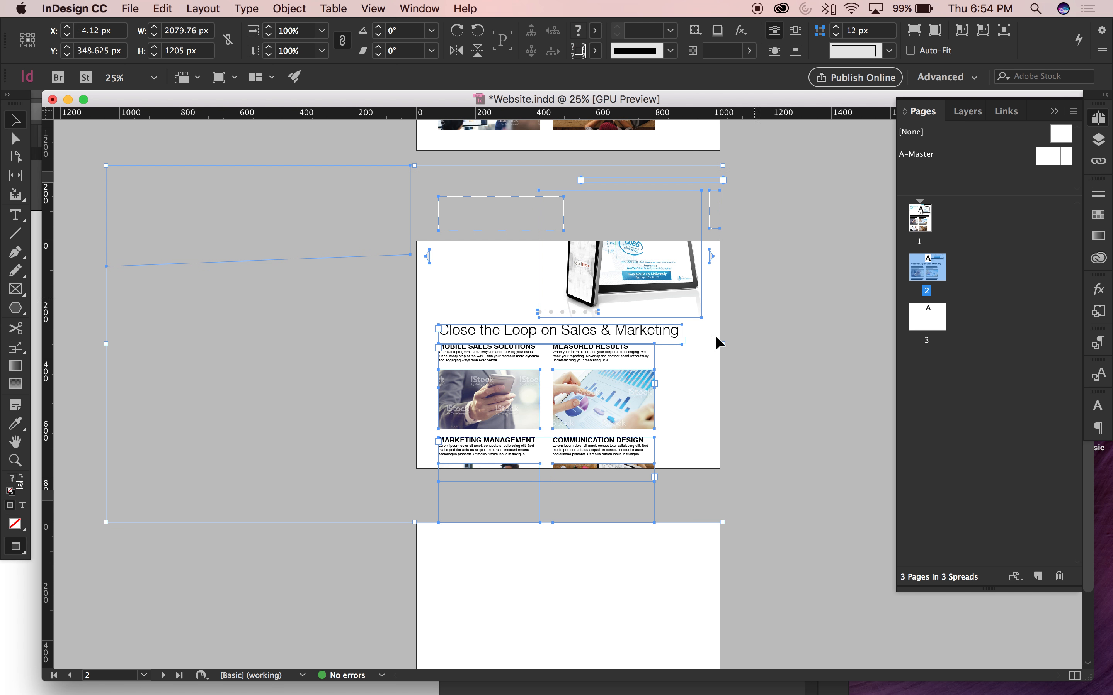
pyautogui.moveTo(638, 257); pyautogui.dragTo(640, 281)
pyautogui.click(818, 362)
pyautogui.moveTo(793, 450); pyautogui.dragTo(783, 313)
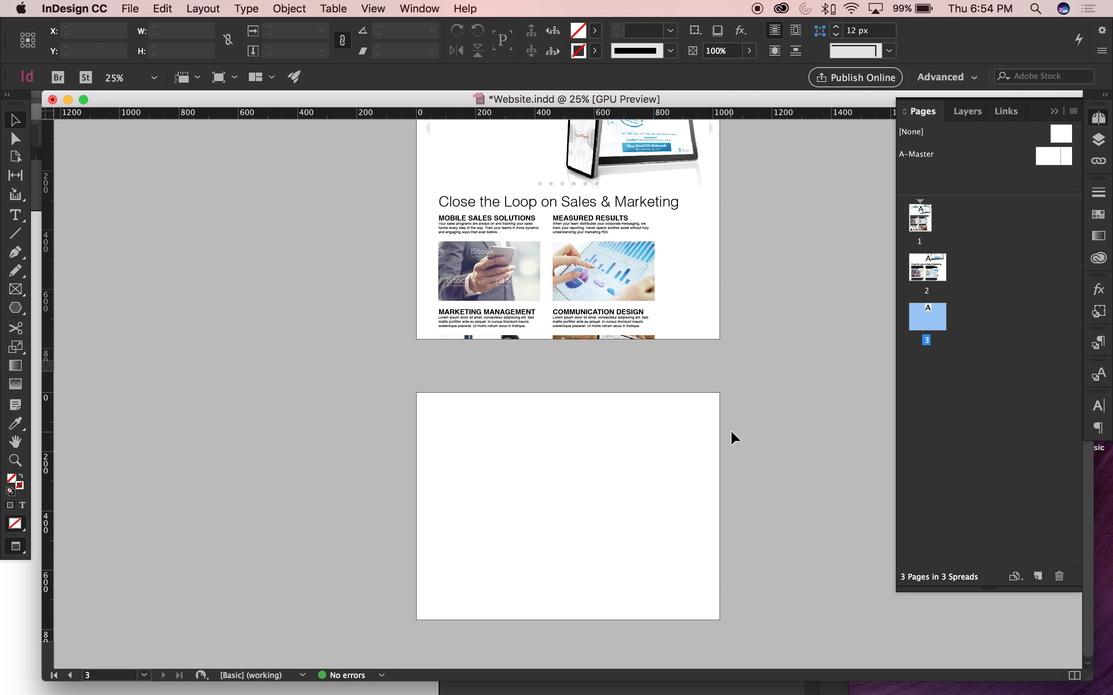
pyautogui.press('super+alt+shift+v')
pyautogui.moveTo(687, 434); pyautogui.dragTo(686, 435)
pyautogui.moveTo(767, 517); pyautogui.dragTo(753, 428)
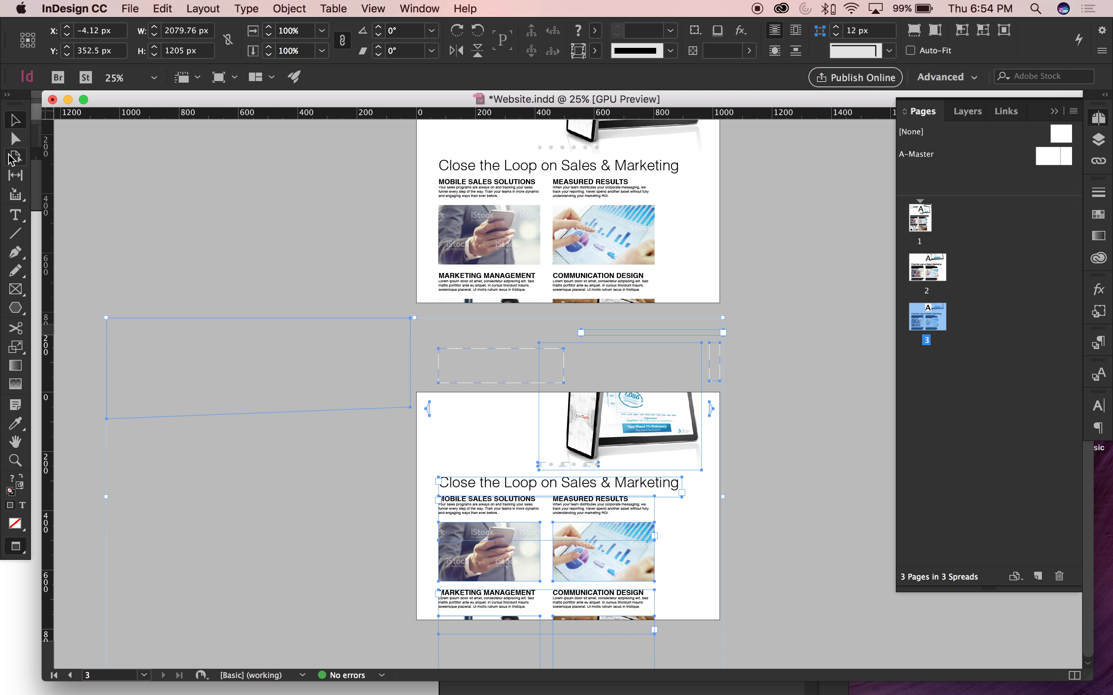
# Extend page 3 from its bottom edge to a height of about 934 px with the Page tool
pyautogui.click(9, 159)
pyautogui.click(312, 495)
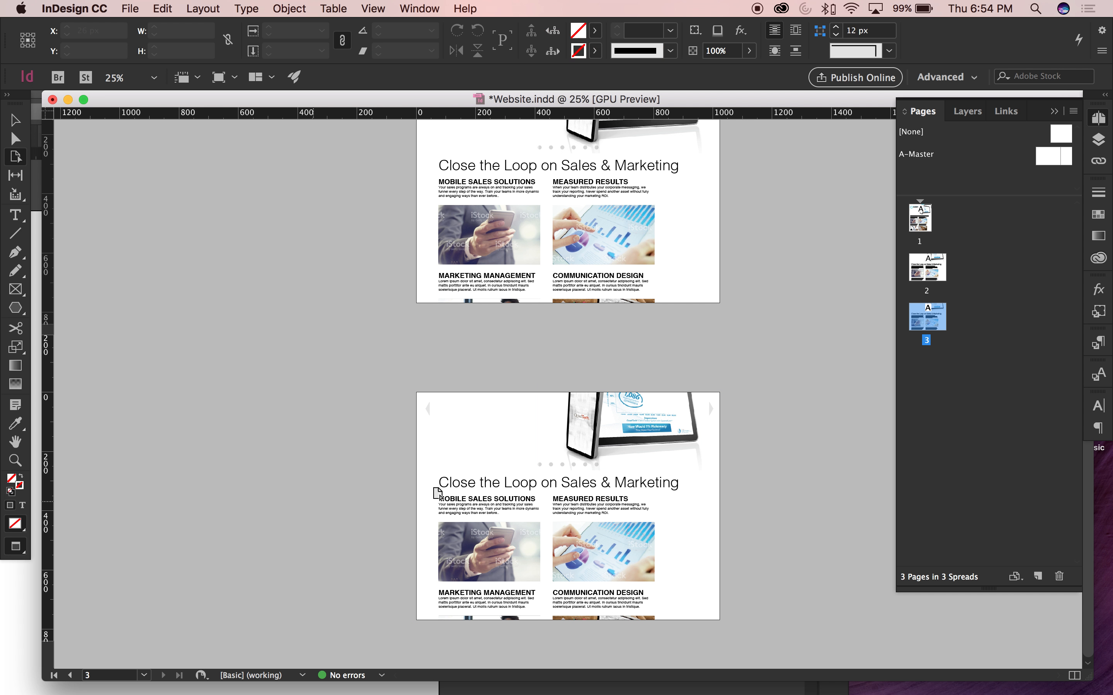
pyautogui.click(612, 449)
pyautogui.moveTo(563, 626); pyautogui.dragTo(570, 669)
pyautogui.moveTo(708, 579); pyautogui.dragTo(700, 373)
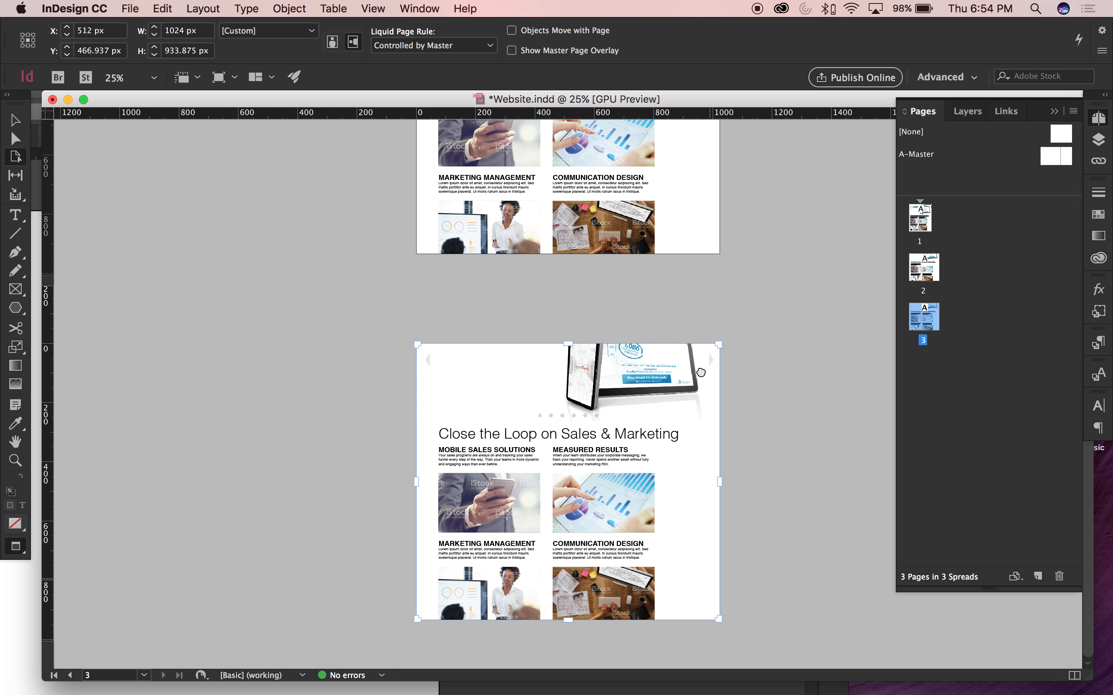
# Trim page 3 from its top edge to about 658 px high and extend its bottom edge to about 884 px high
pyautogui.moveTo(568, 342); pyautogui.dragTo(569, 425)
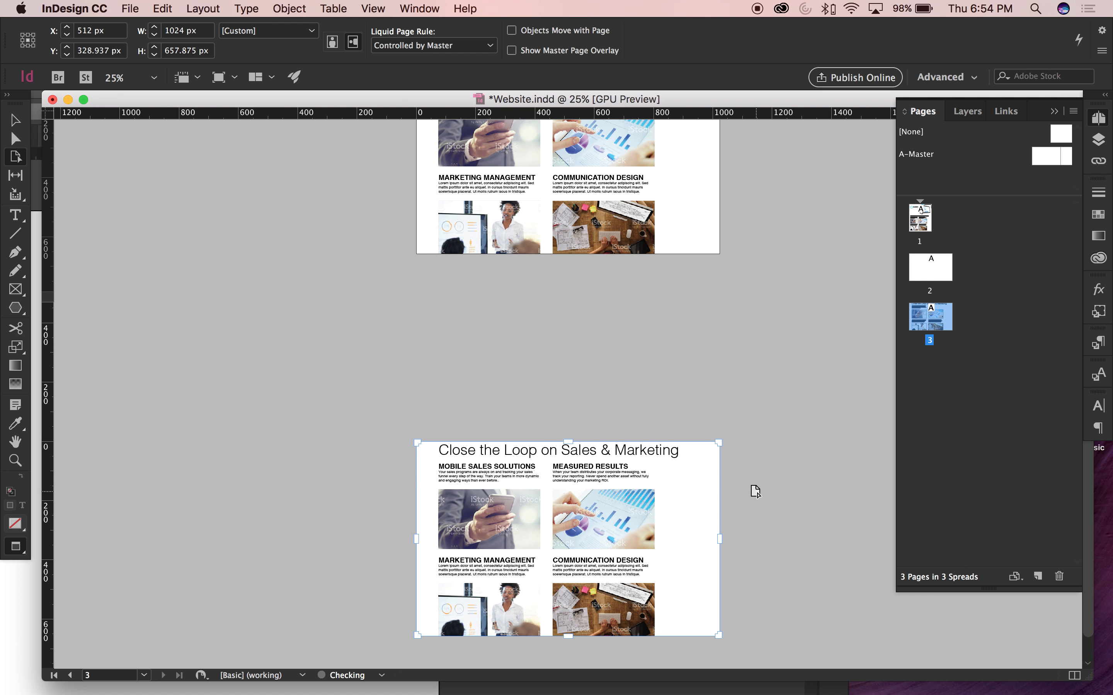
pyautogui.moveTo(756, 492); pyautogui.dragTo(762, 319)
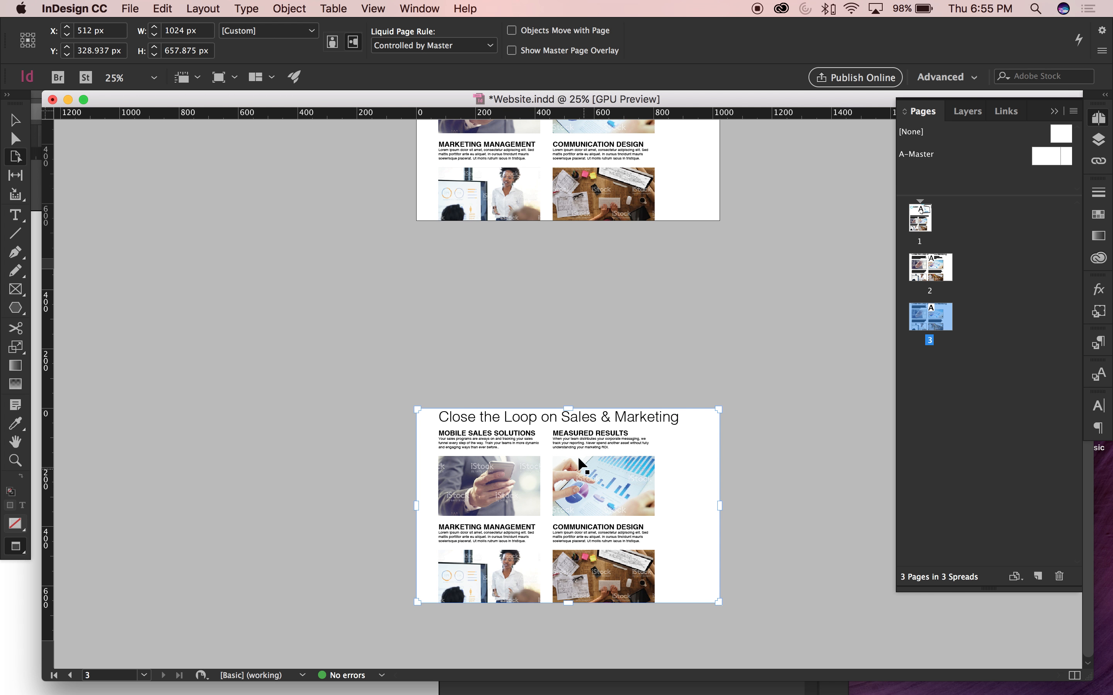
pyautogui.moveTo(570, 608); pyautogui.dragTo(578, 676)
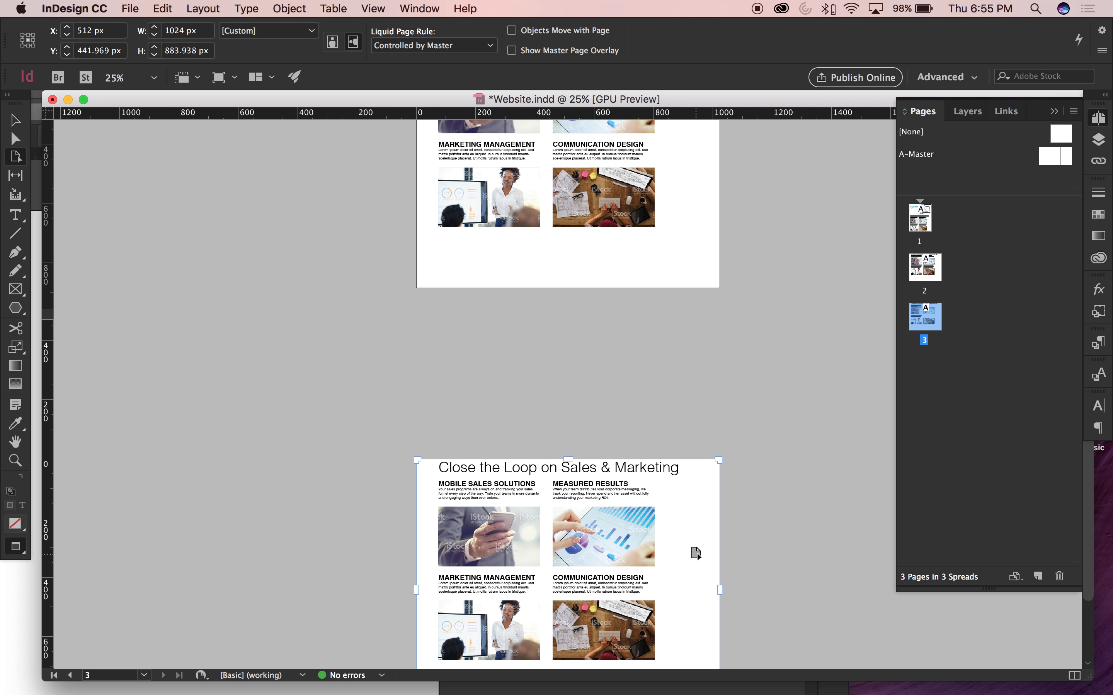
pyautogui.moveTo(719, 601); pyautogui.dragTo(708, 382)
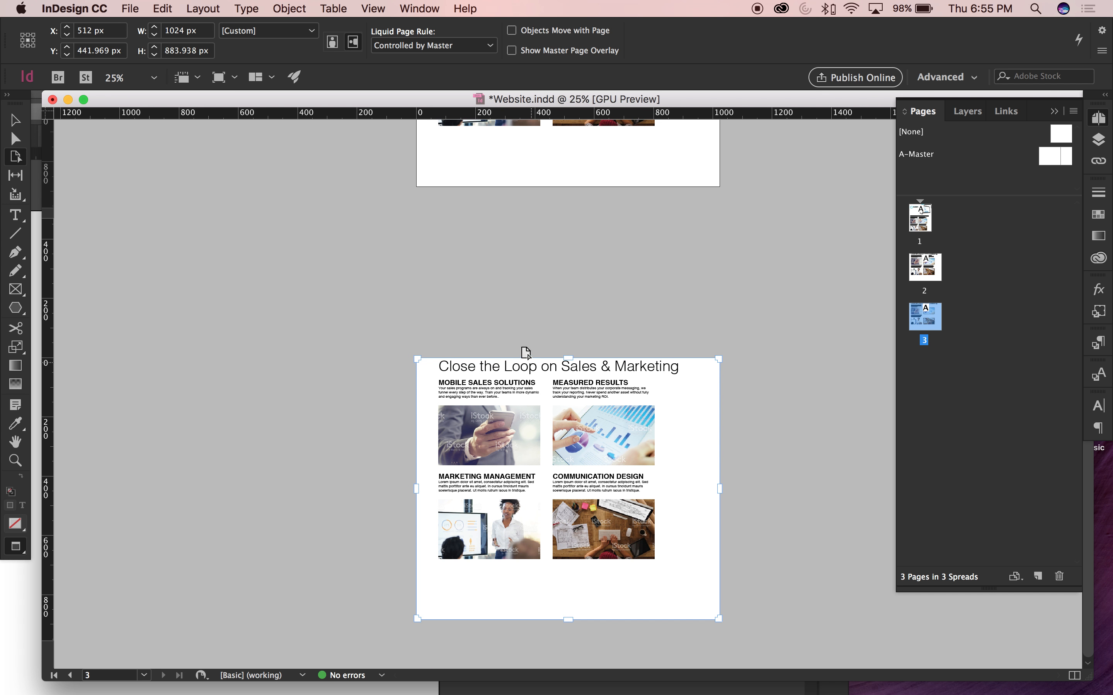
# Delete all objects from page 3 and page 2, leaving both pages blank
pyautogui.click(14, 121)
pyautogui.press('super+a')
pyautogui.press('Delete')
pyautogui.scroll(5, 790, 335)
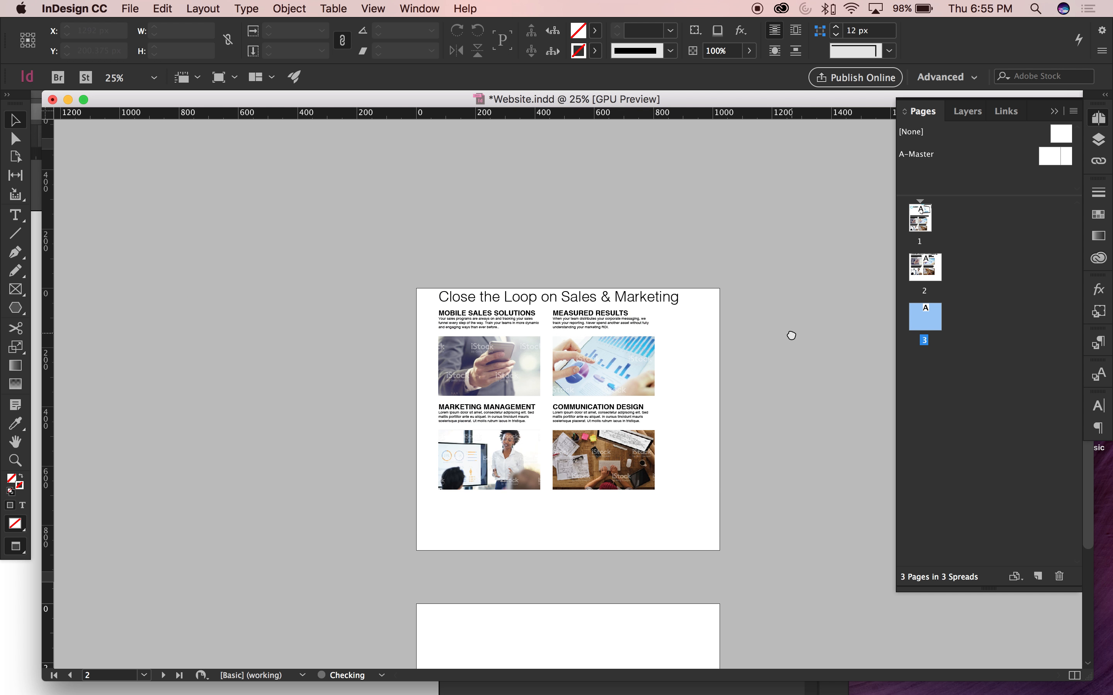
pyautogui.press('super+a')
pyautogui.press('Delete')
pyautogui.scroll(-3, 787, 363)
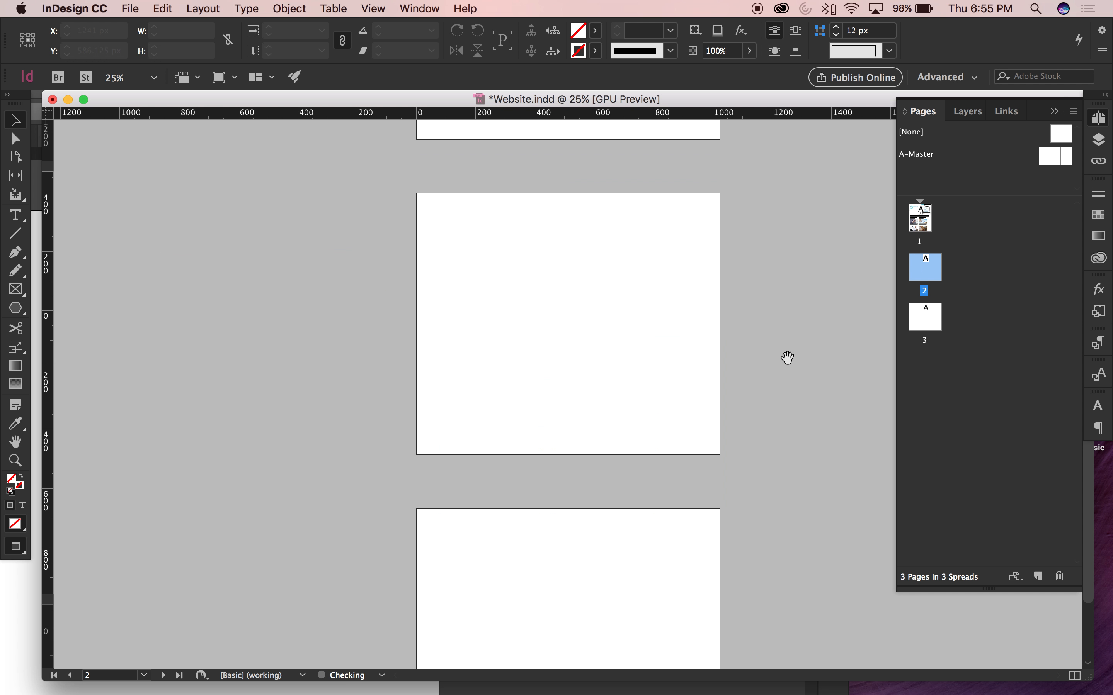
pyautogui.scroll(10, 788, 357)
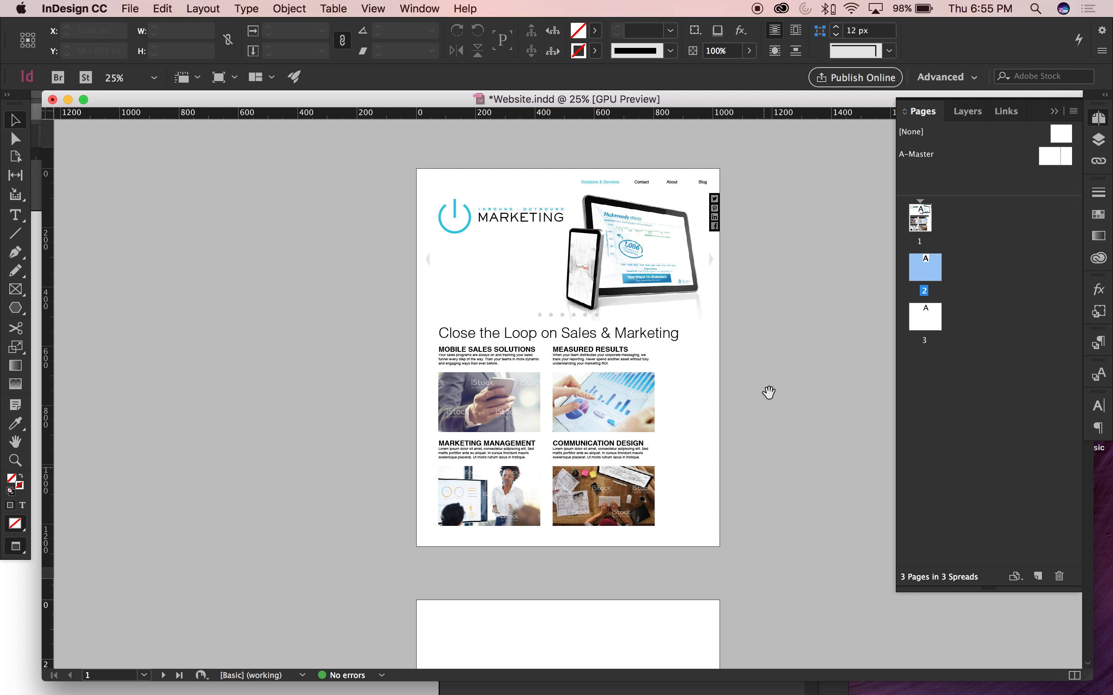
pyautogui.click(768, 392)
pyautogui.press('super+equal')
pyautogui.moveTo(745, 314); pyautogui.dragTo(626, 489)
pyautogui.moveTo(632, 318); pyautogui.dragTo(115, 353)
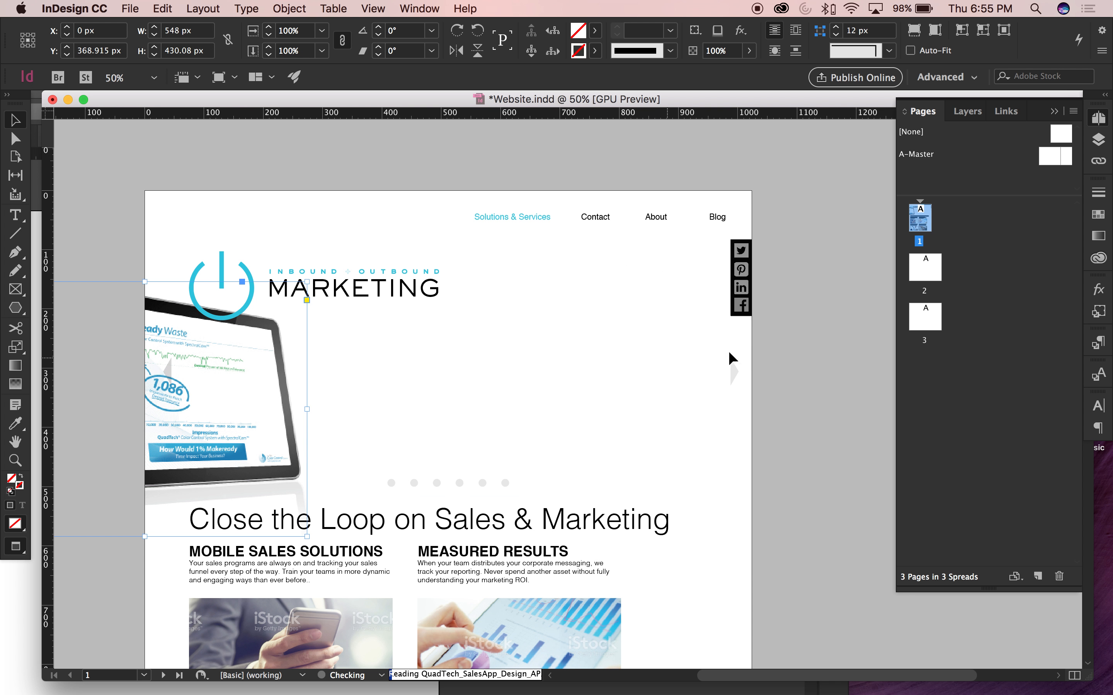
pyautogui.press('super+z')
pyautogui.scroll(-2, 770, 441)
pyautogui.press('super+minus')
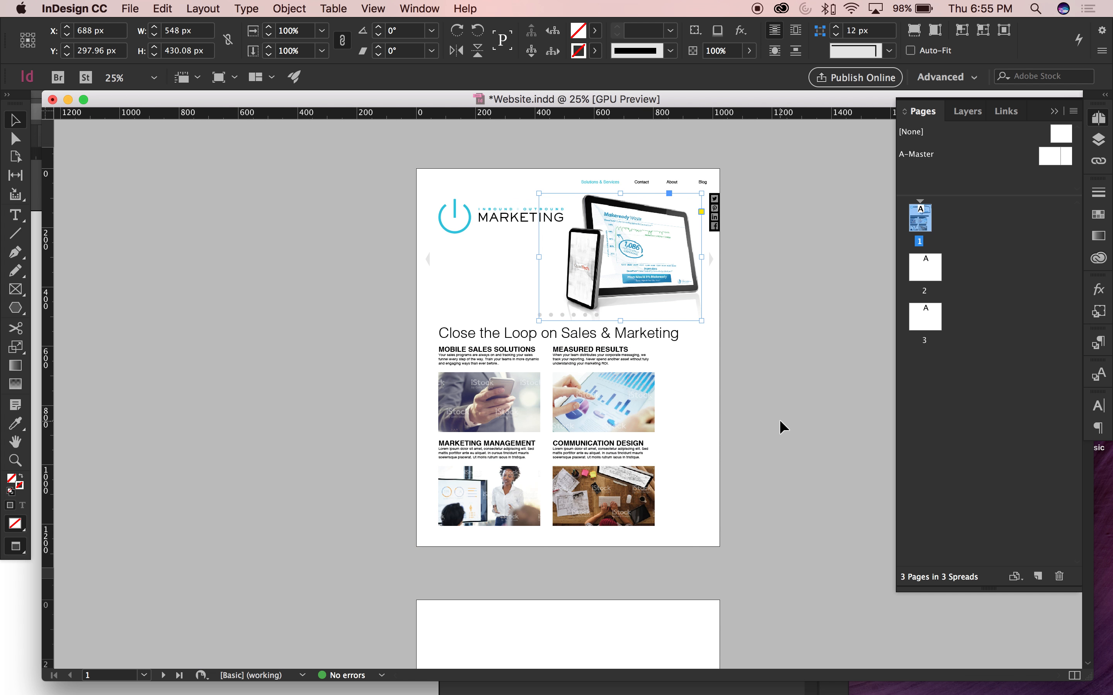
# Copy all objects from page 1, paste them onto page 2 and move them down to Y 547.5 px
pyautogui.press('super+a')
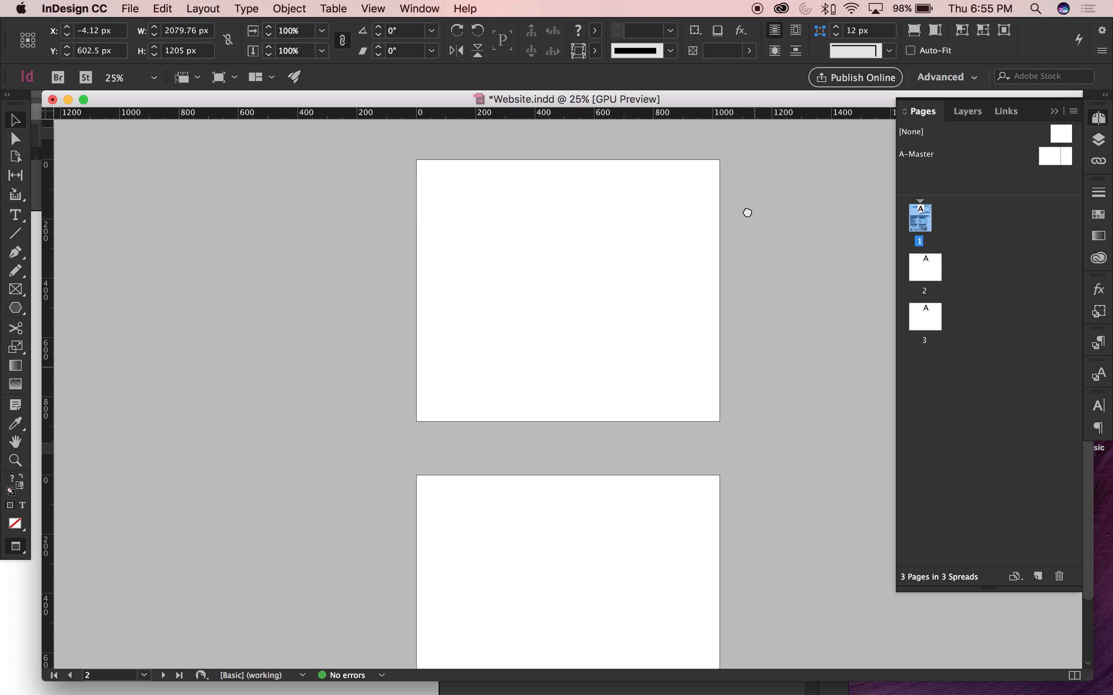
pyautogui.scroll(-10, 782, 447)
pyautogui.press('alt+shift+super+v')
pyautogui.scroll(3, 718, 303)
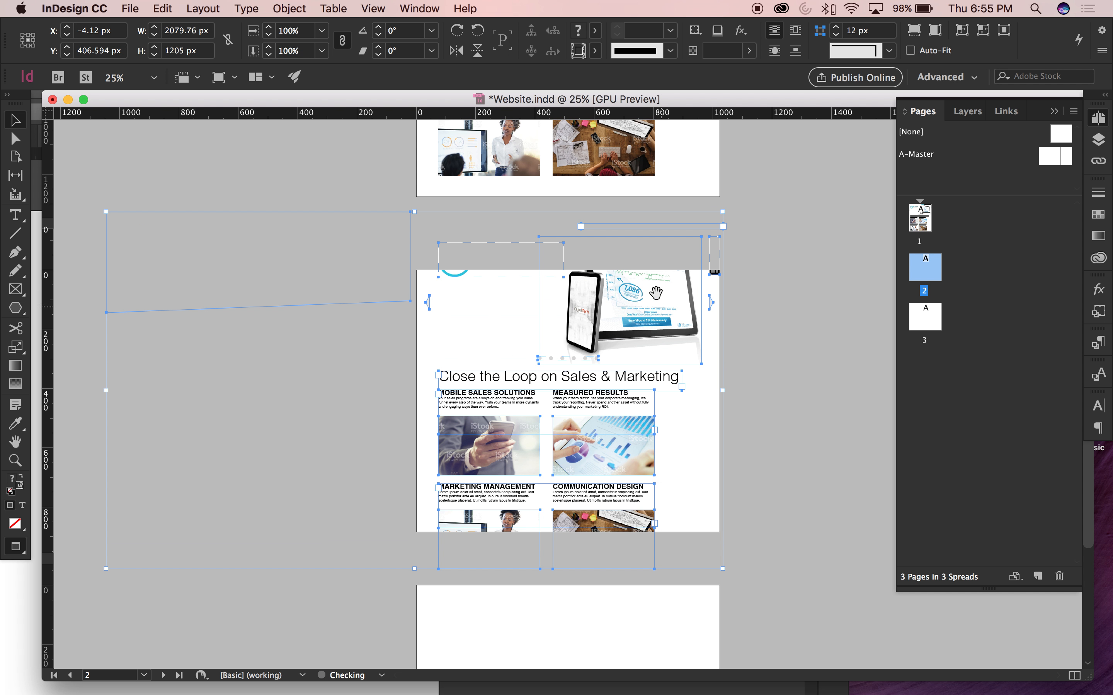
pyautogui.moveTo(673, 289); pyautogui.dragTo(678, 357)
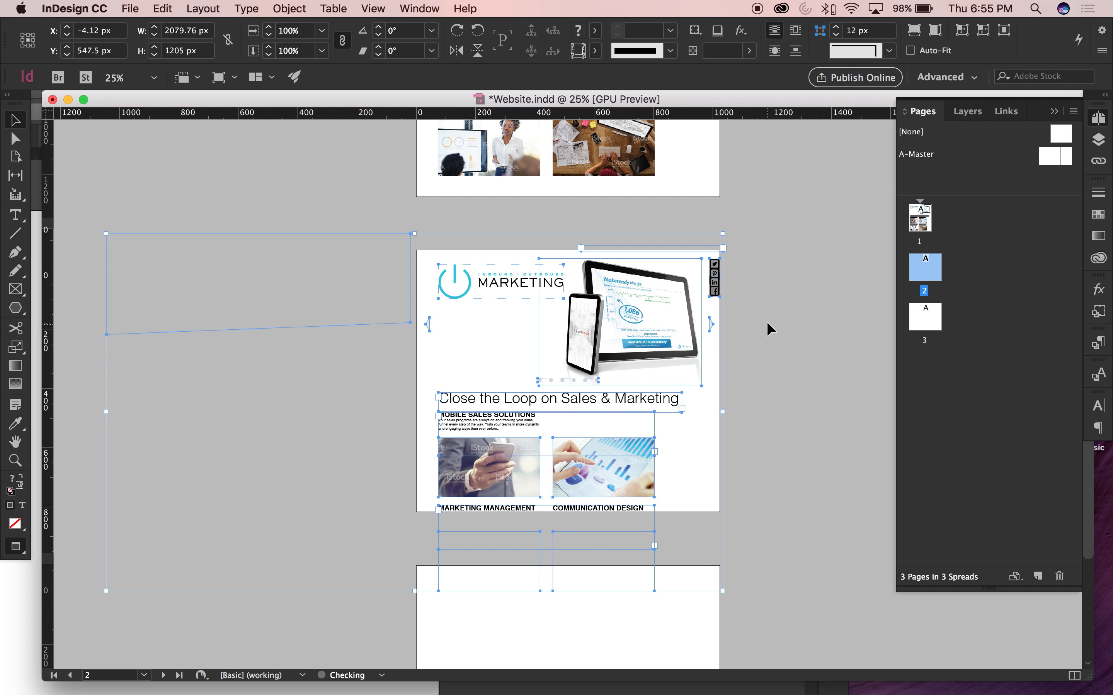
pyautogui.press('Up')
pyautogui.click(689, 375)
pyautogui.click(817, 464)
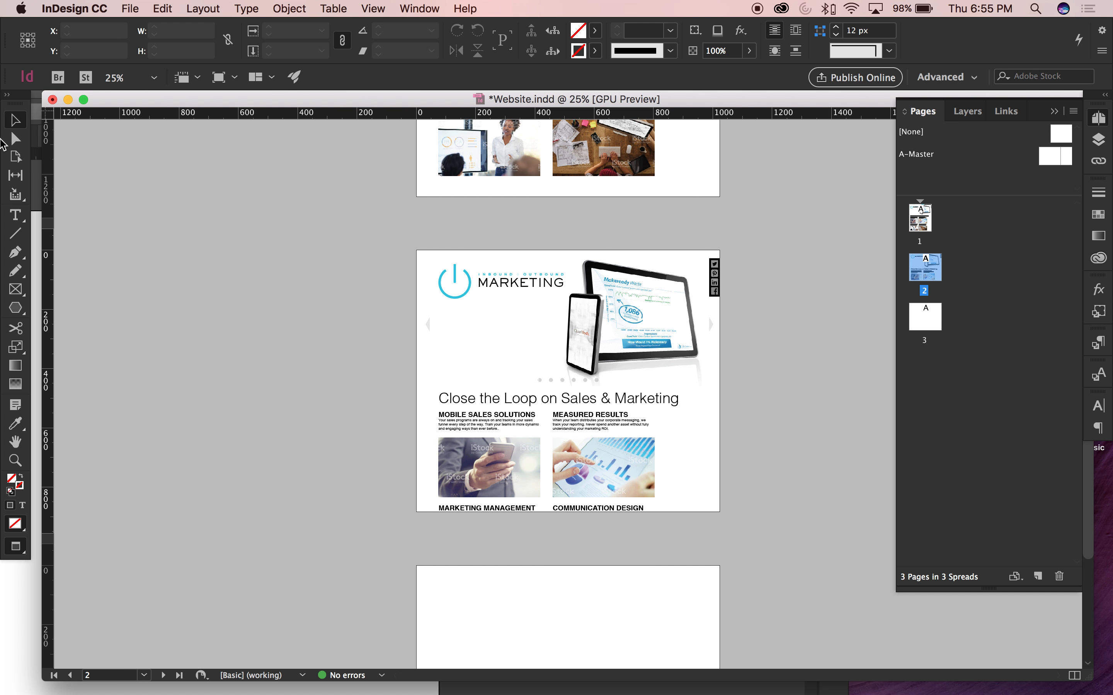
# Extend page 2 from its bottom edge to fit the whole layout, and move all its objects down to about Y 588.6 px
pyautogui.click(15, 156)
pyautogui.moveTo(566, 511); pyautogui.dragTo(566, 632)
pyautogui.press('v')
pyautogui.press('super+a')
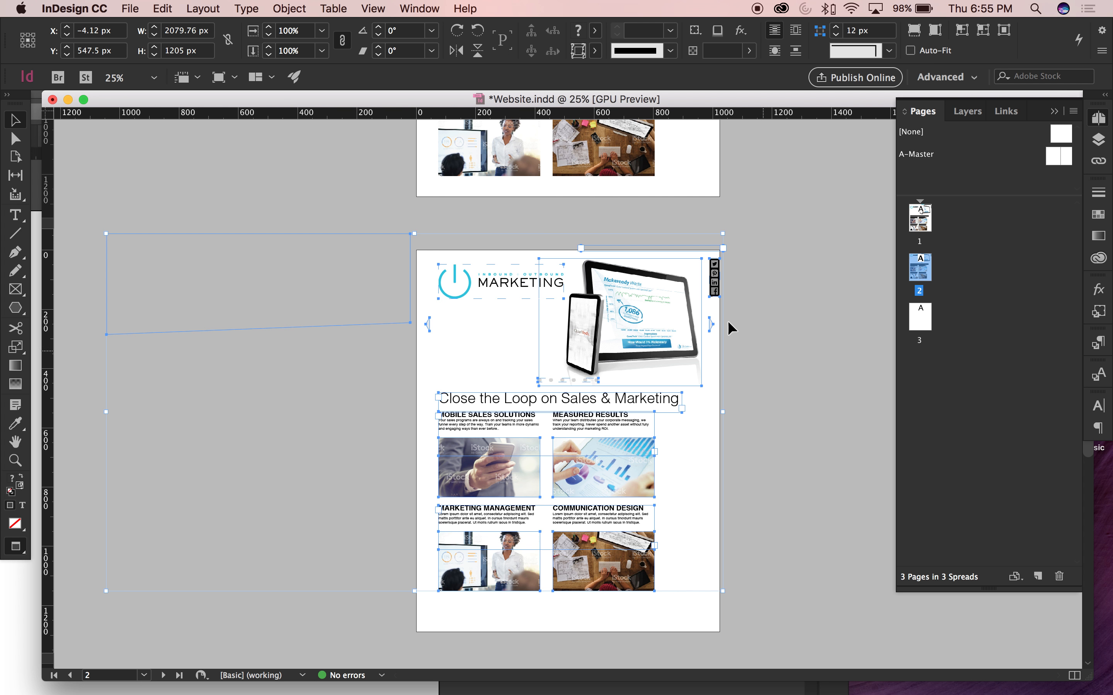
pyautogui.moveTo(674, 287); pyautogui.dragTo(675, 296)
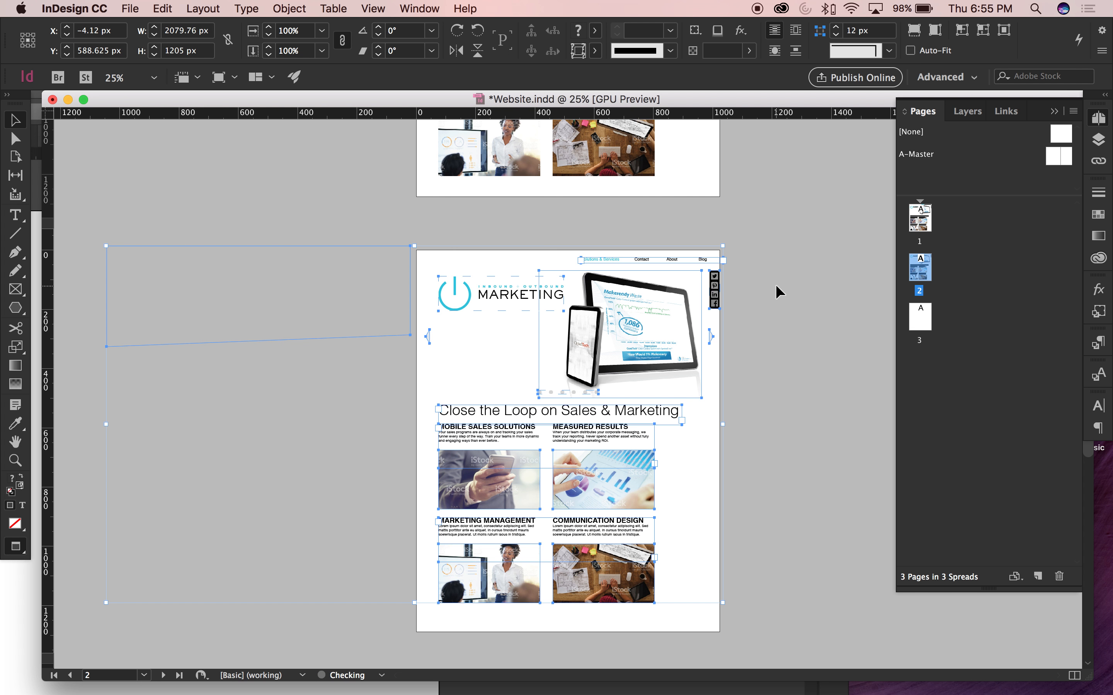
pyautogui.click(798, 284)
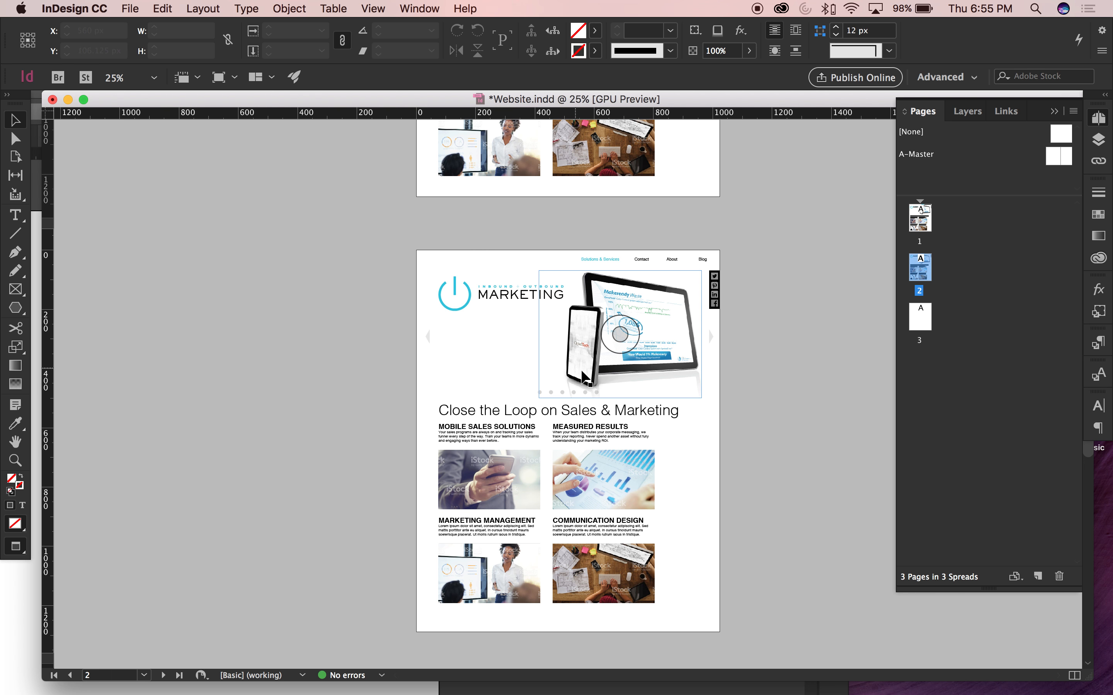
# Try to recolour the Solutions & Services entry in page 2's navigation text with the Eyedropper
pyautogui.scroll(3, 603, 317)
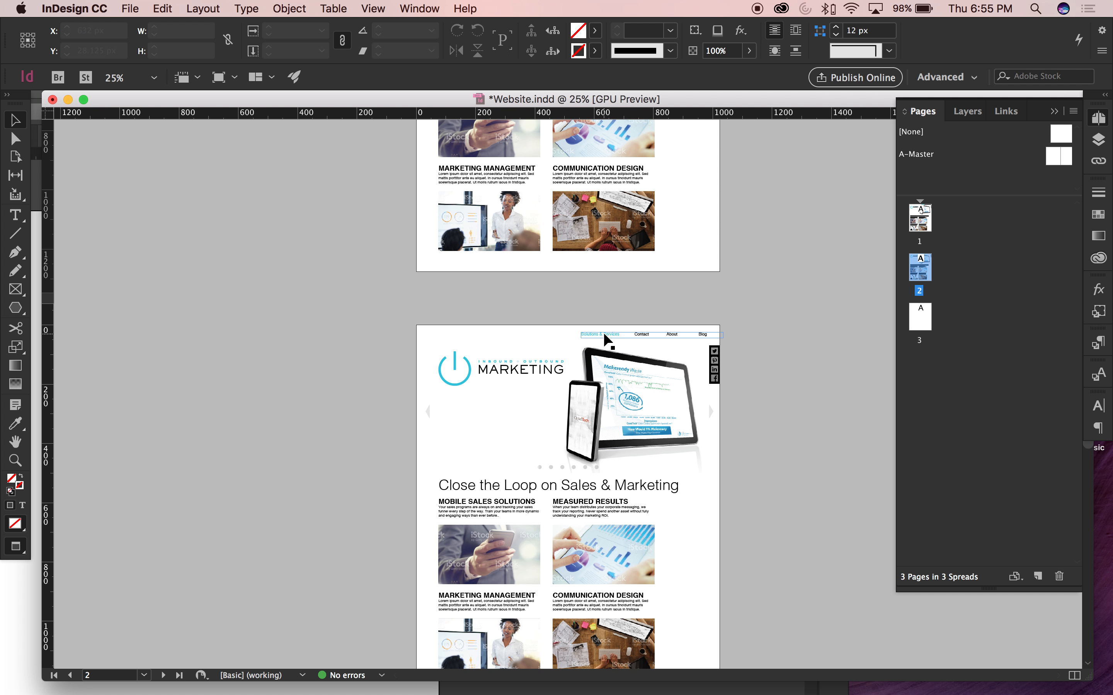
pyautogui.click(605, 333)
pyautogui.press('super+space')
pyautogui.moveTo(566, 319); pyautogui.dragTo(561, 345)
pyautogui.doubleClick(498, 297)
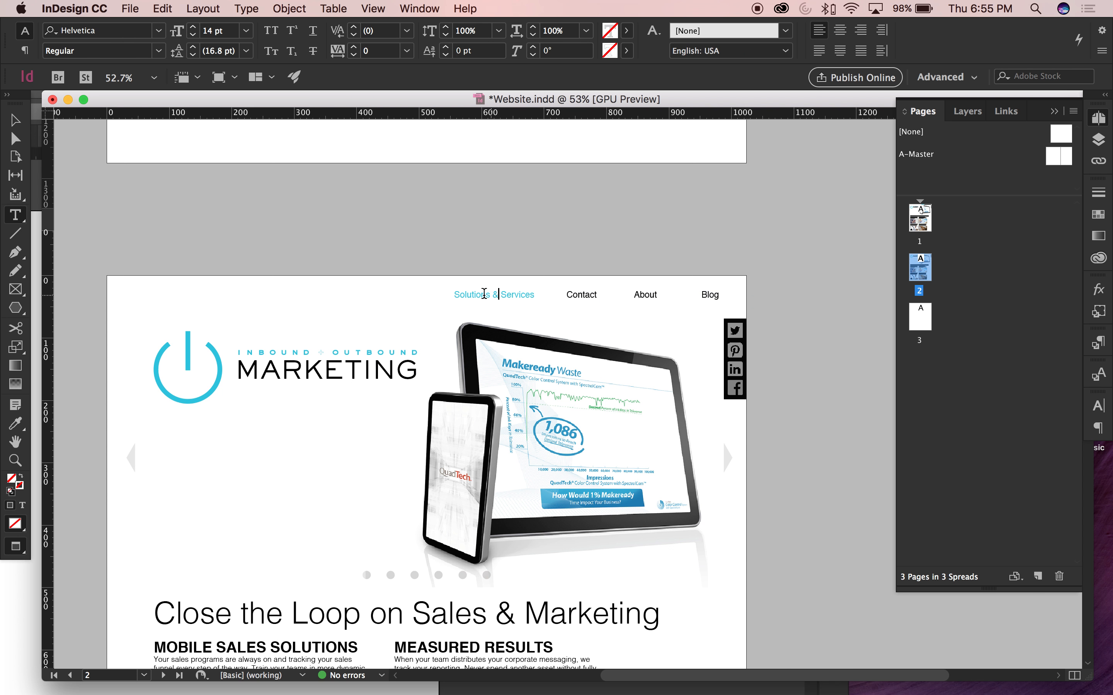
pyautogui.doubleClick(483, 294)
pyautogui.click(514, 295)
pyautogui.moveTo(548, 295); pyautogui.dragTo(410, 293)
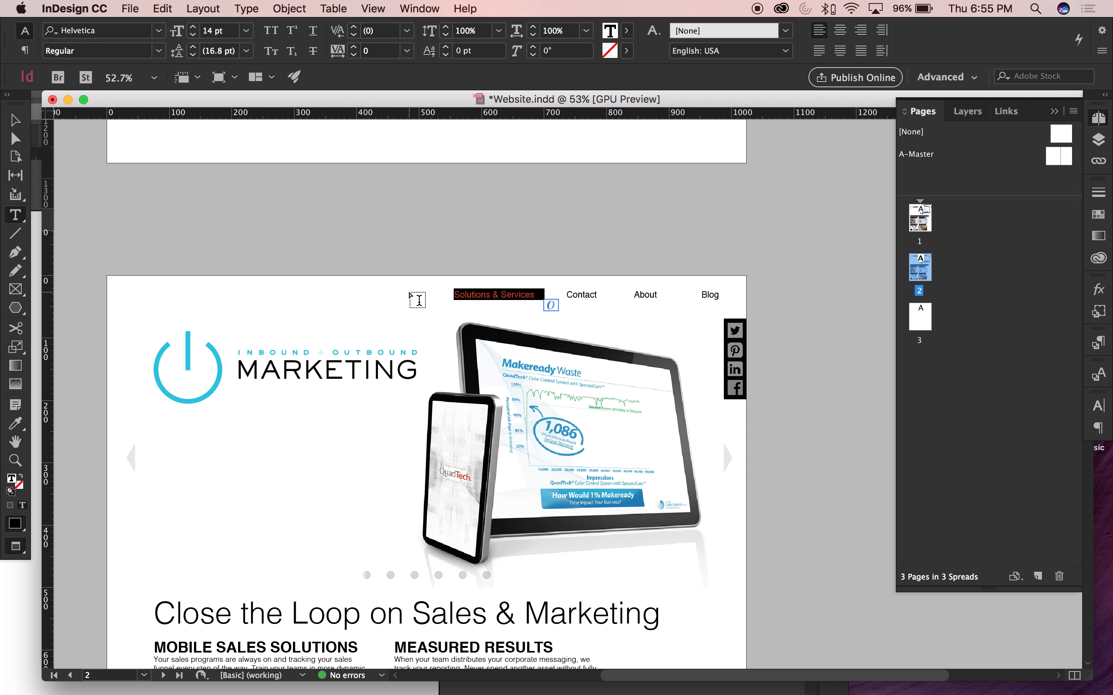
pyautogui.click(15, 423)
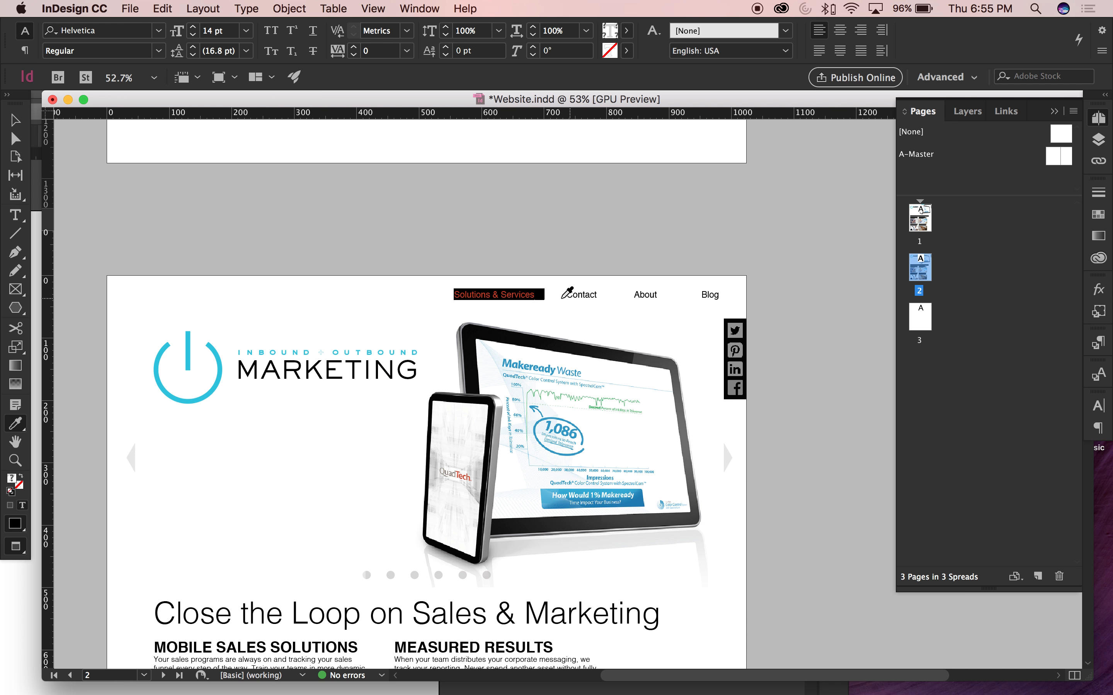
# Recolour the Contact entry in page 2's navigation with the blue sampled from Solutions & Services
pyautogui.click(15, 215)
pyautogui.moveTo(599, 296); pyautogui.dragTo(572, 292)
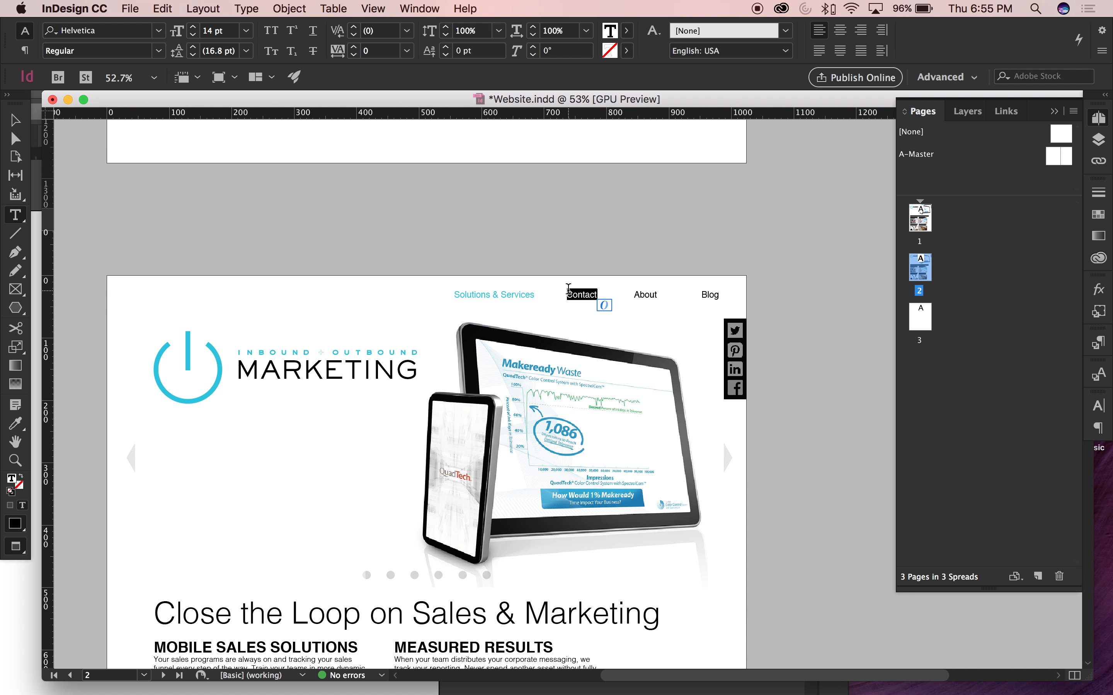
pyautogui.click(14, 426)
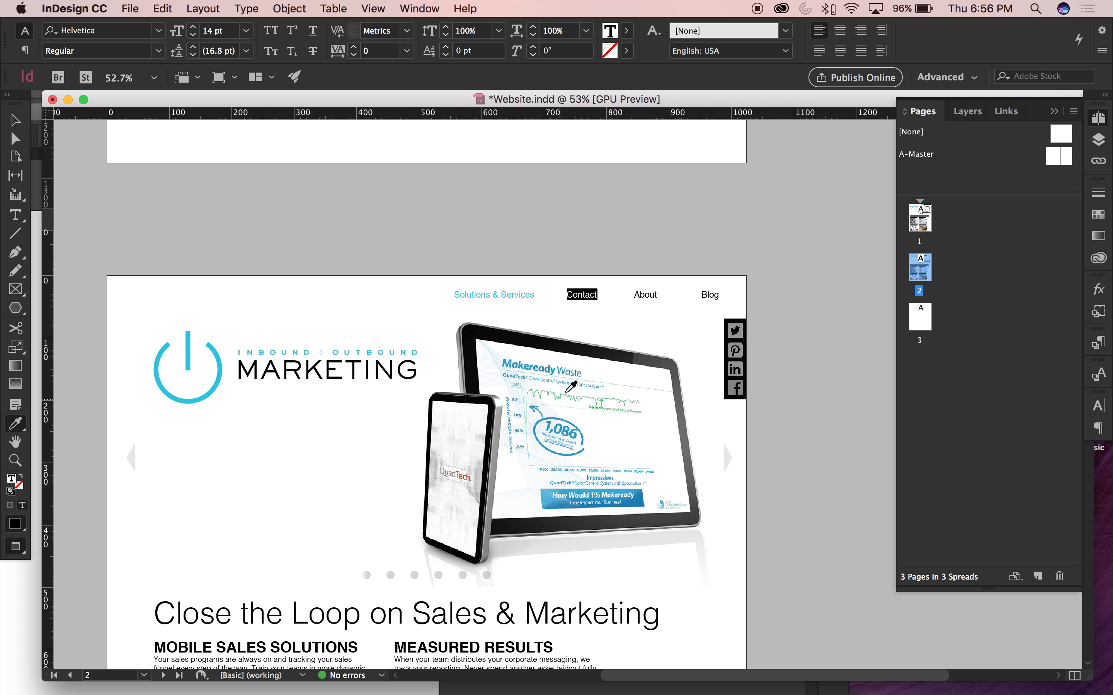
pyautogui.click(467, 296)
pyautogui.click(15, 121)
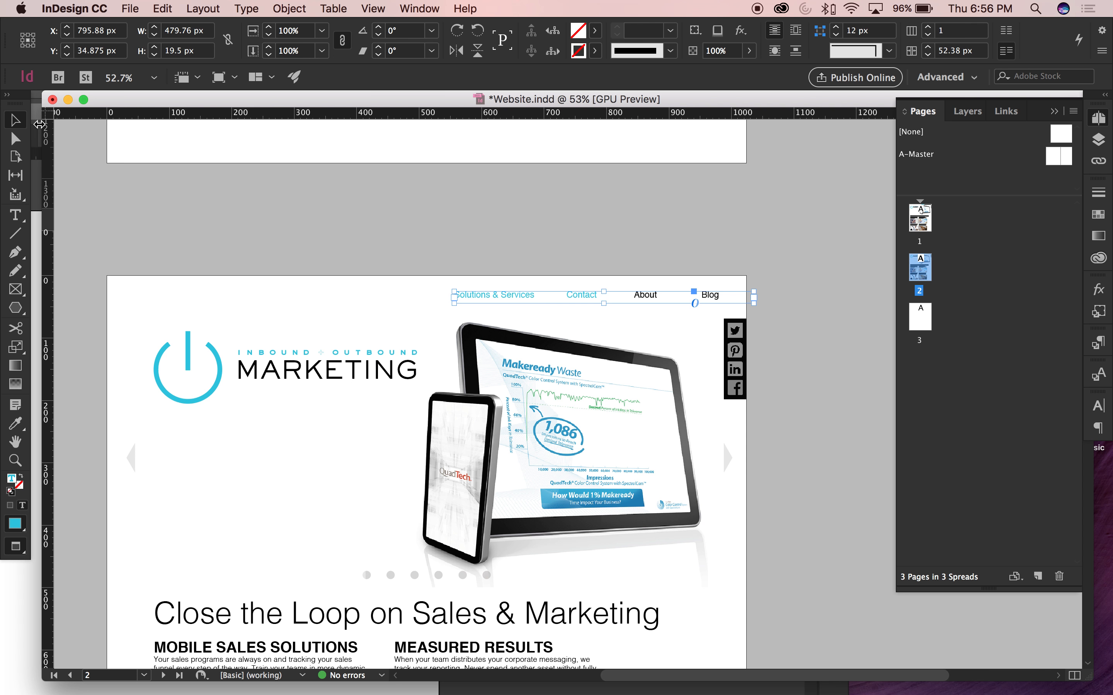
# Set the text colour of the Solutions & Services navigation entry on page 2 to [Black]
pyautogui.doubleClick(551, 289)
pyautogui.moveTo(551, 290); pyautogui.dragTo(465, 289)
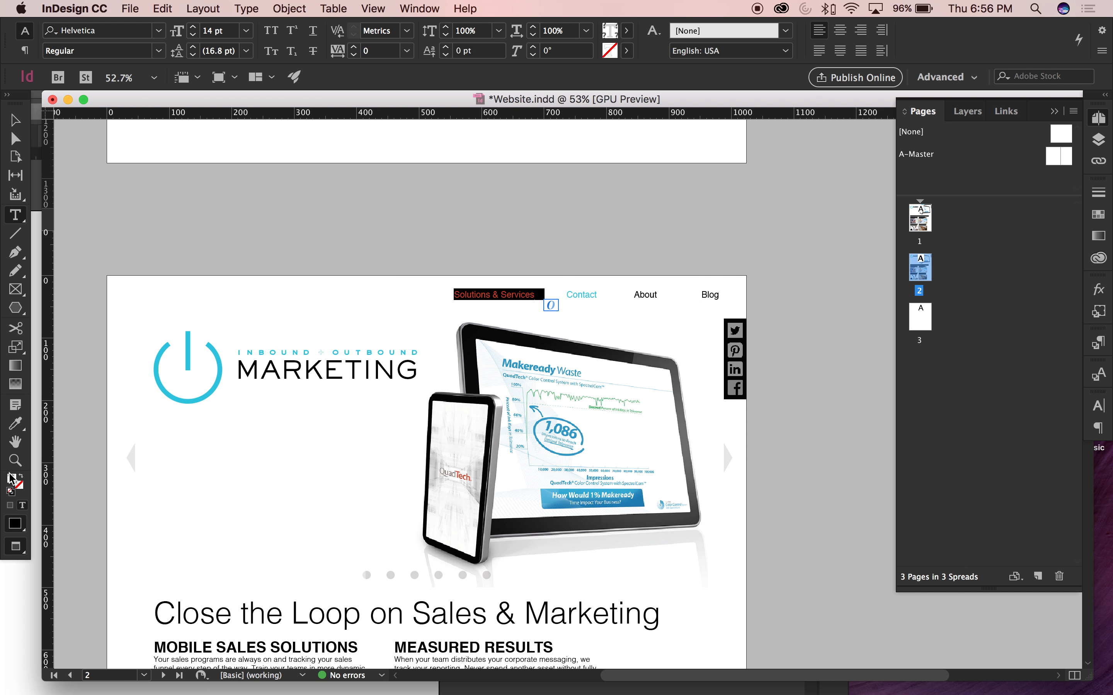
pyautogui.click(1102, 215)
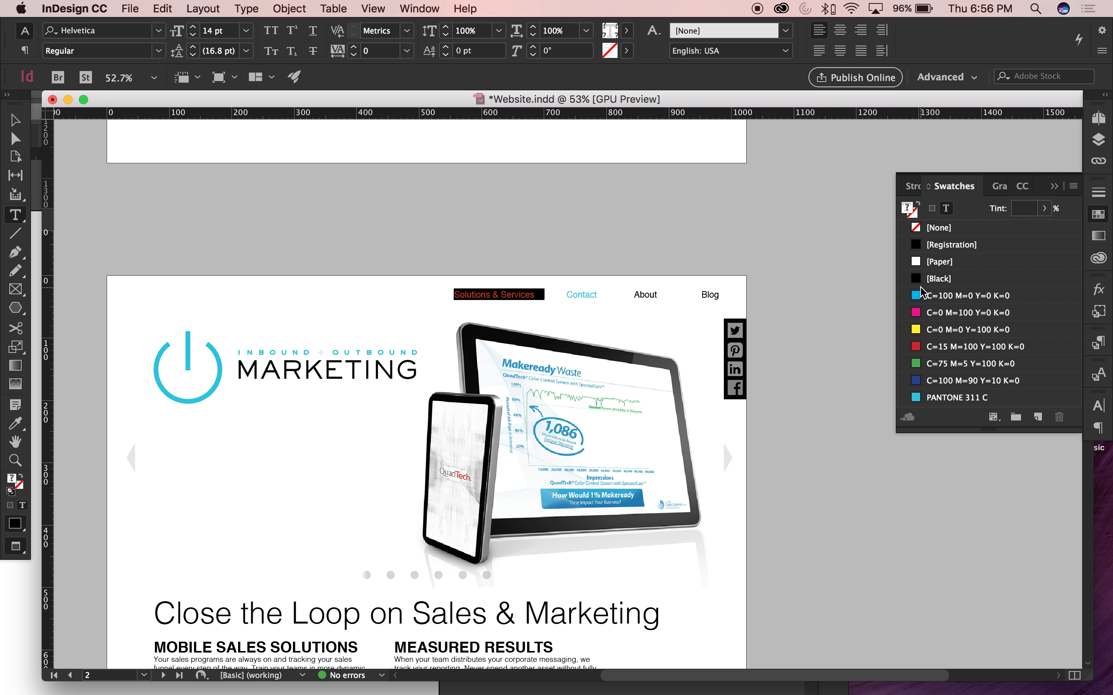
pyautogui.click(922, 279)
pyautogui.click(15, 121)
# Delete the tablet and phone image together with the slider arrows and dots from page 2
pyautogui.scroll(-5, 283, 177)
pyautogui.click(598, 317)
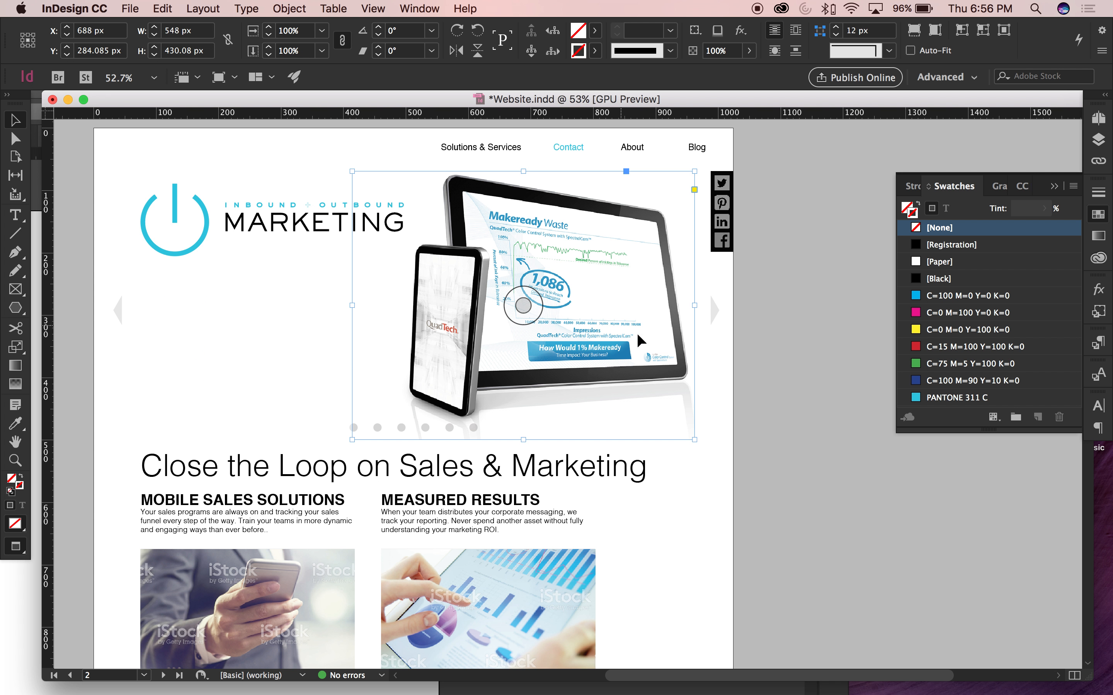
pyautogui.press('Delete')
pyautogui.moveTo(537, 405); pyautogui.dragTo(363, 436)
pyautogui.press('Delete')
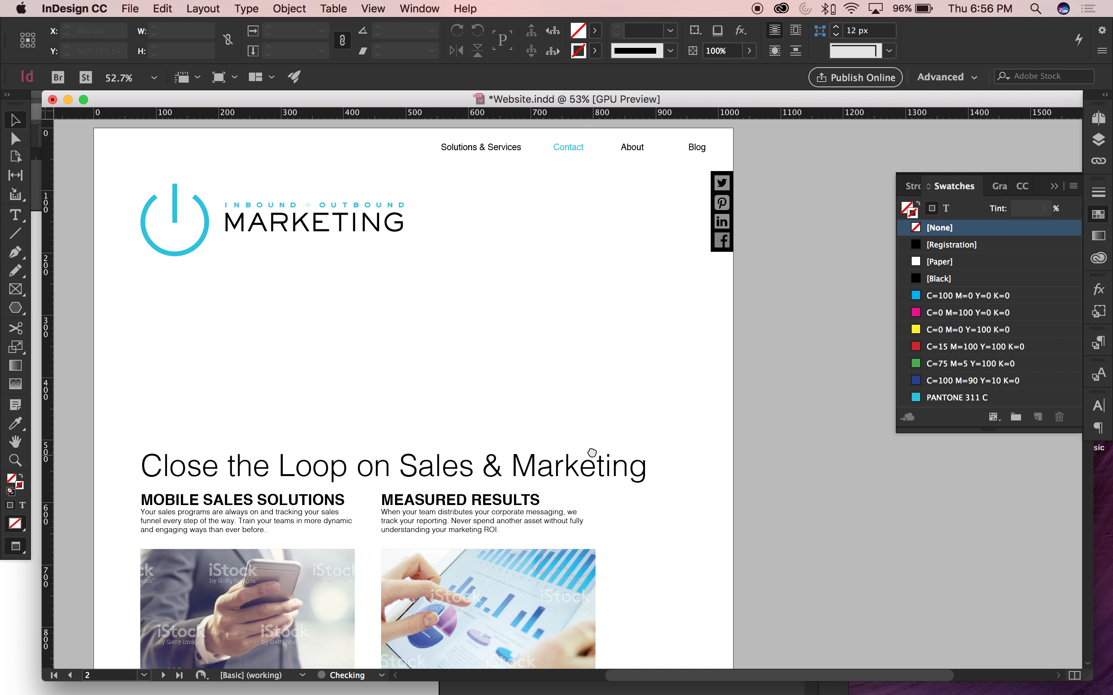
pyautogui.scroll(-3, 636, 462)
pyautogui.press('super+minus')
pyautogui.moveTo(681, 507); pyautogui.dragTo(701, 407)
pyautogui.moveTo(700, 357); pyautogui.dragTo(495, 614)
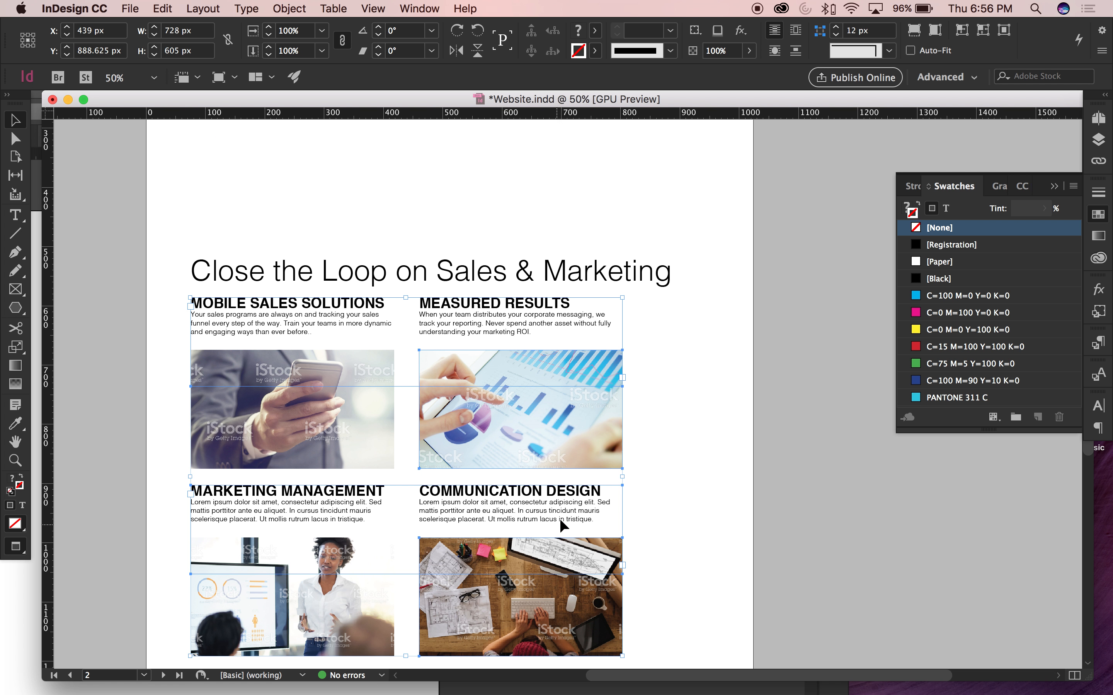
pyautogui.click(681, 443)
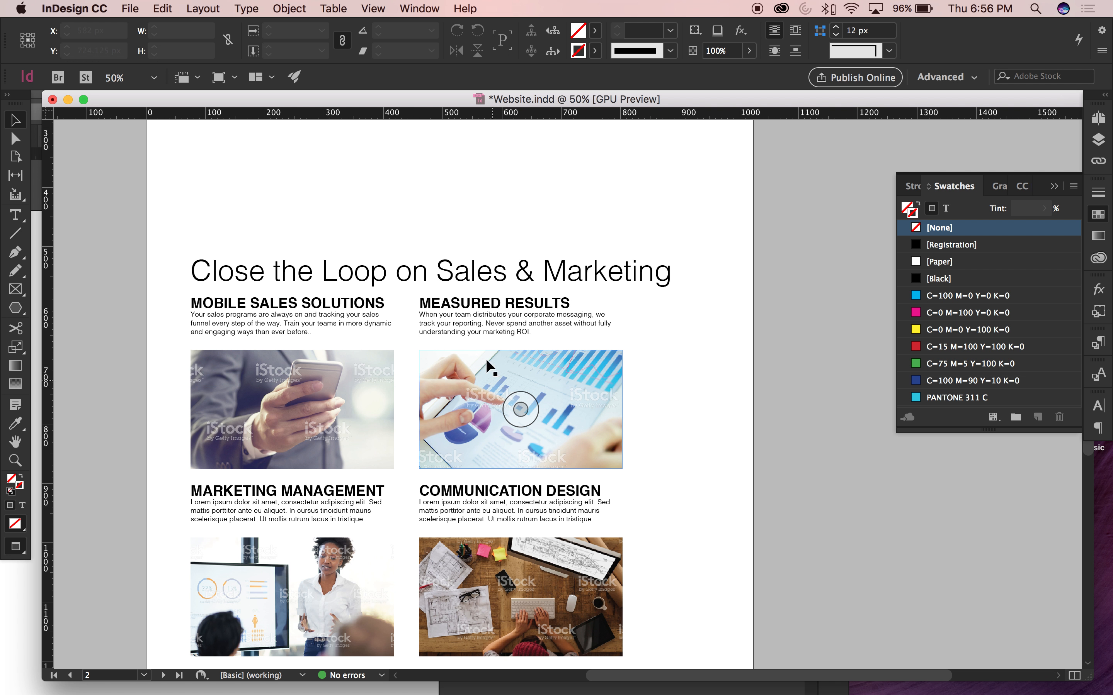
# Replace page 2's large heading "Close the Loop on Sales & Marketing" with "Contact Us"
pyautogui.doubleClick(582, 273)
pyautogui.moveTo(667, 271); pyautogui.dragTo(135, 278)
pyautogui.write('Contact Us')
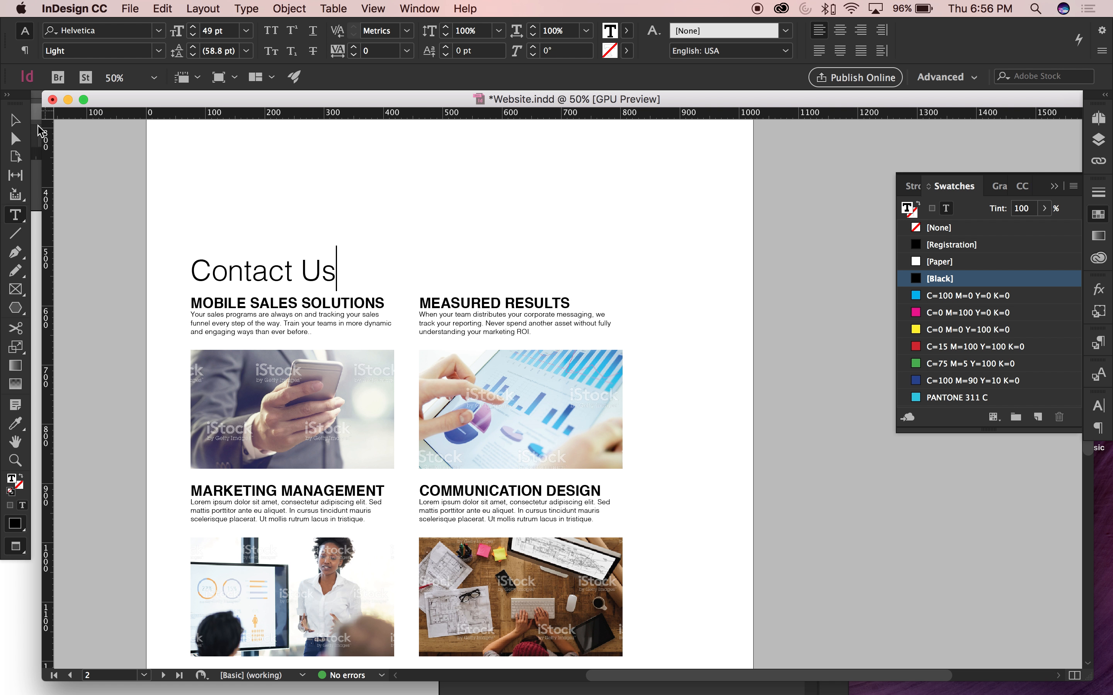
pyautogui.press('Escape')
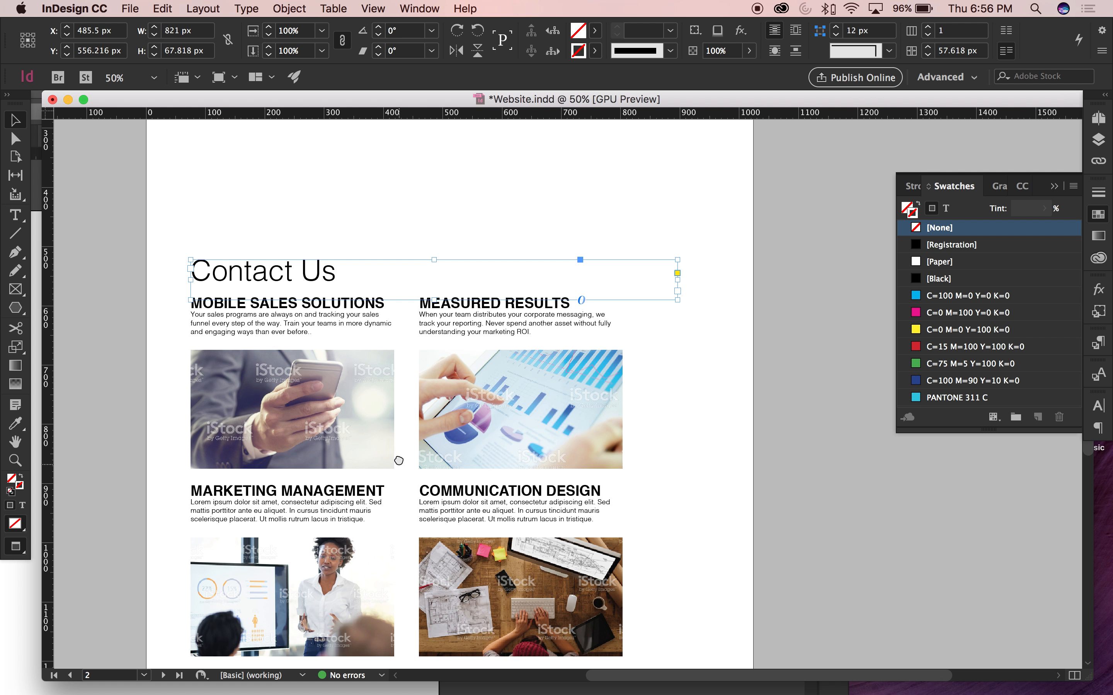
# Delete the Measured Results heading and its paragraph from the two-column text frame on page 2
pyautogui.scroll(-3, 397, 275)
pyautogui.click(397, 275)
pyautogui.click(433, 188)
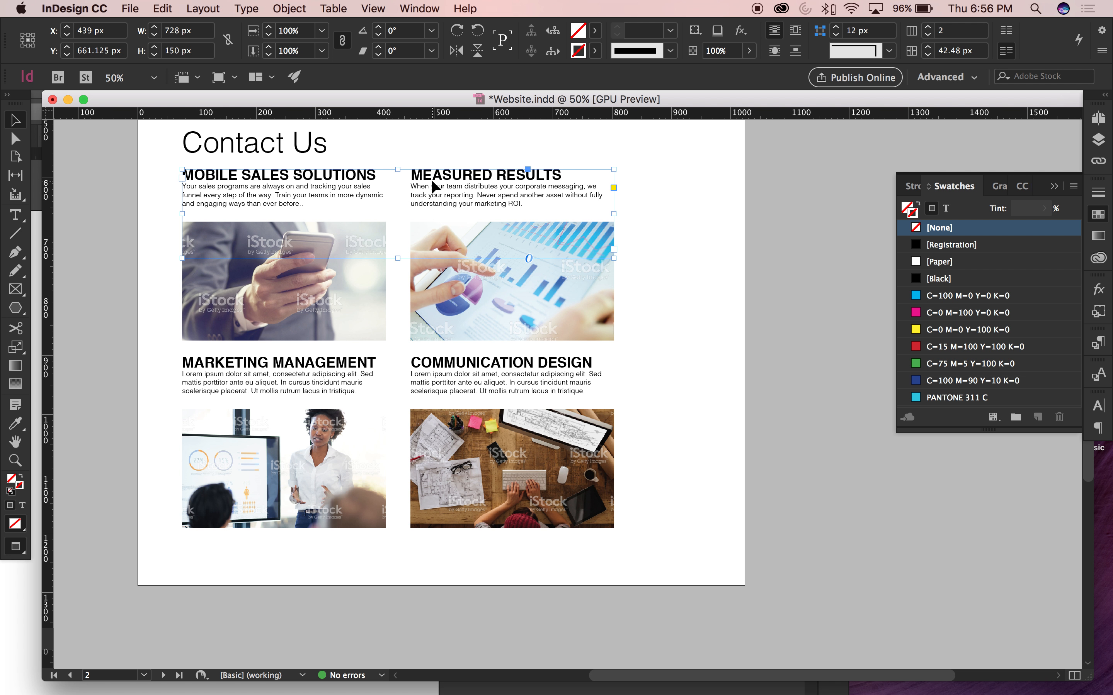
pyautogui.doubleClick(421, 176)
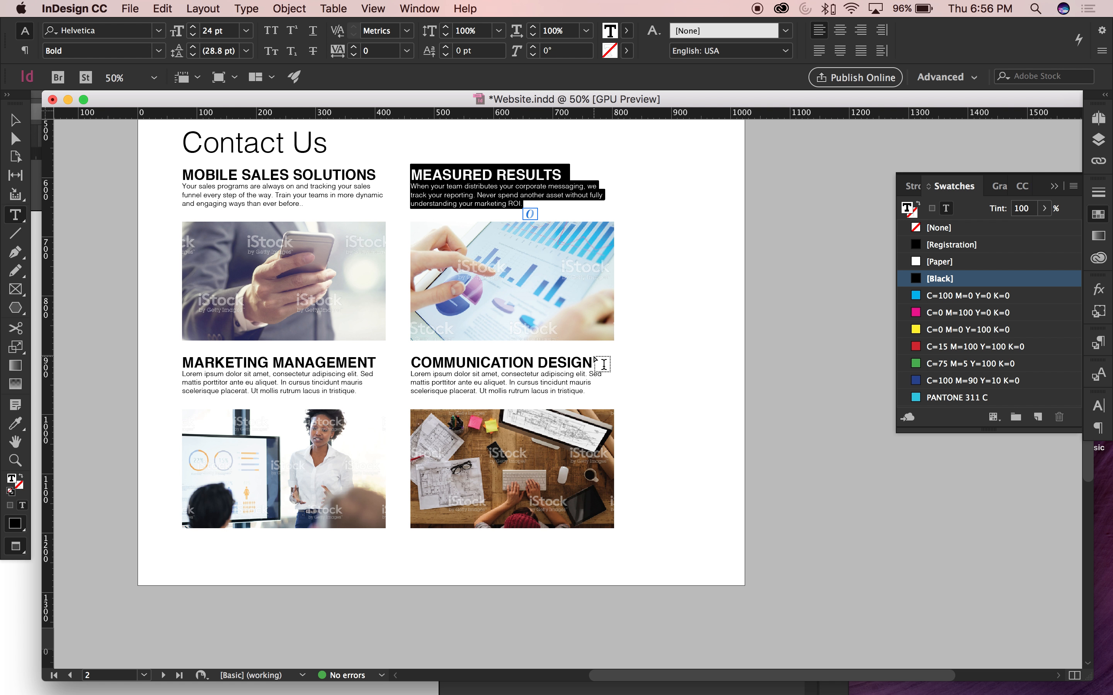
pyautogui.press('BackSpace')
pyautogui.click(18, 123)
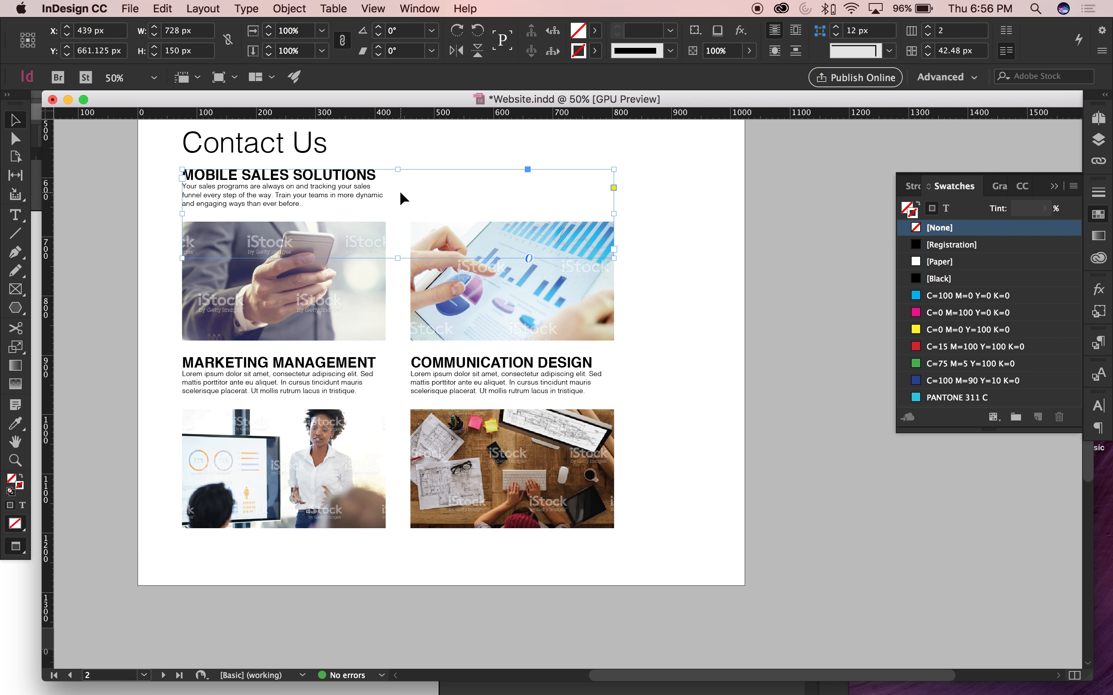
# Show frame edges and guides, then copy the Mobile Sales Solutions heading and paragraph and paste them after that paragraph
pyautogui.press('w')
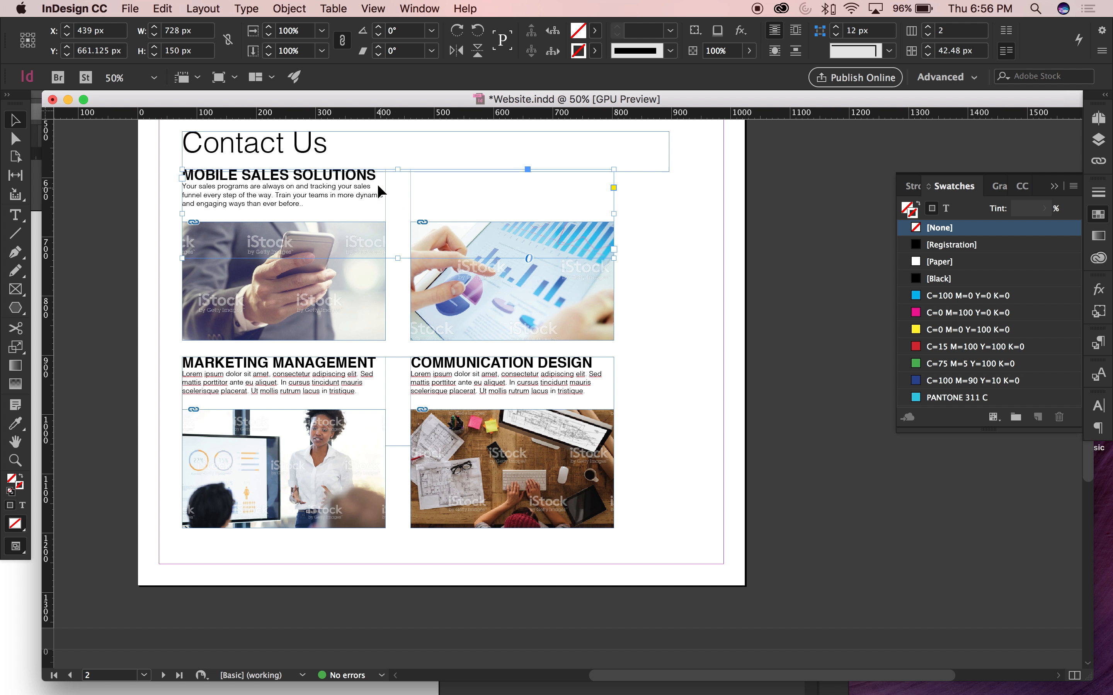
pyautogui.press('t')
pyautogui.moveTo(324, 205); pyautogui.dragTo(198, 175)
pyautogui.press('super+c')
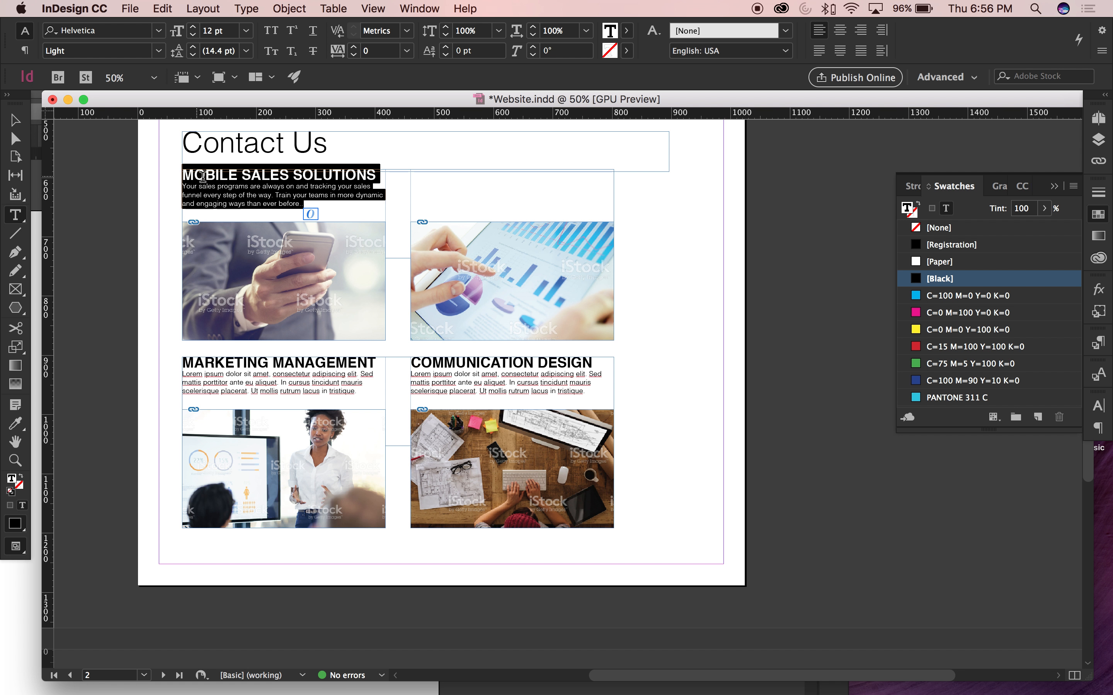
pyautogui.click(314, 200)
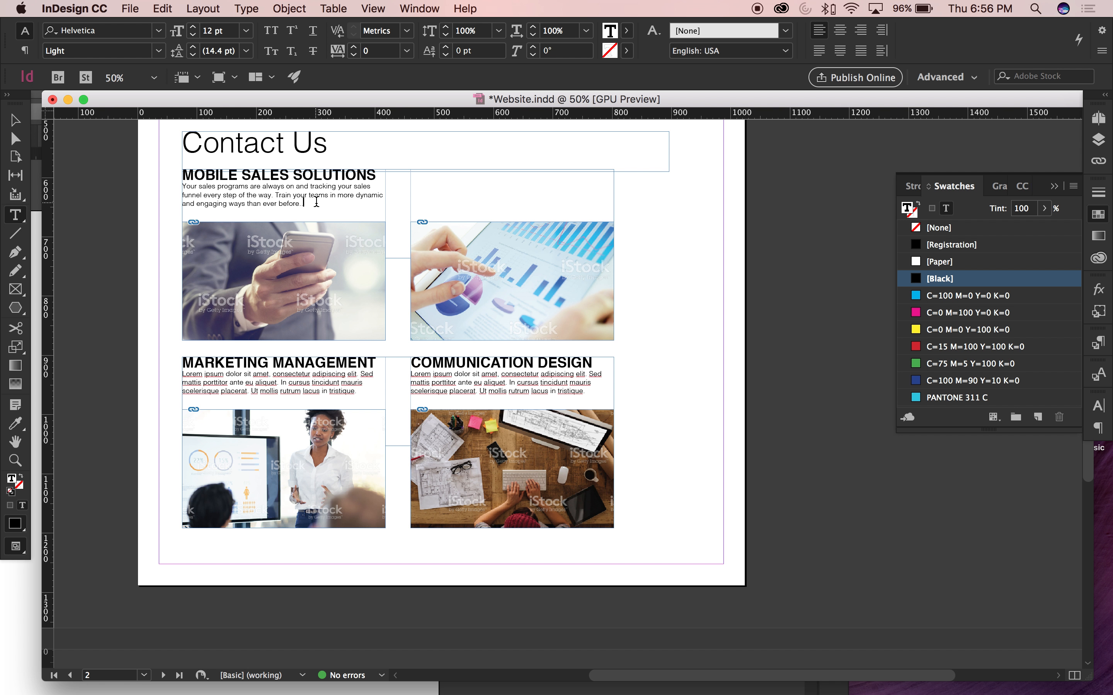
pyautogui.press('super+v')
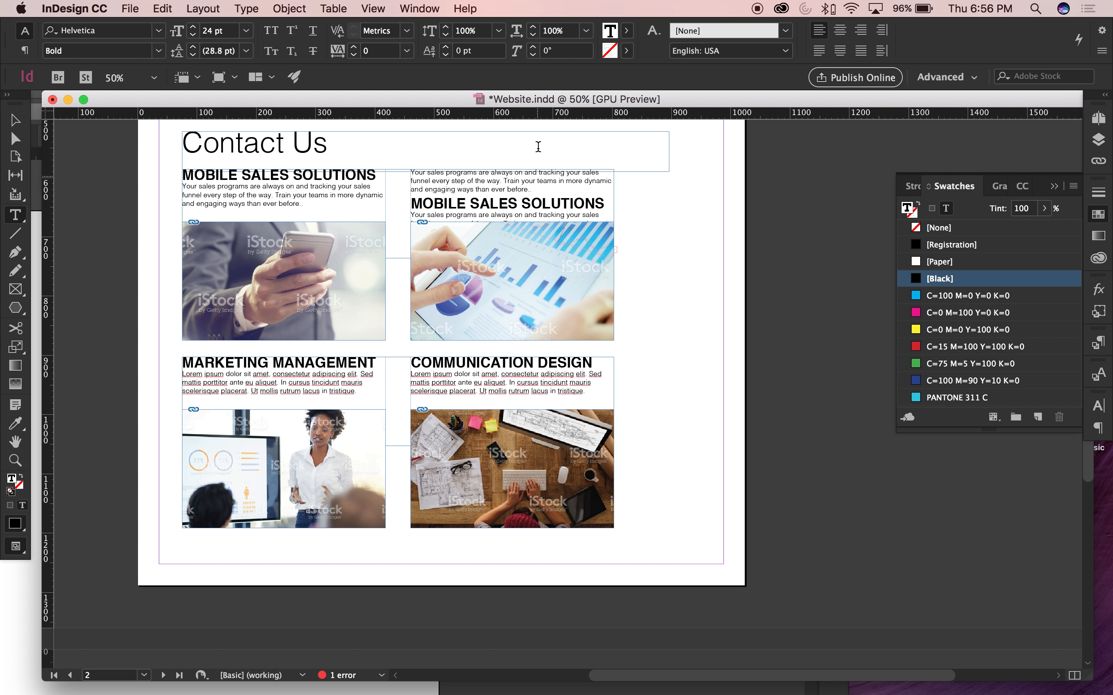
# Undo the last pasted repeats of the Mobile Sales Solutions text
pyautogui.press('super+z')
pyautogui.press('super+z')
pyautogui.press('super+z')
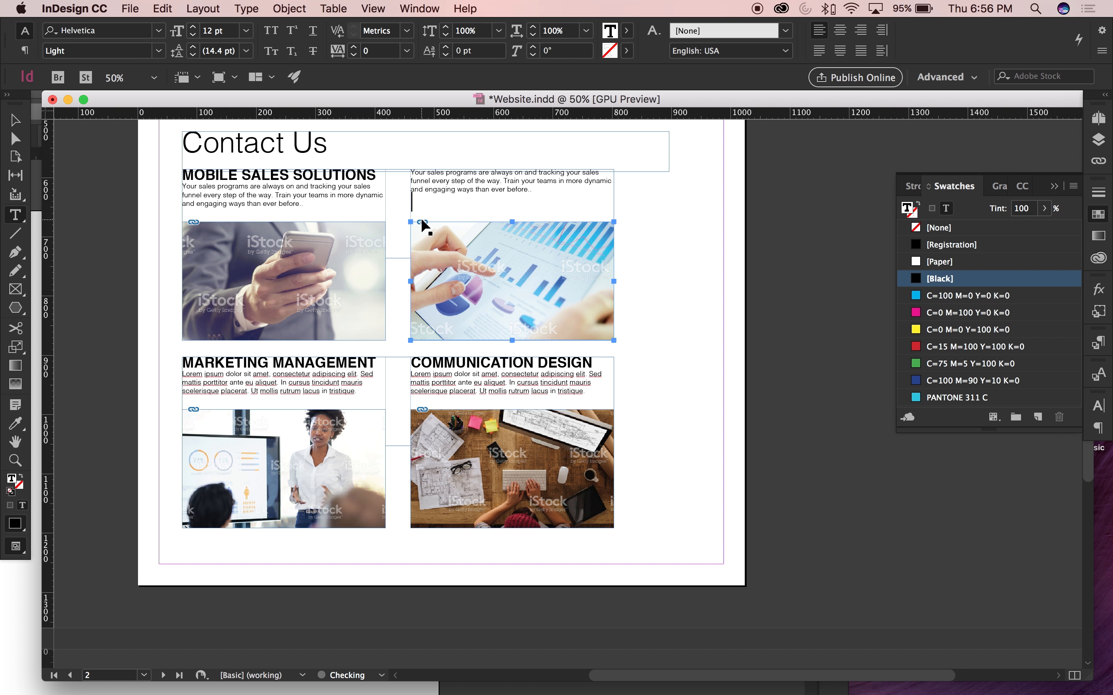
# Set the Mobile Sales Solutions text frame to 1 column and preview the page without frame edges and guides
pyautogui.click(15, 120)
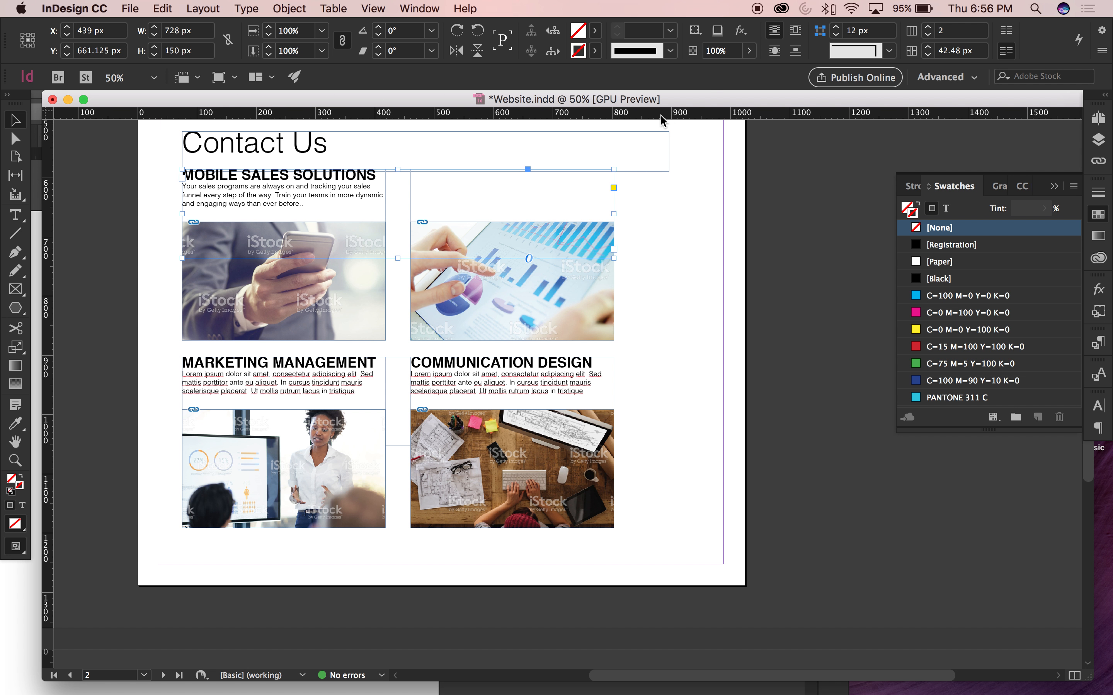
pyautogui.click(346, 3)
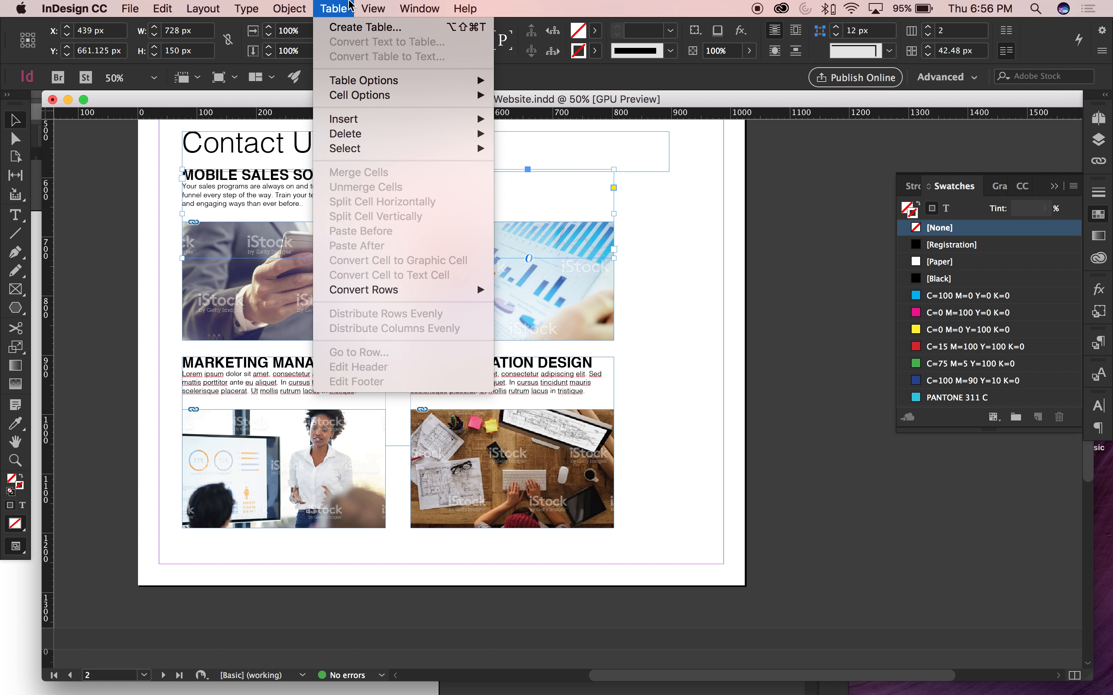
pyautogui.click(874, 313)
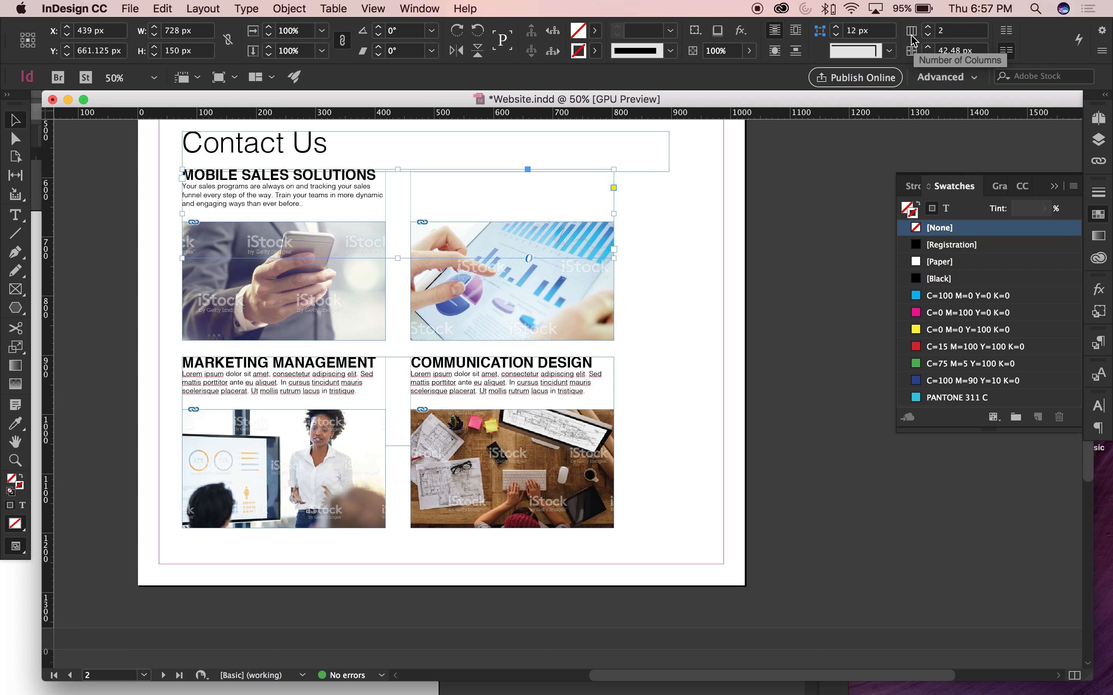
pyautogui.click(927, 28)
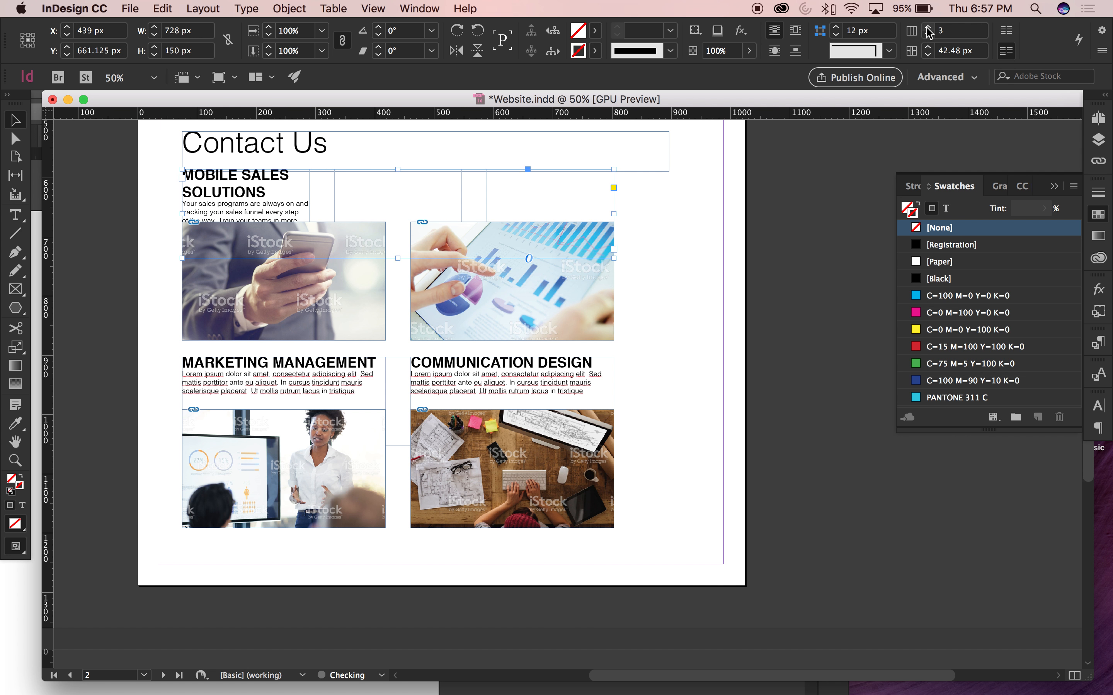
pyautogui.click(928, 28)
pyautogui.click(929, 34)
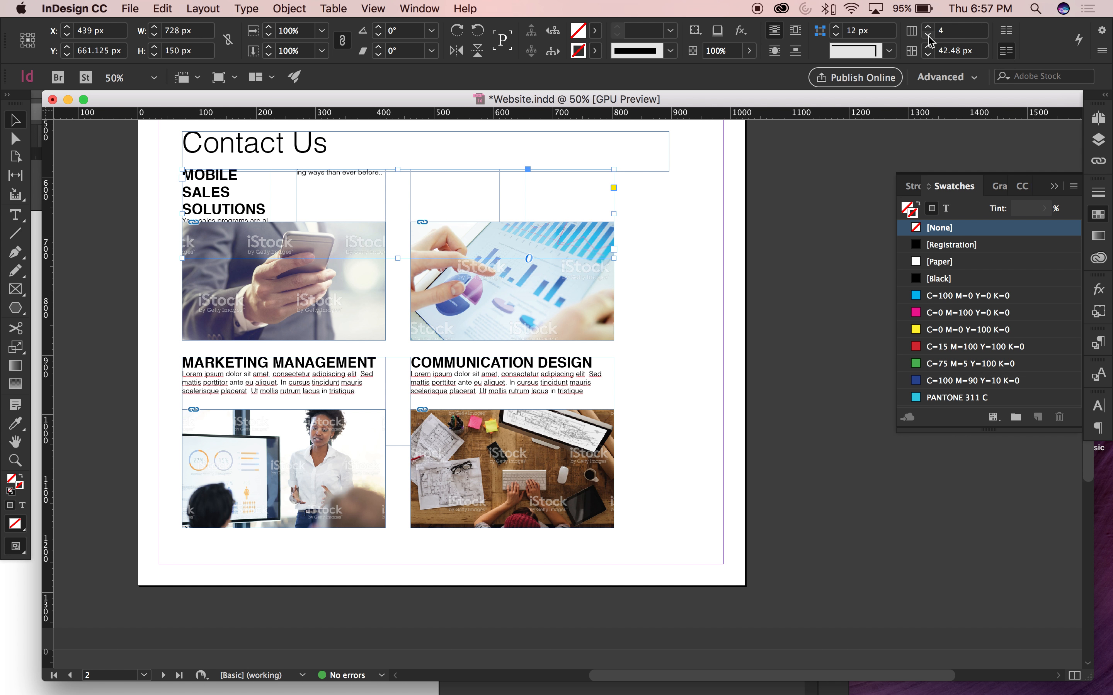
pyautogui.click(929, 34)
pyautogui.click(929, 34)
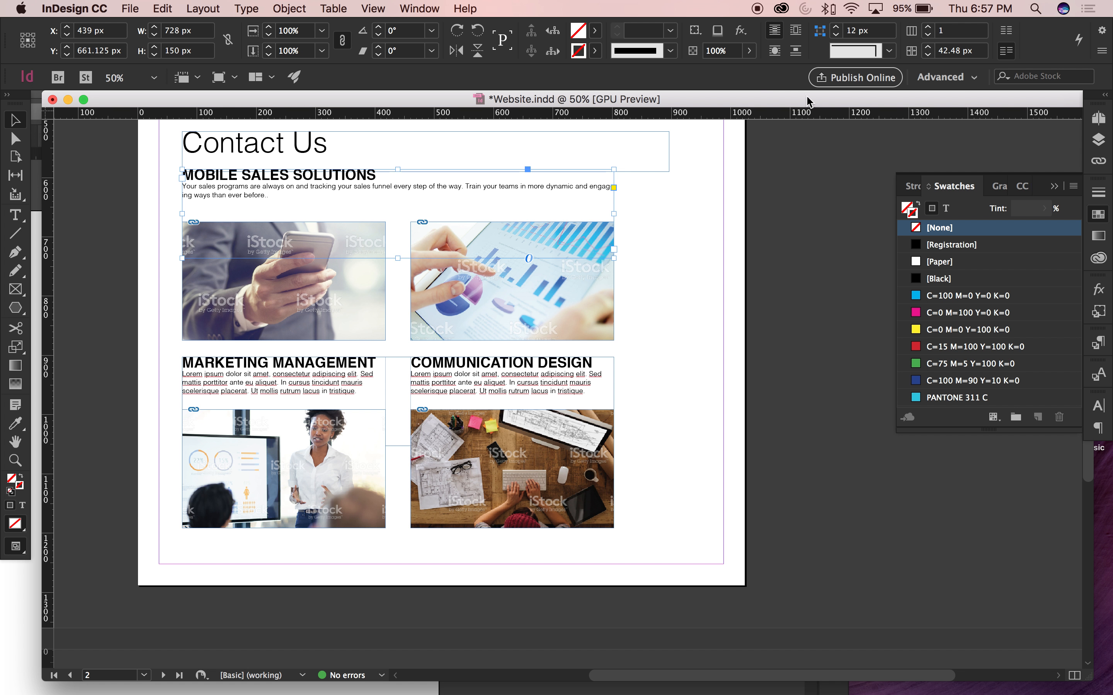
pyautogui.click(812, 226)
pyautogui.press('w')
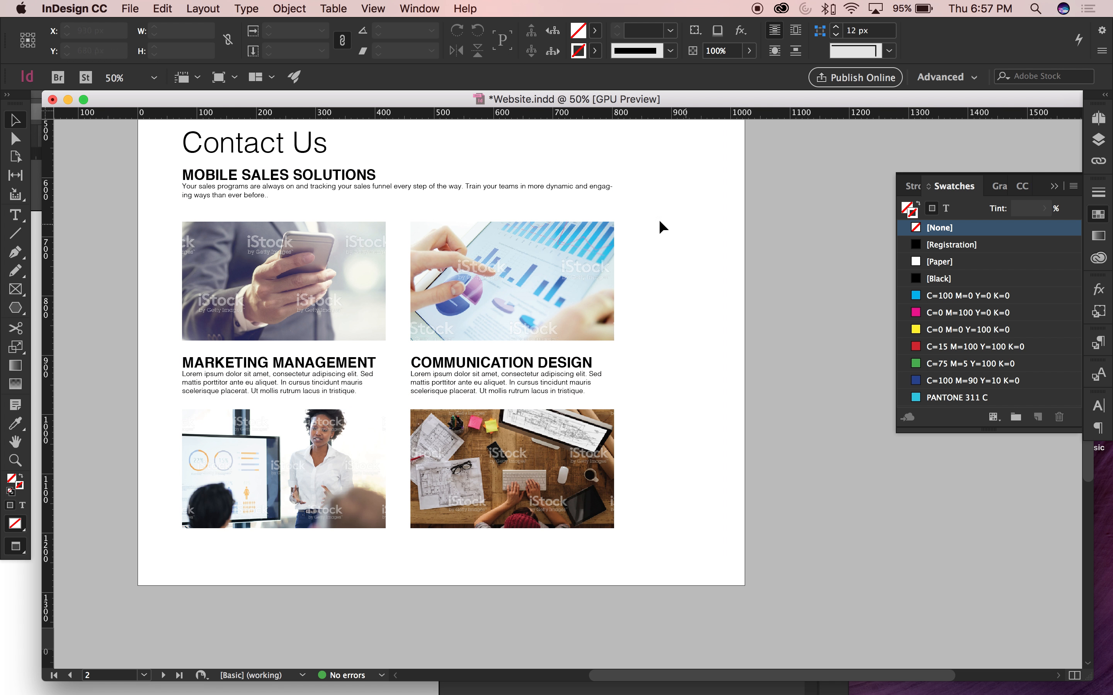
# Delete the phone photo and the charts photo beneath the Mobile Sales Solutions text on page 2
pyautogui.moveTo(644, 227); pyautogui.dragTo(656, 314)
pyautogui.click(418, 277)
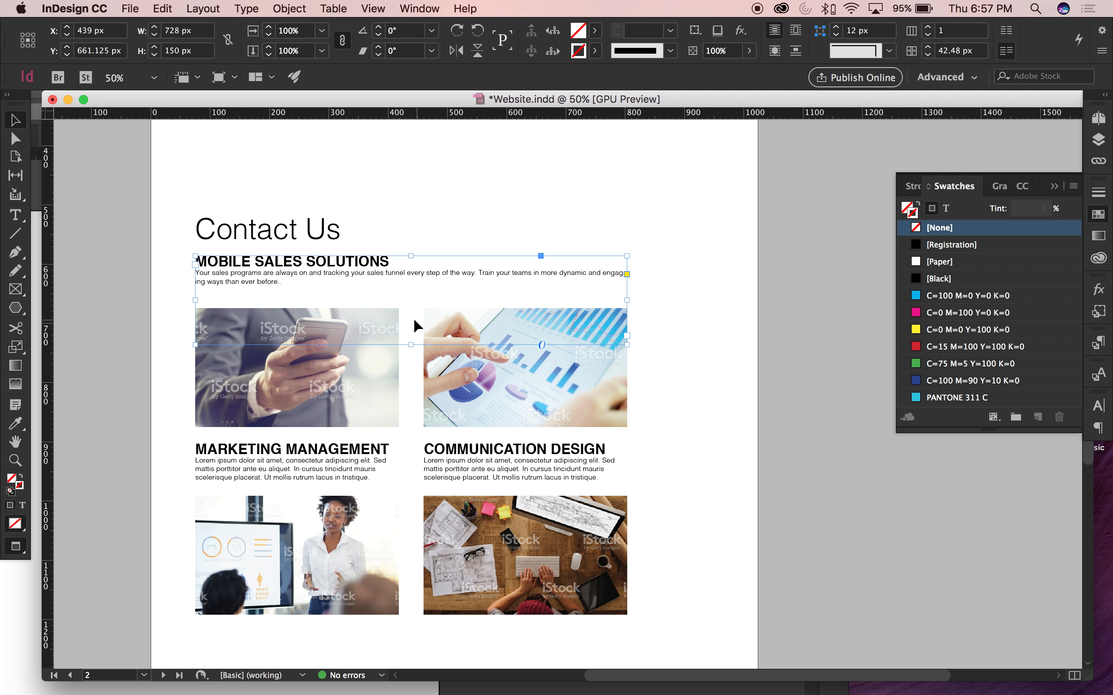
pyautogui.click(337, 388)
pyautogui.press('Delete')
pyautogui.press('p')
pyautogui.press('v')
pyautogui.click(487, 408)
pyautogui.press('Delete')
# Delete the Marketing Management and Communication Design text frame and the two photos beneath it on page 2
pyautogui.click(460, 463)
pyautogui.press('Delete')
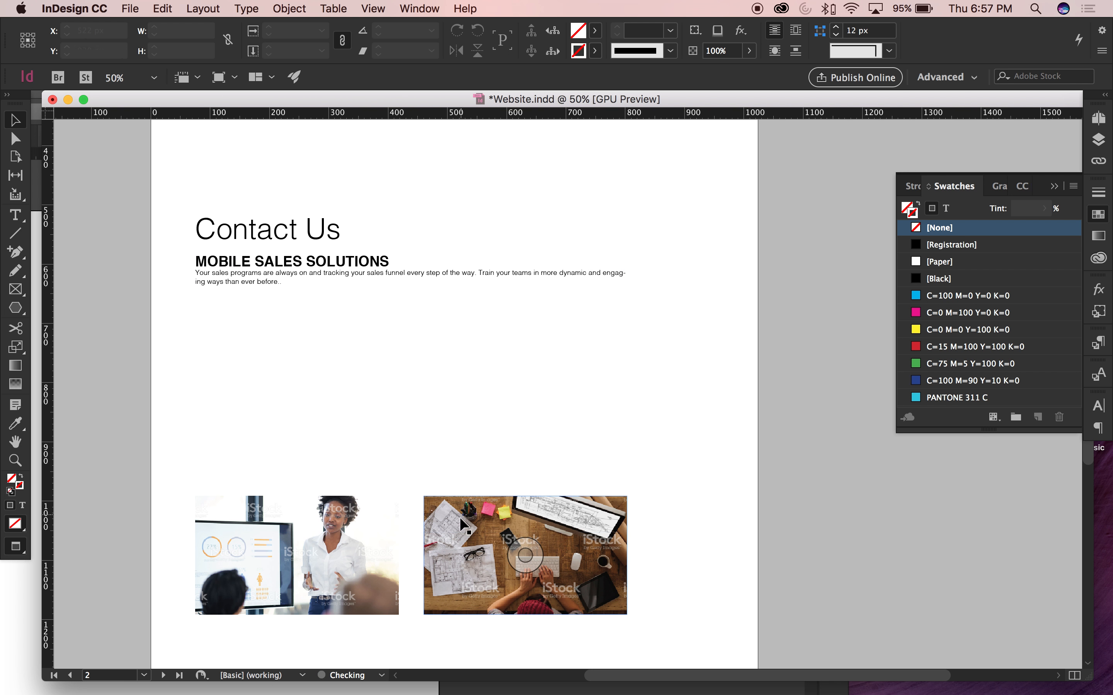
pyautogui.click(459, 515)
pyautogui.press('Delete')
pyautogui.click(372, 541)
pyautogui.press('Delete')
pyautogui.press('super+minus')
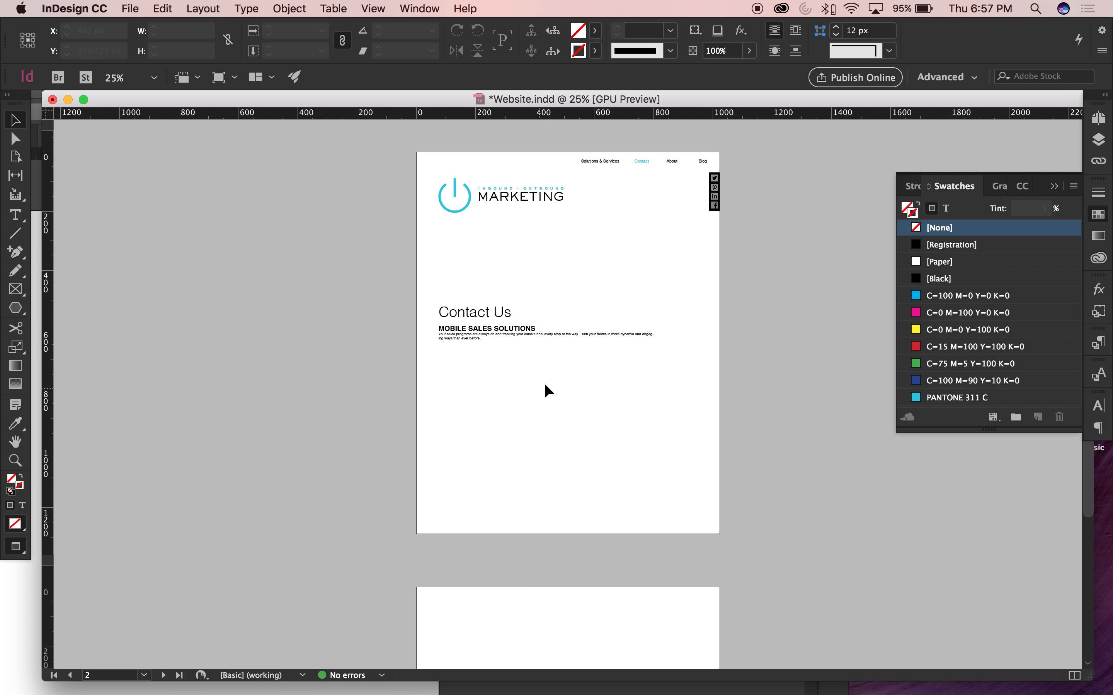
# Move the Contact Us heading and the text frame beneath it up to just below the logo on page 2
pyautogui.click(488, 308)
pyautogui.moveTo(486, 306); pyautogui.dragTo(492, 233)
pyautogui.click(647, 311)
pyautogui.moveTo(648, 311); pyautogui.dragTo(631, 403)
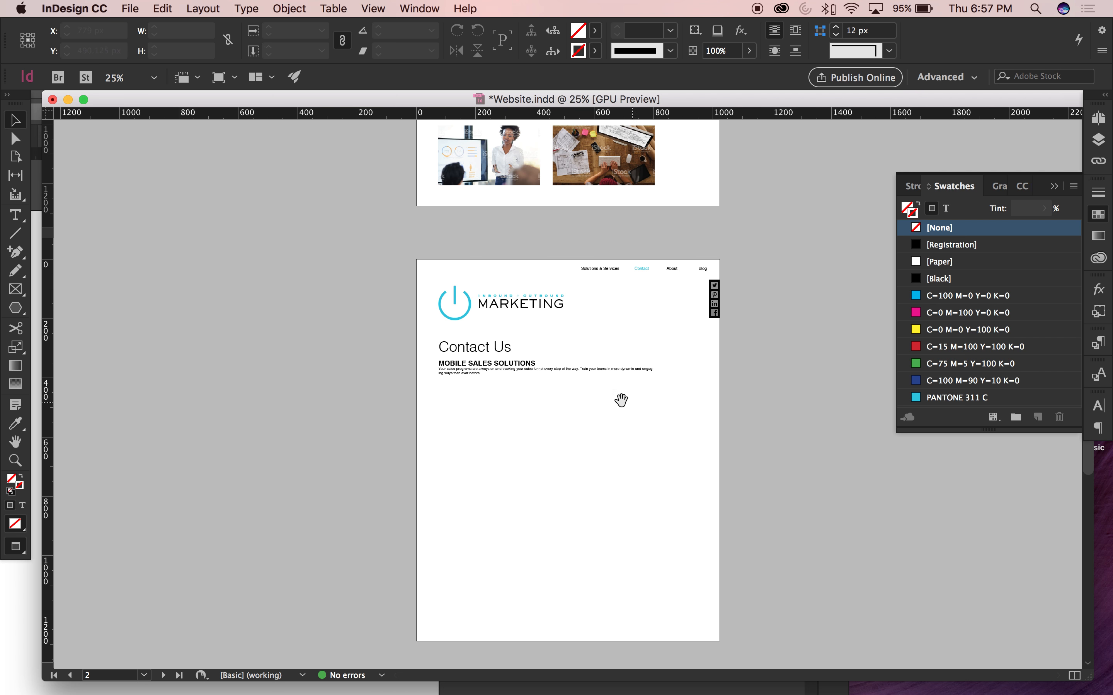
# Replace the "MOBILE SALES SOLUTIONS" heading on page 2 with "NAME"
pyautogui.moveTo(457, 285); pyautogui.dragTo(525, 269)
pyautogui.doubleClick(484, 367)
pyautogui.moveTo(547, 363); pyautogui.dragTo(316, 363)
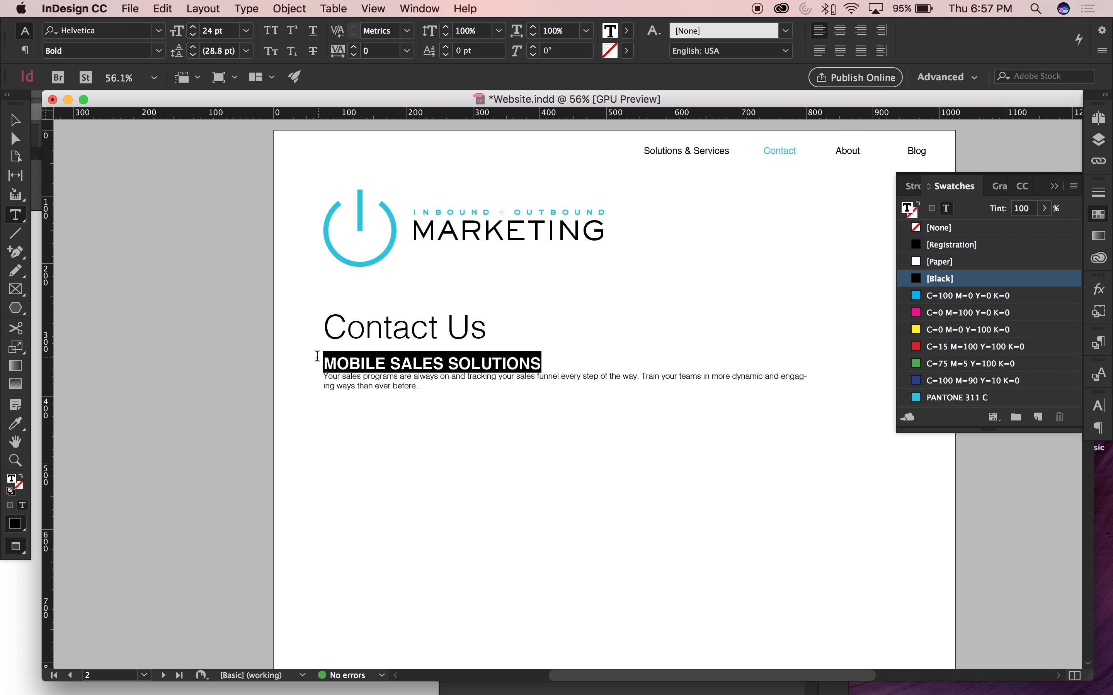
pyautogui.write('NAME')
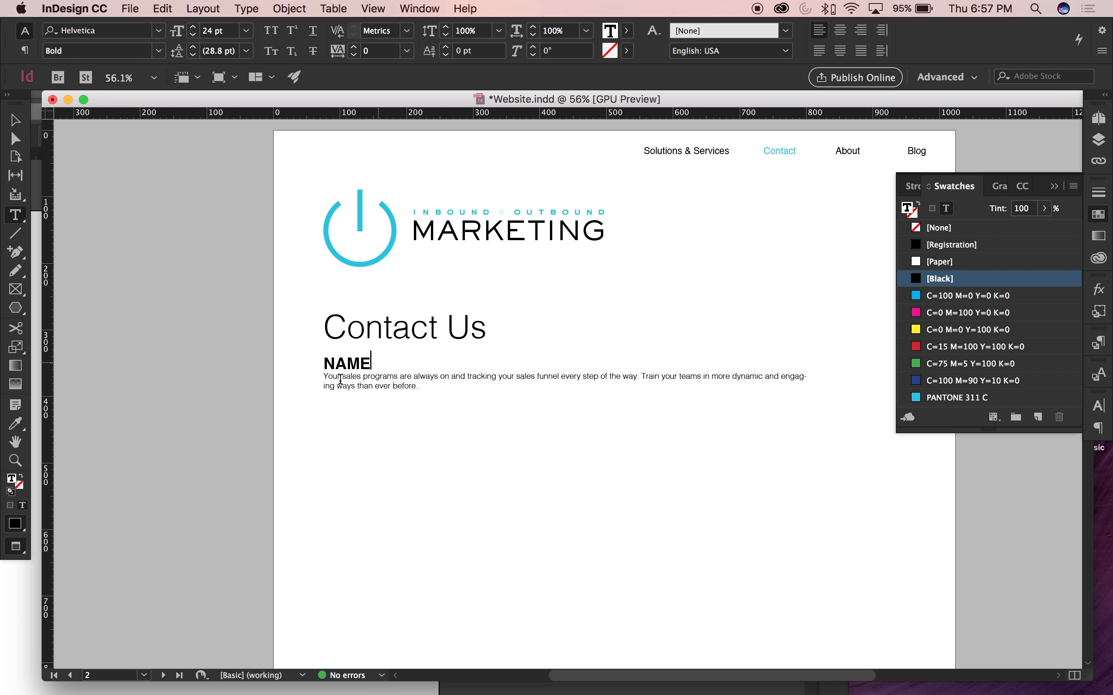
# Copy the NAME heading with its paragraph and paste it twice below in the same text frame
pyautogui.moveTo(418, 388); pyautogui.dragTo(288, 363)
pyautogui.press('super+c')
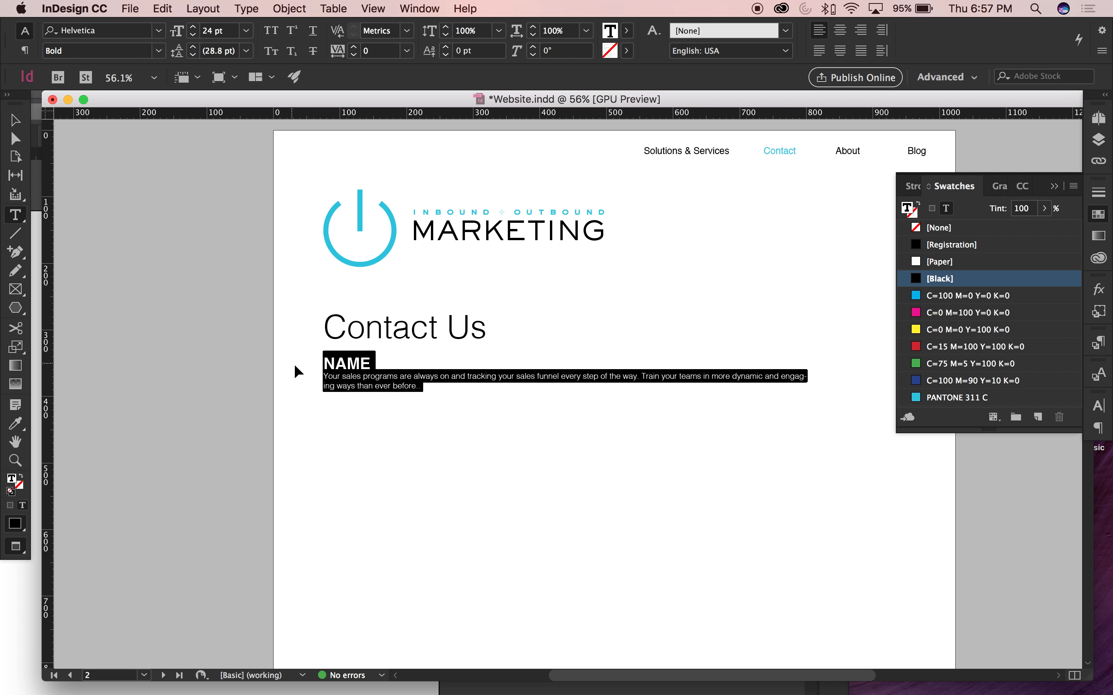
pyautogui.click(463, 386)
pyautogui.press('Return')
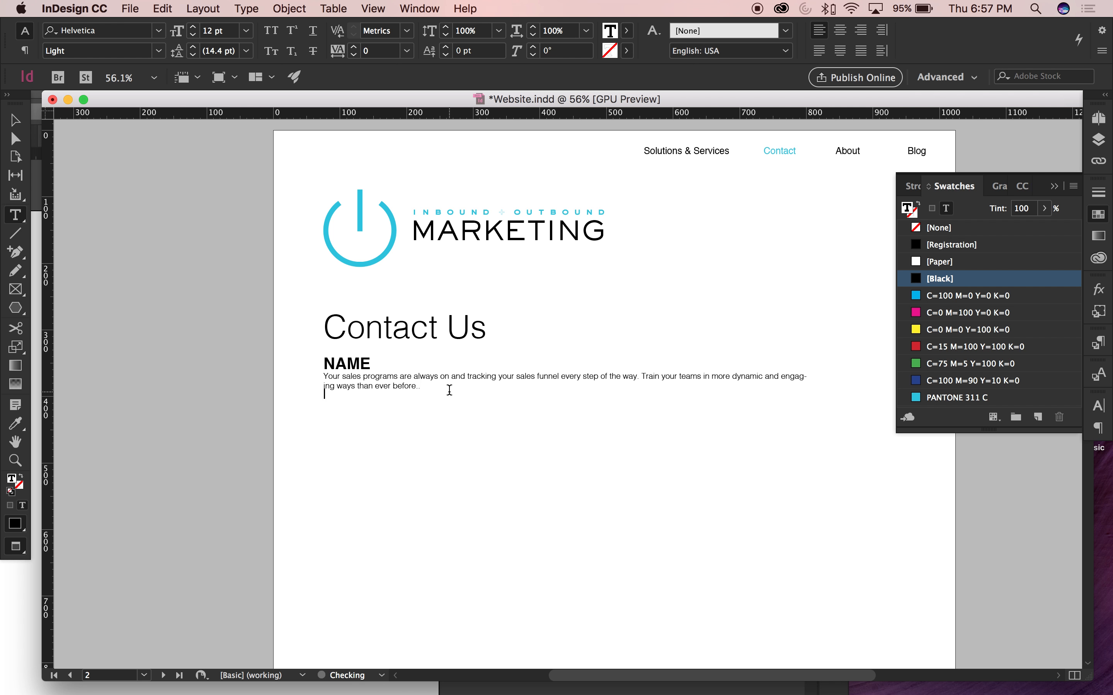
pyautogui.press('super+v')
pyautogui.press('Return')
pyautogui.press('Return')
pyautogui.press('super+v')
pyautogui.press('super+b')
pyautogui.press('Return')
# Lengthen the text frame downward to about 341 px high and remove the blank line above the third NAME heading
pyautogui.click(15, 121)
pyautogui.moveTo(569, 457); pyautogui.dragTo(564, 556)
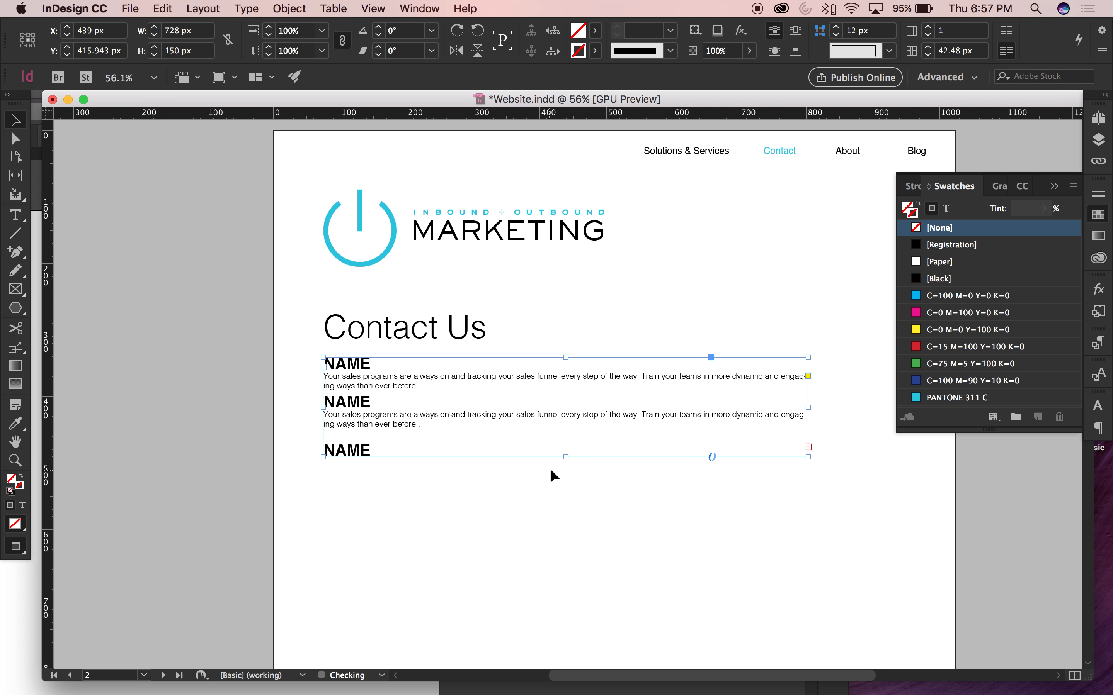
pyautogui.moveTo(564, 457); pyautogui.dragTo(565, 585)
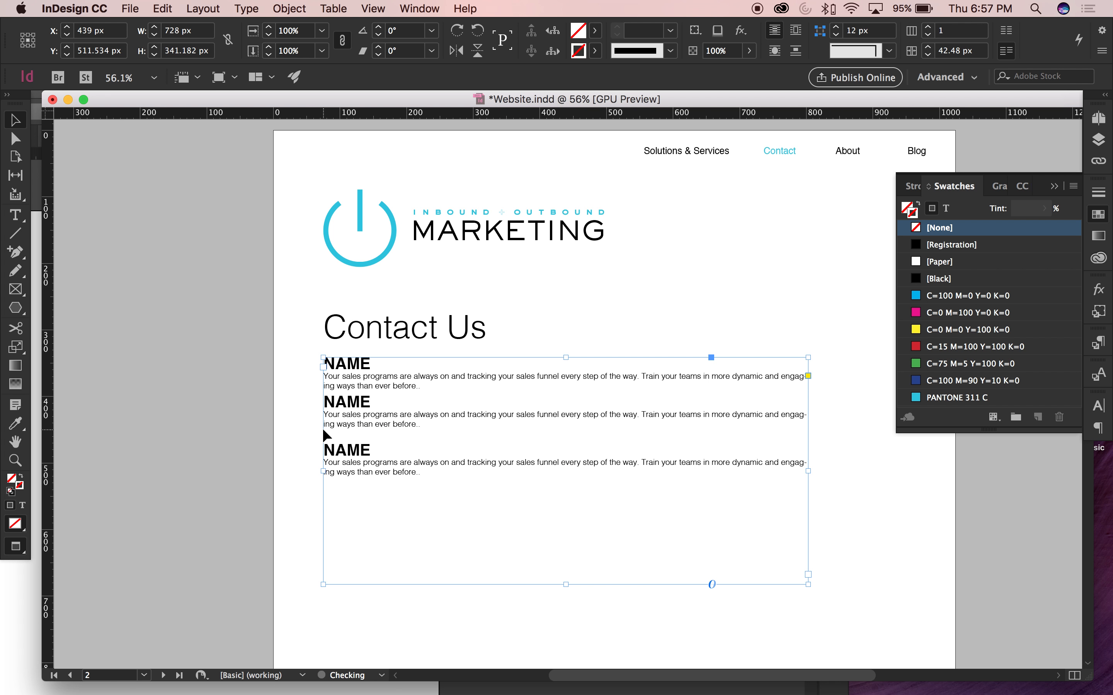
pyautogui.doubleClick(339, 429)
pyautogui.press('BackSpace')
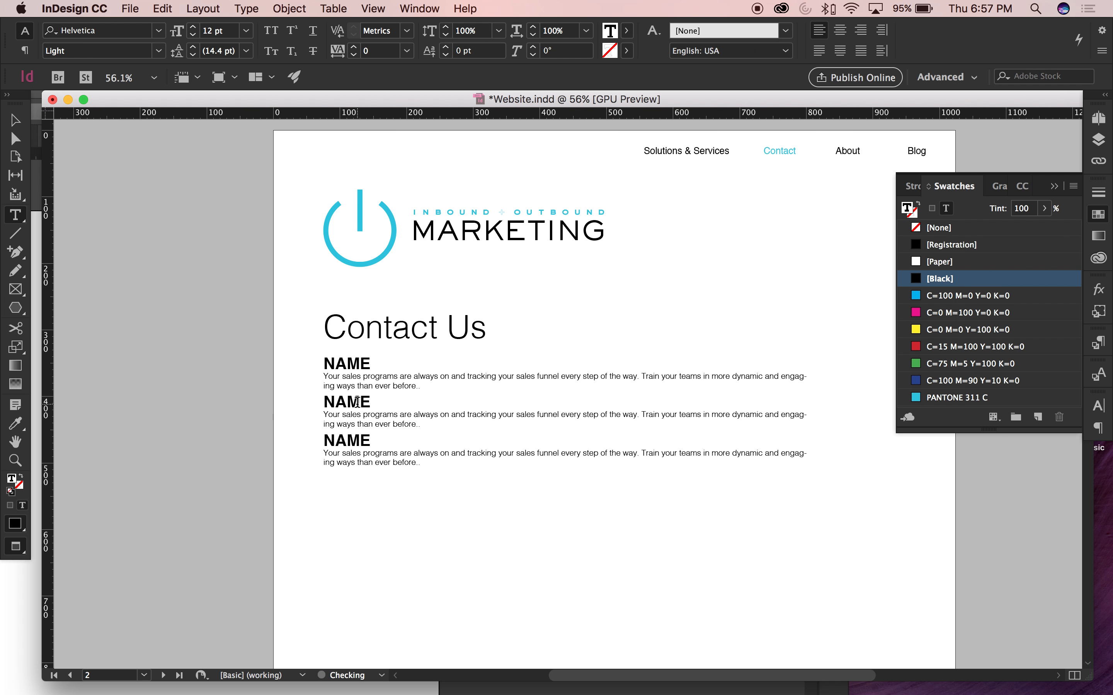
# Replace the second NAME heading with "PHONE" and the third with "EMAIL"
pyautogui.moveTo(371, 401); pyautogui.dragTo(325, 400)
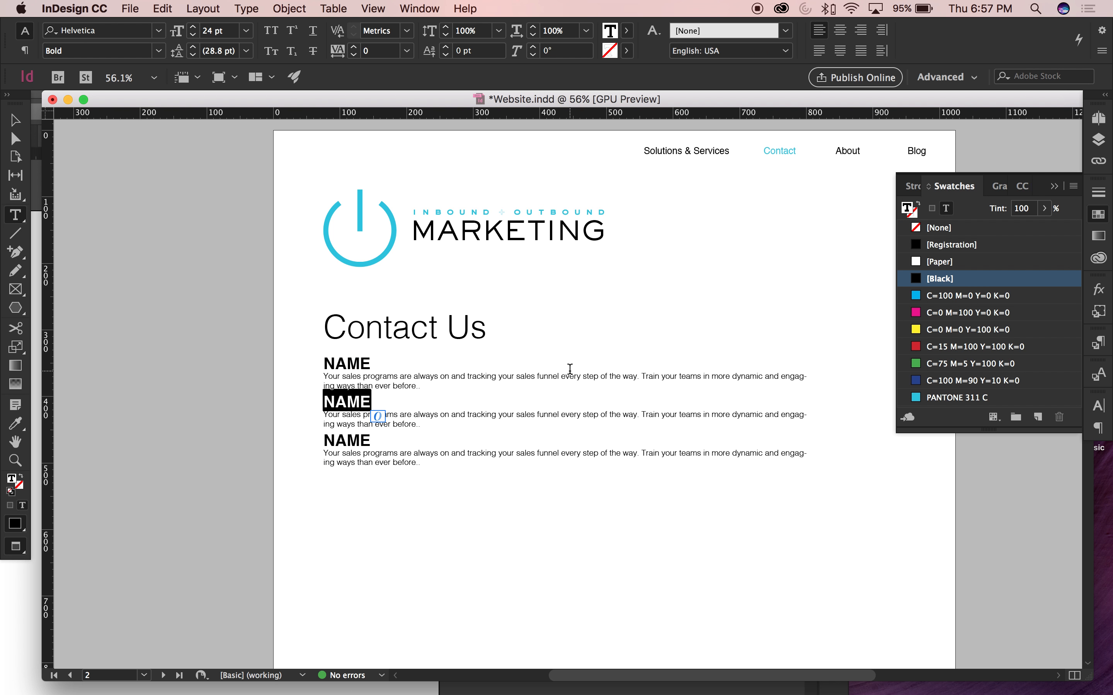
pyautogui.write('PHO')
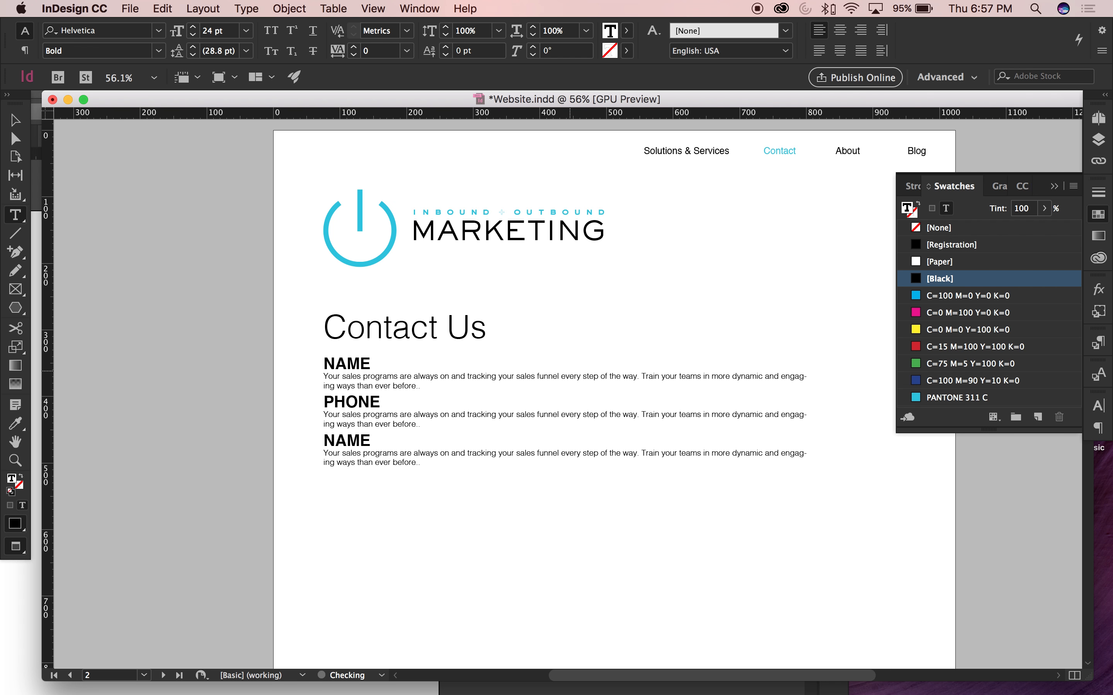
pyautogui.moveTo(370, 442); pyautogui.dragTo(324, 440)
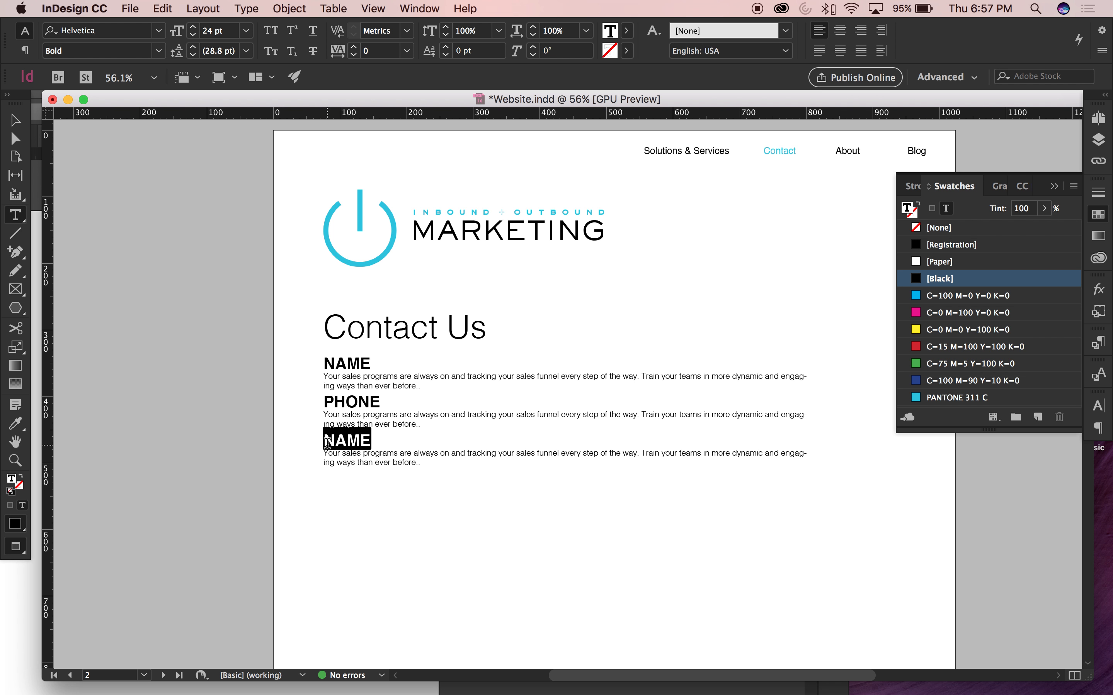
pyautogui.write('EMAIL')
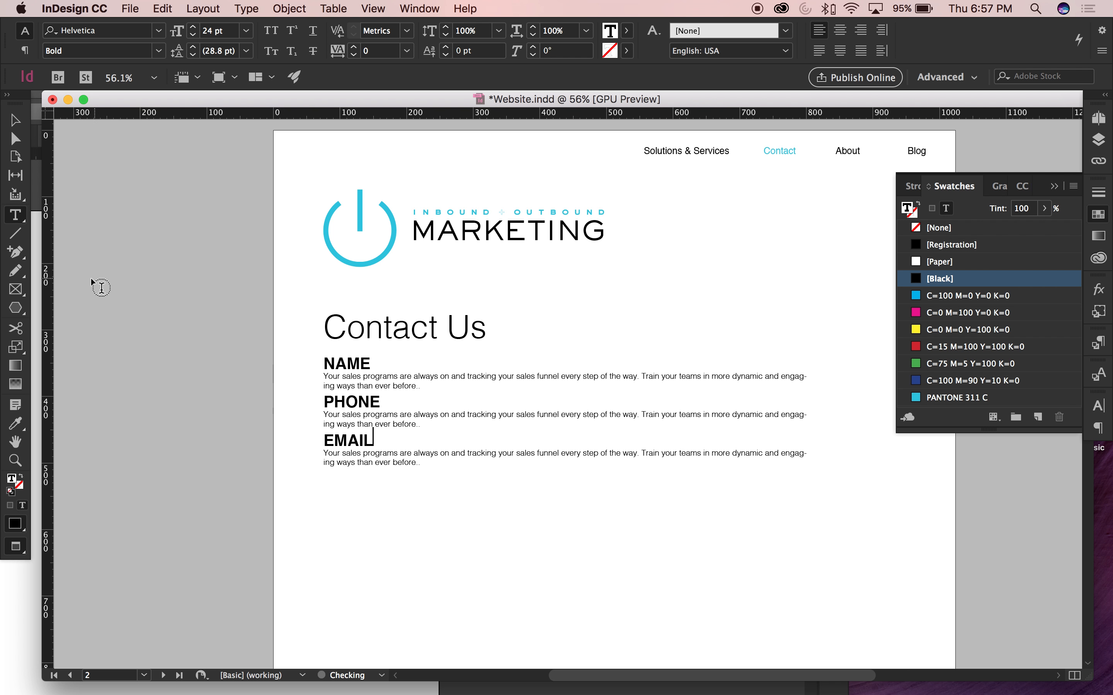
pyautogui.click(17, 122)
pyautogui.click(137, 327)
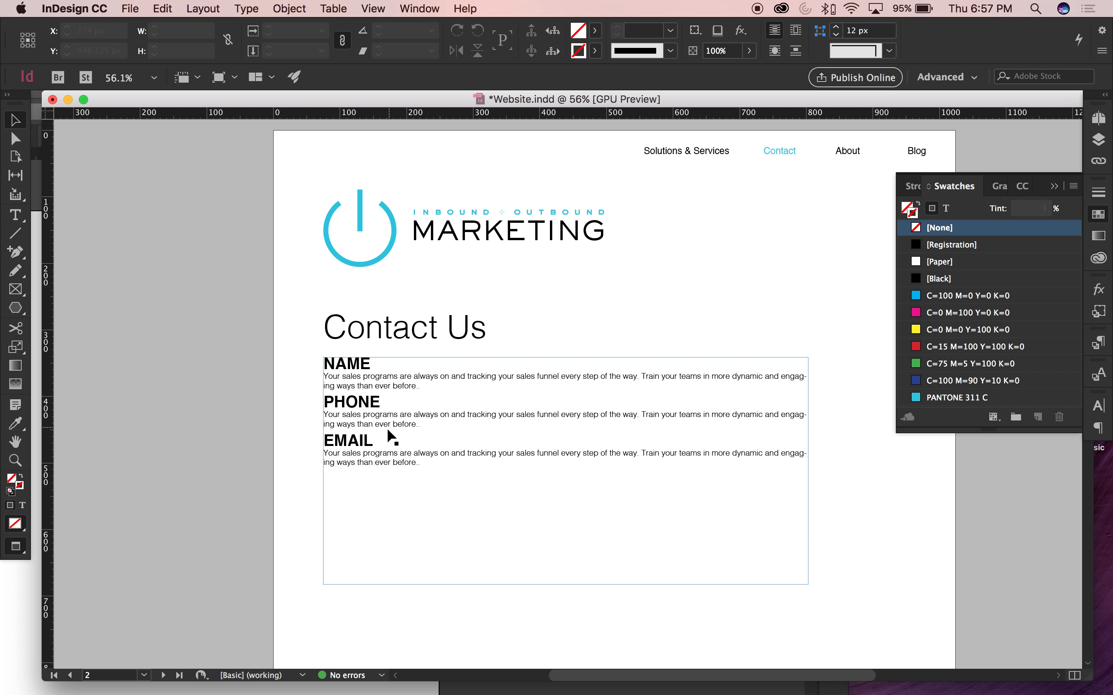
# Draw a rectangle about 608 by 42 px below the EMAIL paragraph and give it a black 2 pt stroke
pyautogui.moveTo(390, 483); pyautogui.dragTo(447, 390)
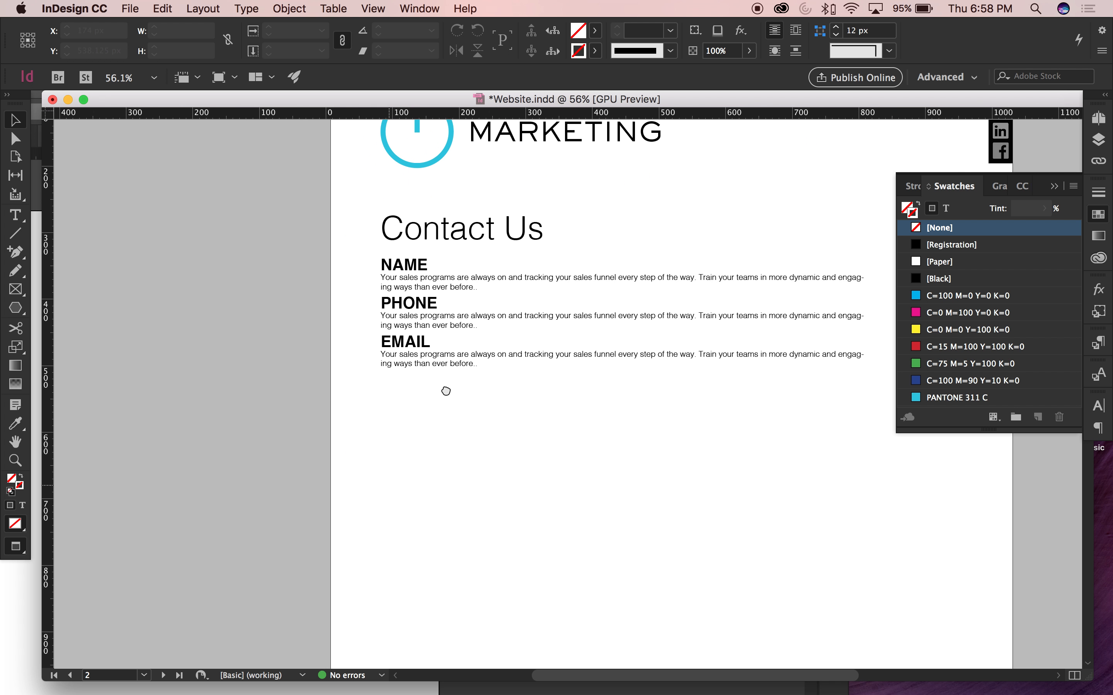
pyautogui.click(15, 308)
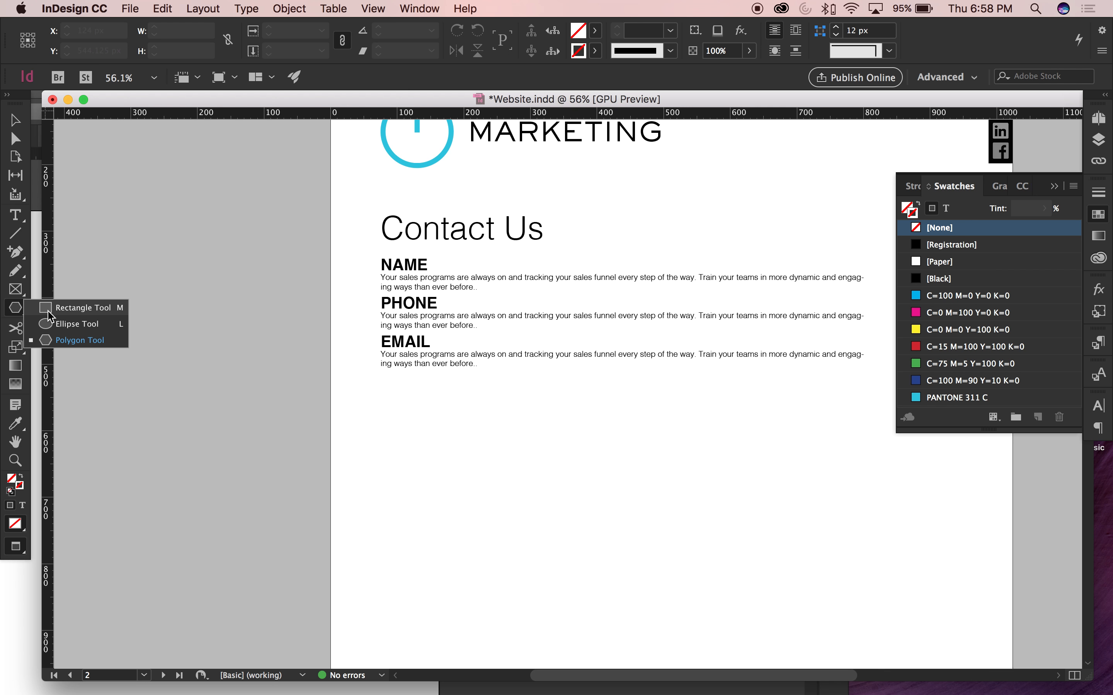
pyautogui.click(52, 317)
pyautogui.moveTo(384, 427)
pyautogui.mouseDown()
pyautogui.moveTo(653, 437)
pyautogui.moveTo(784, 485)
pyautogui.moveTo(812, 460)
pyautogui.moveTo(789, 454)
pyautogui.mouseUp()
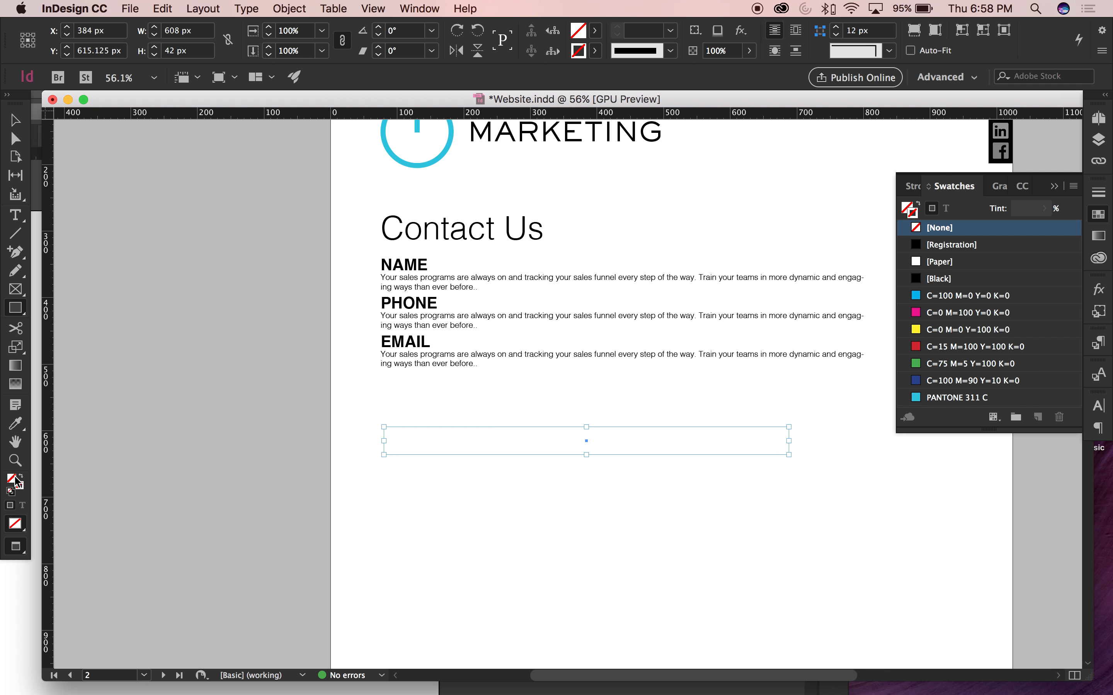
pyautogui.click(13, 491)
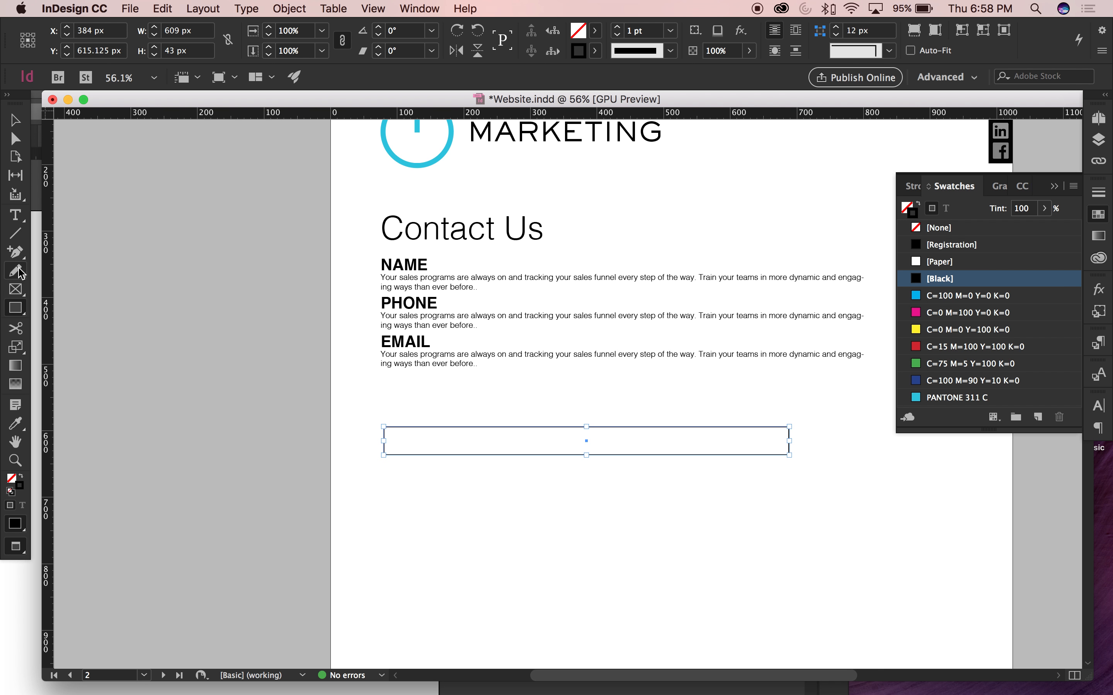
pyautogui.click(1100, 195)
pyautogui.click(962, 206)
pyautogui.click(15, 120)
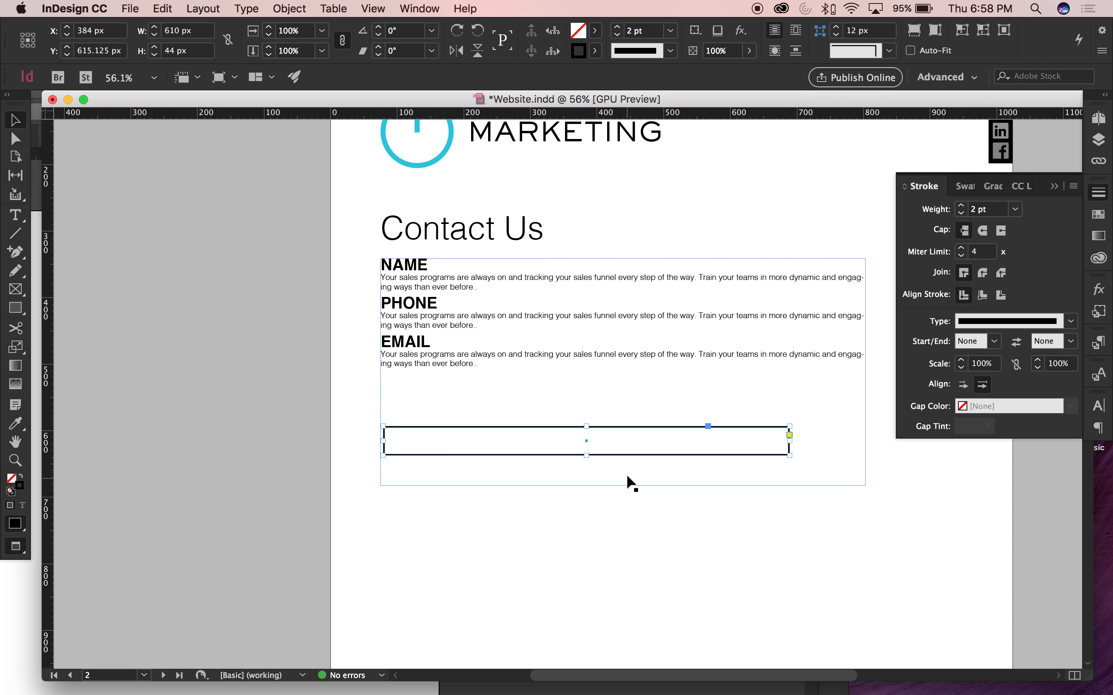
# Fill the outlined rectangle below the EMAIL paragraph with [Paper], then delete the rectangle
pyautogui.click(540, 479)
pyautogui.click(540, 476)
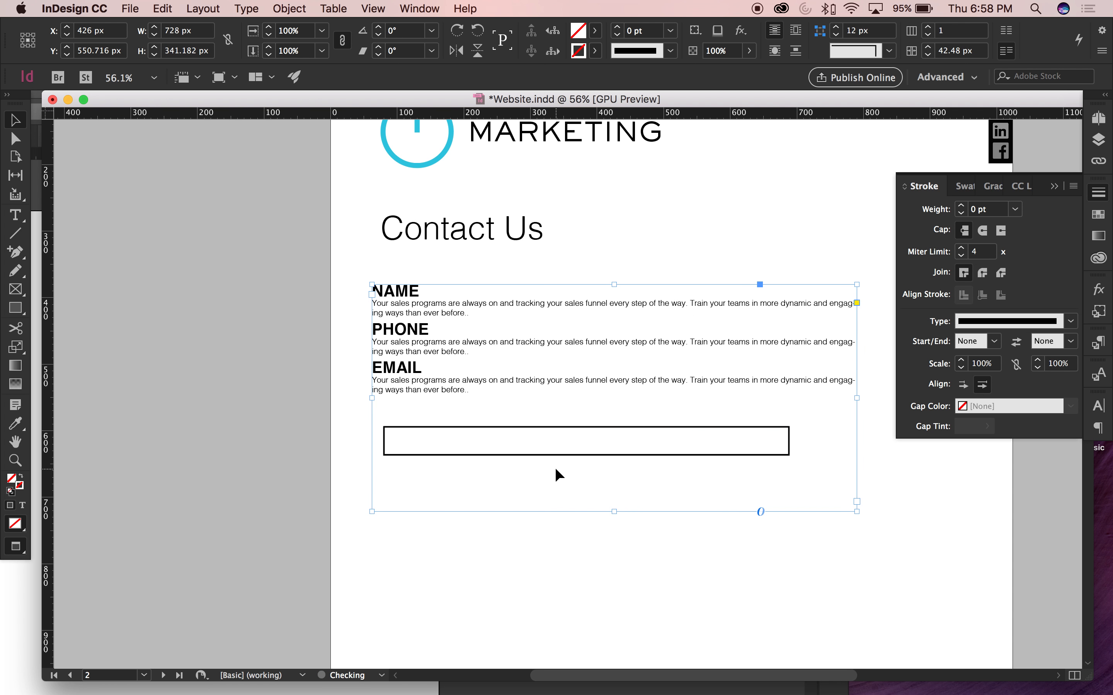
pyautogui.click(429, 427)
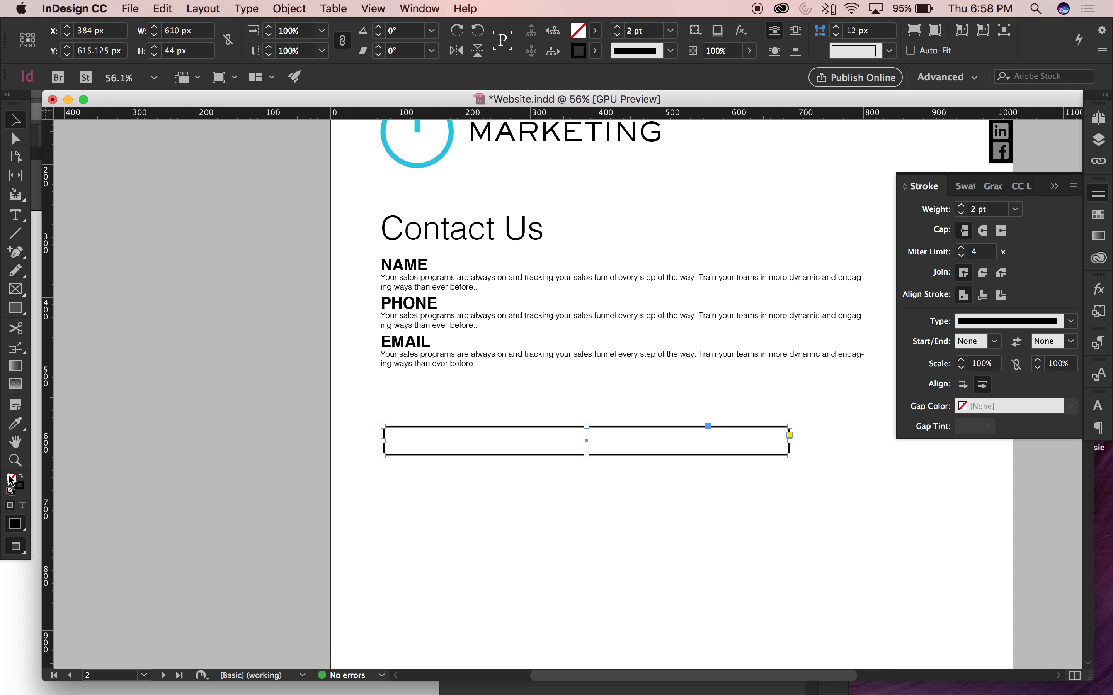
pyautogui.click(1098, 214)
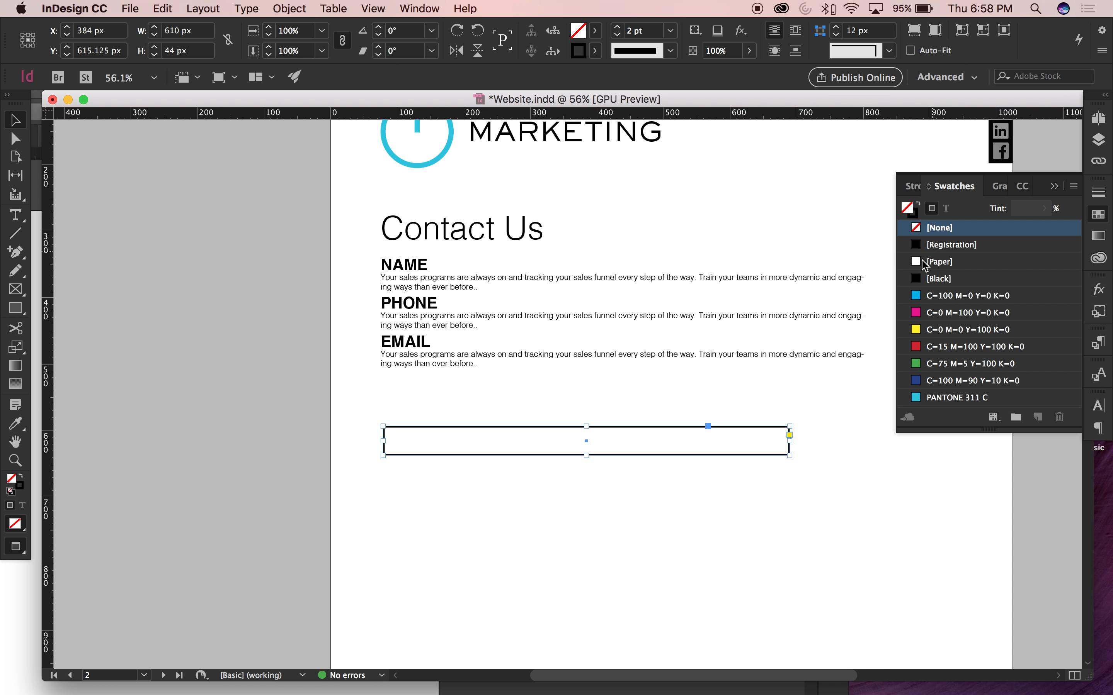
pyautogui.click(941, 261)
pyautogui.click(298, 472)
pyautogui.click(456, 447)
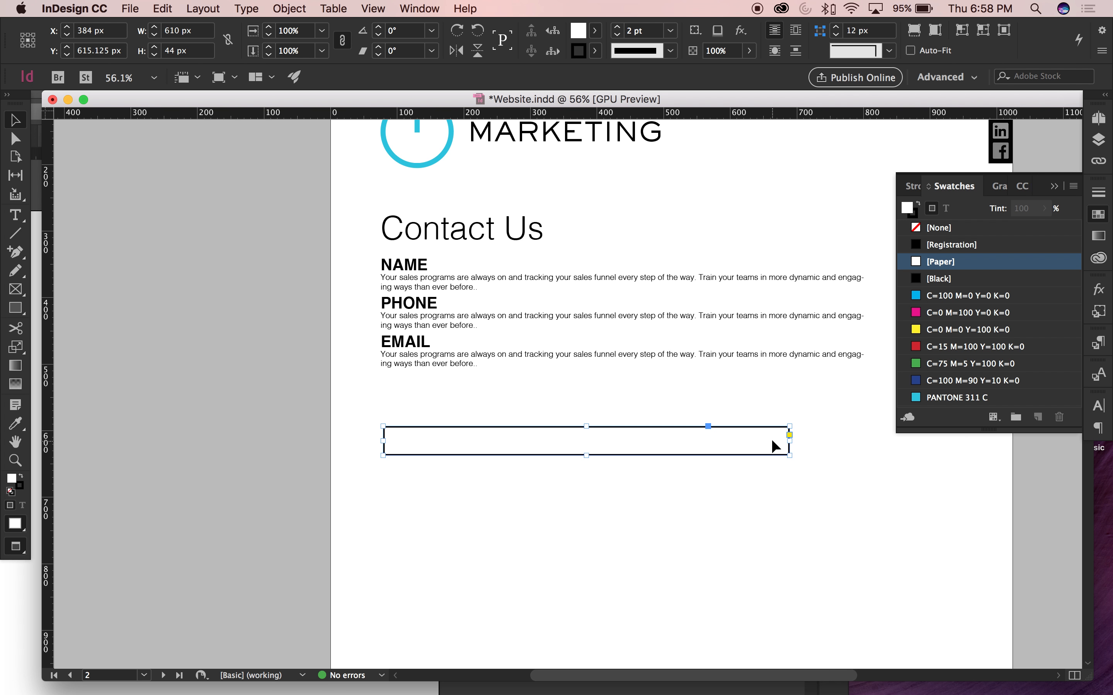
pyautogui.press('Delete')
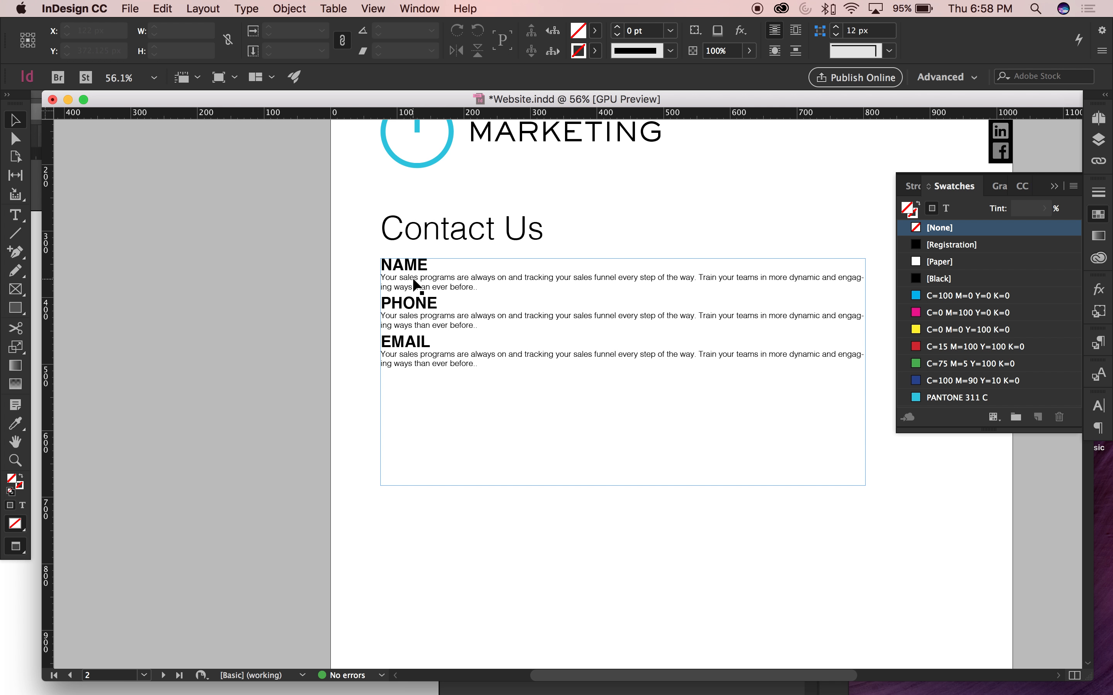
# Widen the NAME, PHONE and EMAIL text frame on its right side to about 859 px
pyautogui.hscroll(-3, 846, 425)
pyautogui.scroll(1, 846, 425)
pyautogui.click(747, 399)
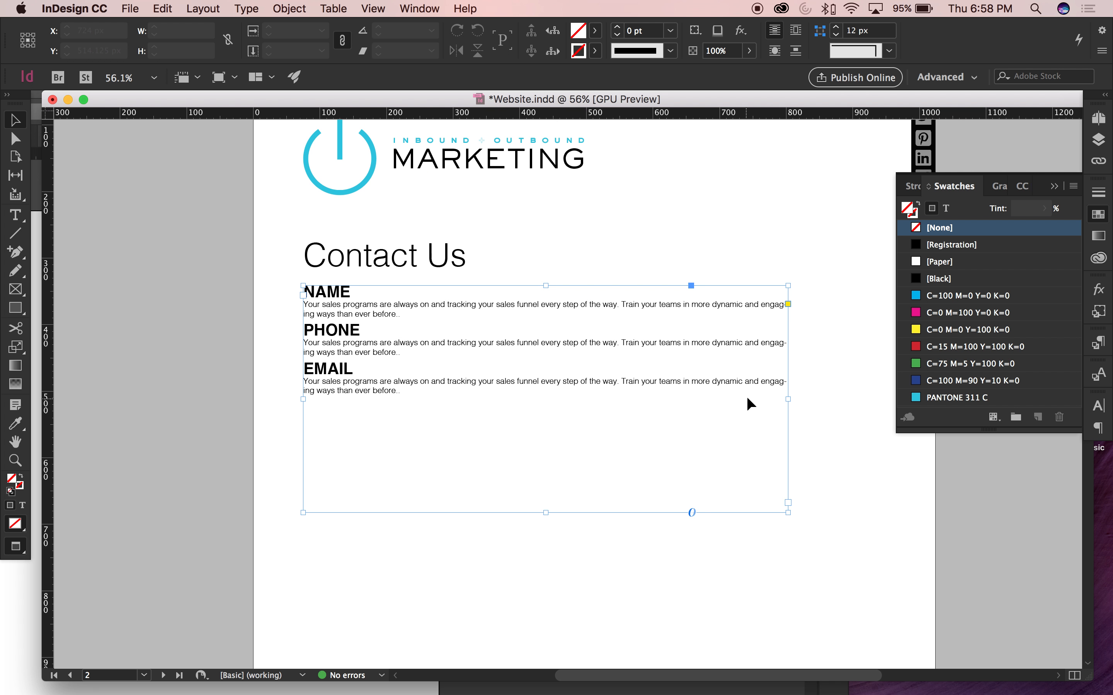
pyautogui.moveTo(789, 399); pyautogui.dragTo(869, 399)
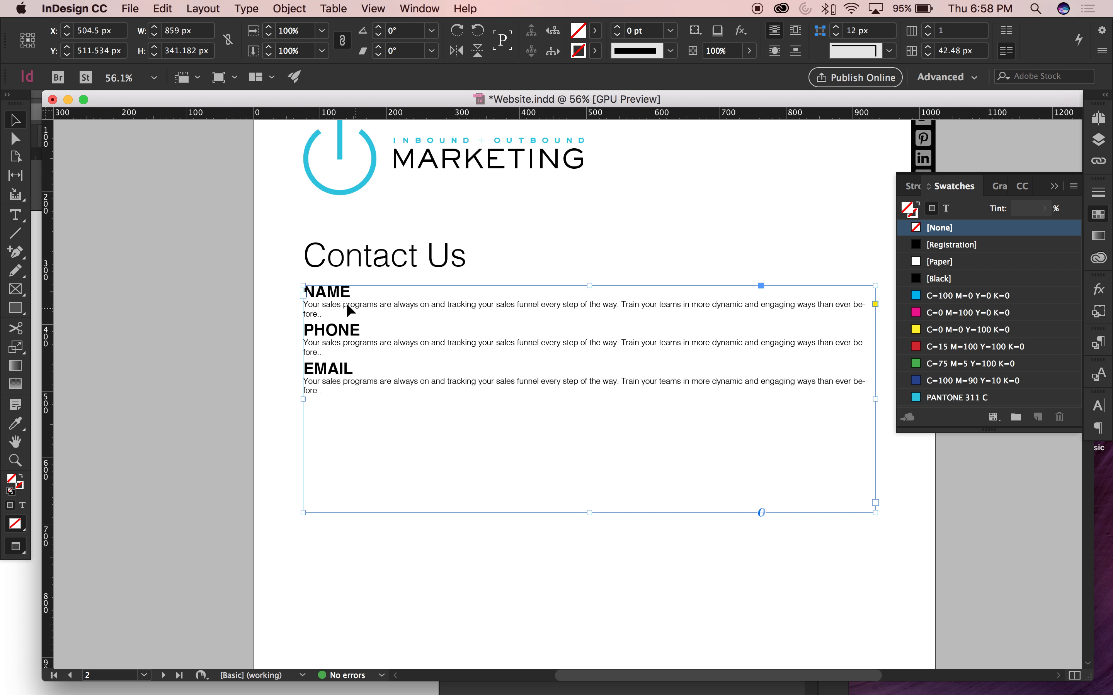
# Replace the paragraph under NAME with the cut outlined rectangle, pasted inline in the text
pyautogui.doubleClick(322, 314)
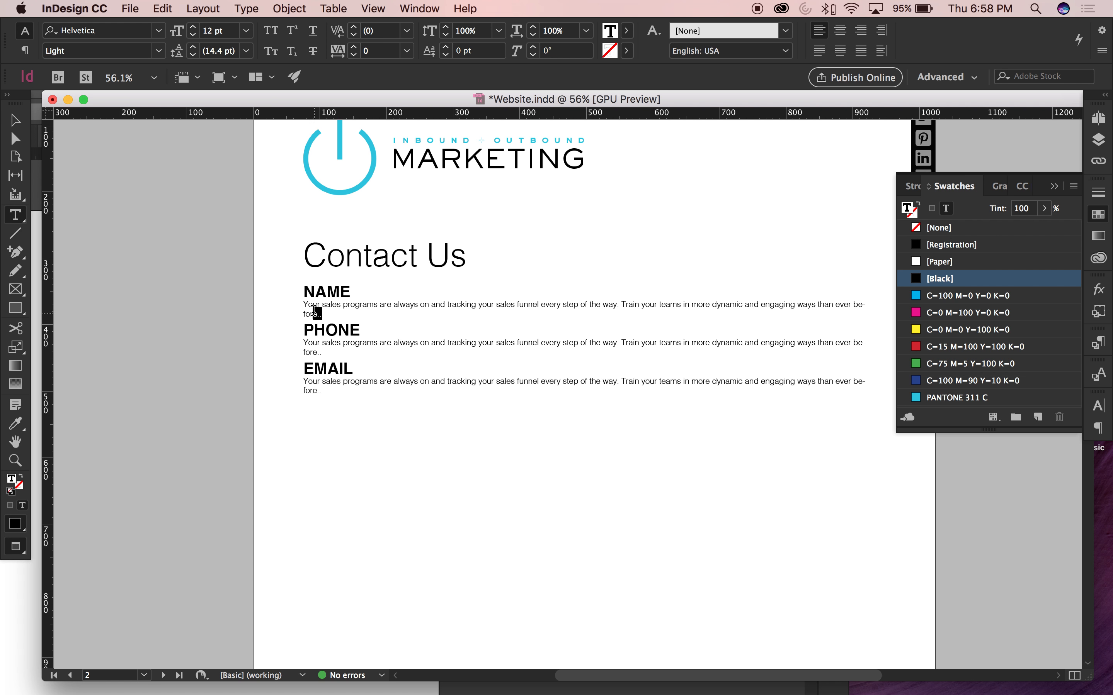
pyautogui.moveTo(315, 311); pyautogui.dragTo(307, 304)
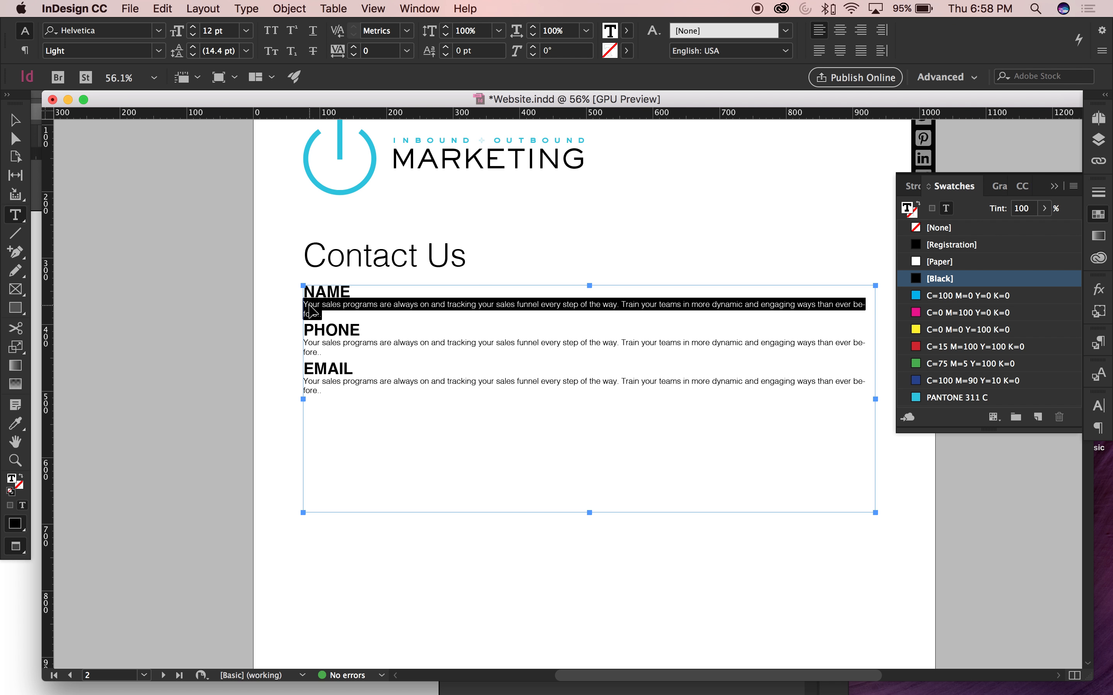
pyautogui.press('super+v')
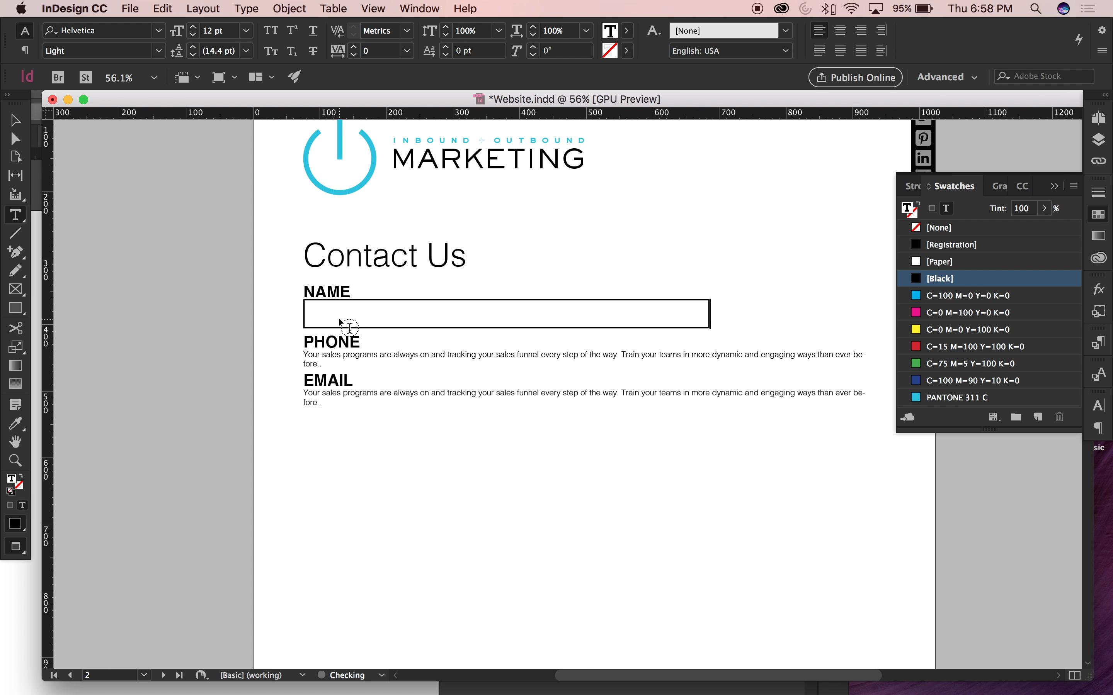
pyautogui.click(17, 123)
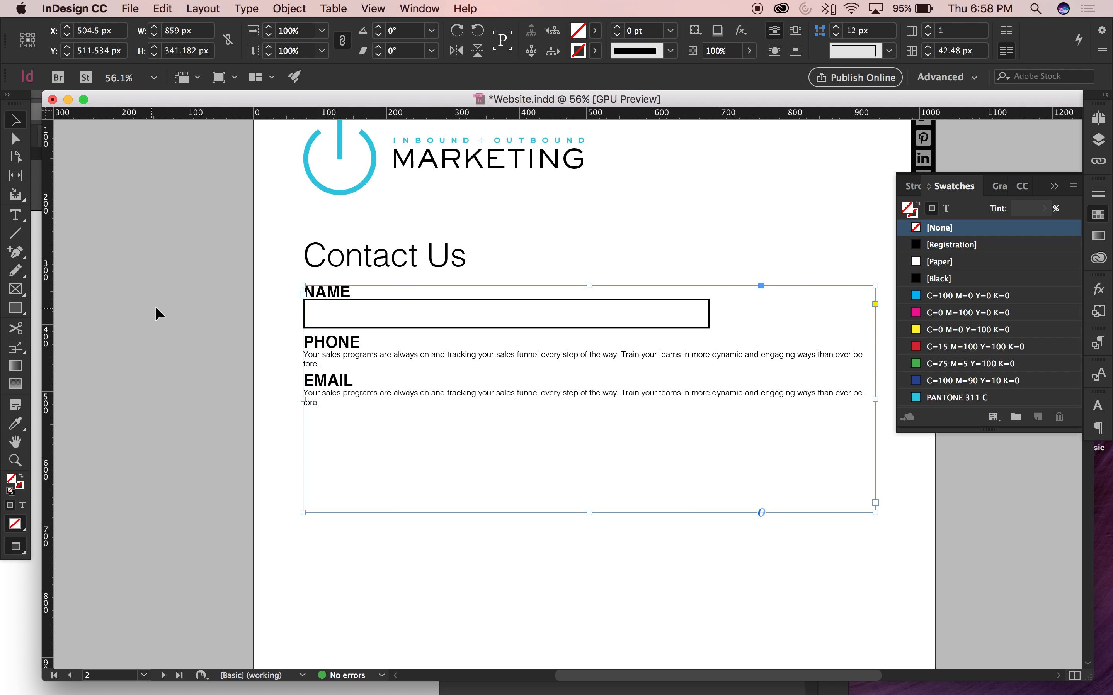
# Examine with frame edges shown how the outlined box sits inline within the form's text frame
pyautogui.click(184, 310)
pyautogui.press('w')
pyautogui.doubleClick(747, 339)
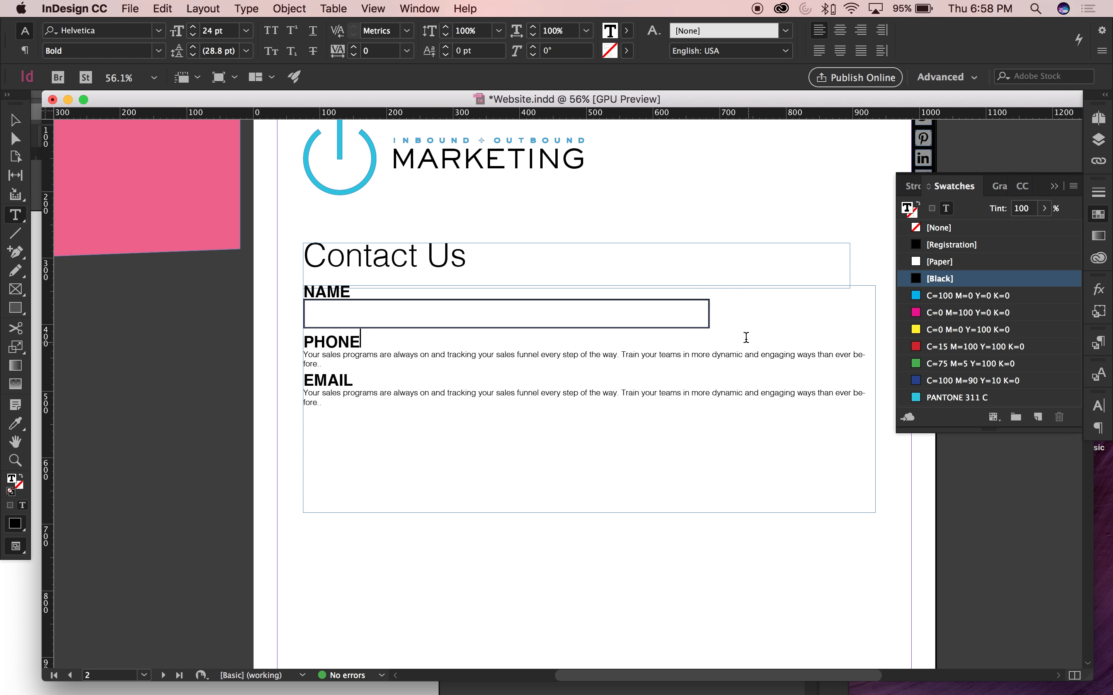
pyautogui.click(447, 308)
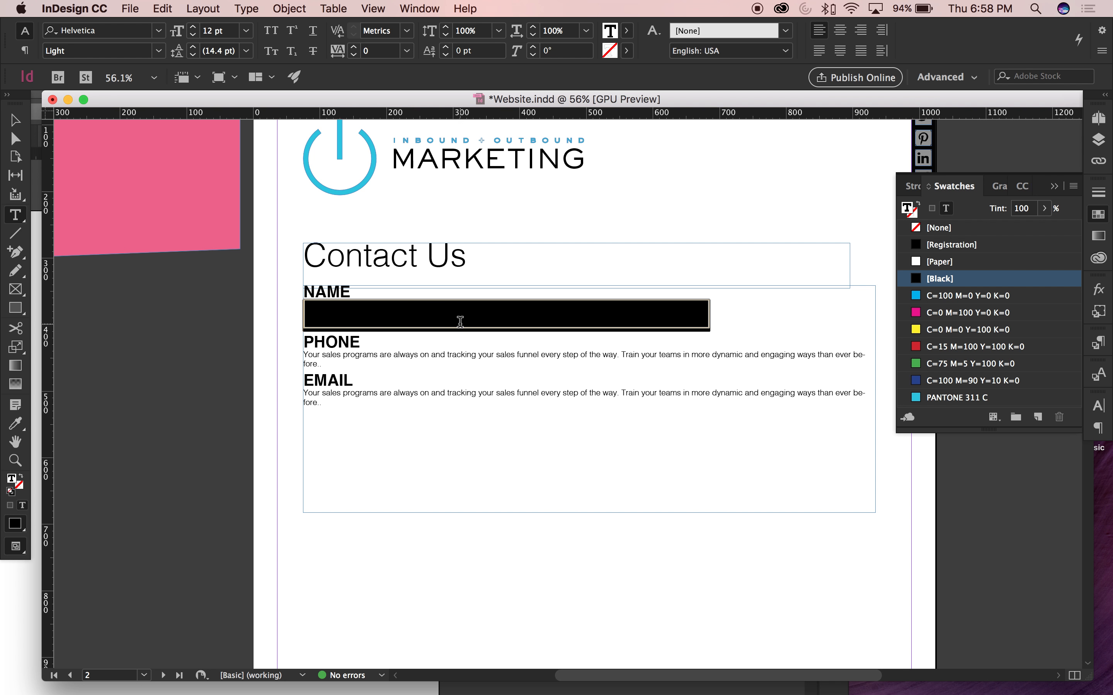
pyautogui.click(307, 360)
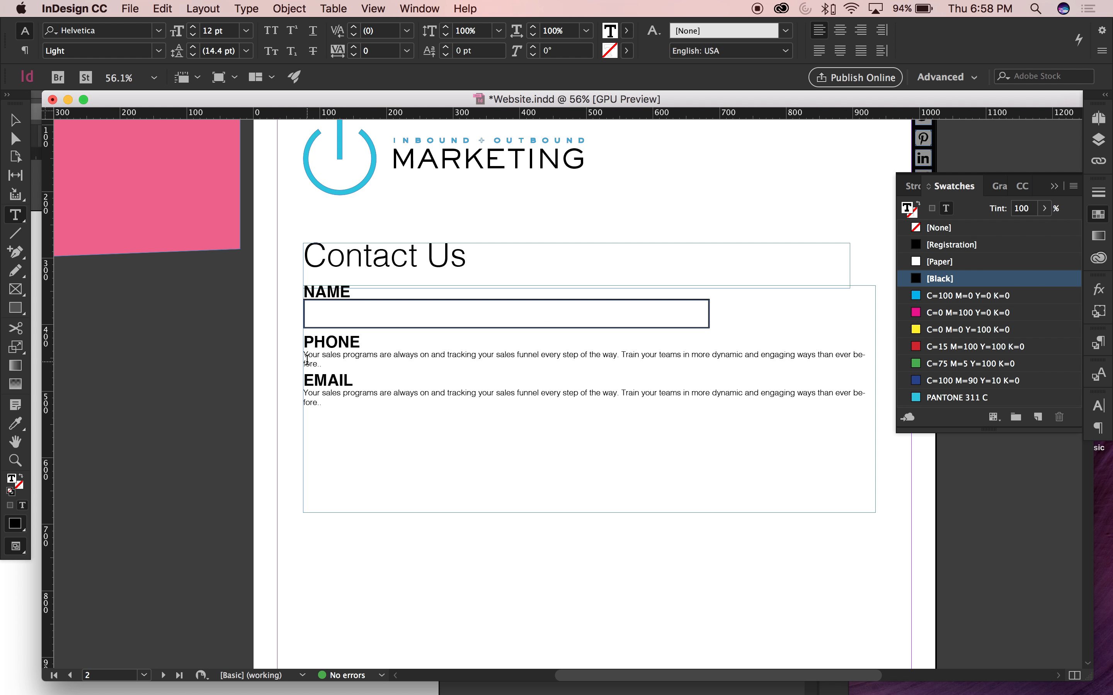
pyautogui.tripleClick(312, 362)
pyautogui.press('Escape')
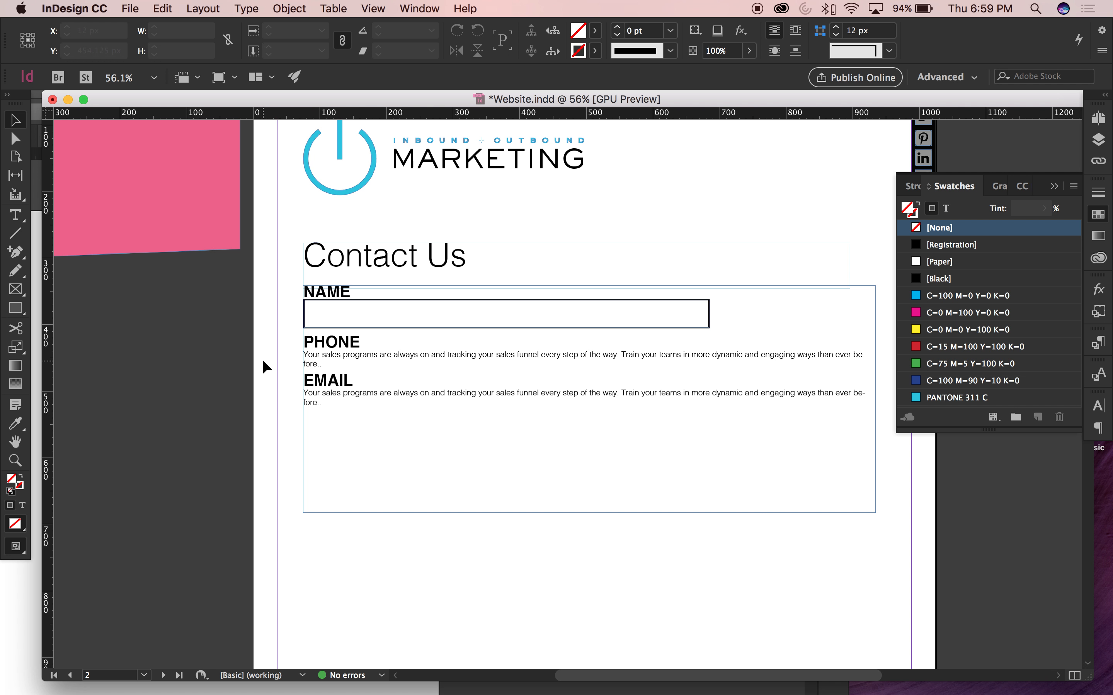
pyautogui.press('w')
# Duplicate the form text frame directly below the original and shorten the original frame to about 221 px high
pyautogui.moveTo(379, 353); pyautogui.dragTo(385, 573)
pyautogui.moveTo(526, 517); pyautogui.dragTo(590, 298)
pyautogui.click(583, 349)
pyautogui.moveTo(569, 373); pyautogui.dragTo(536, 232)
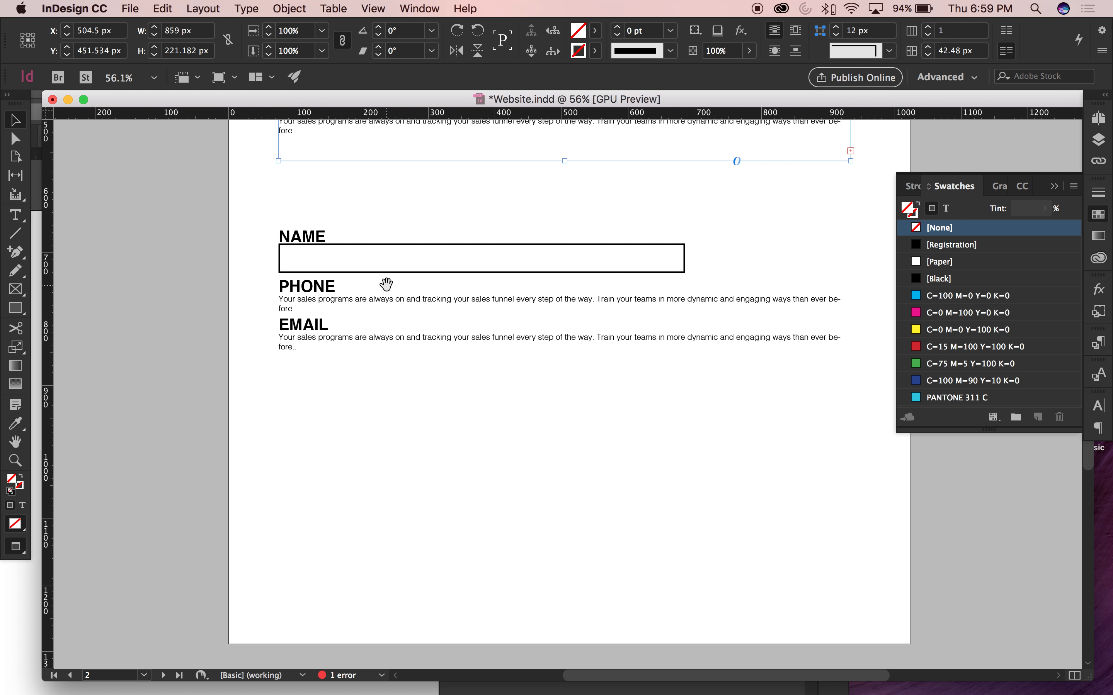
# Delete the paragraph under PHONE in the duplicated form and add two blank lines in its place
pyautogui.moveTo(386, 281); pyautogui.dragTo(387, 356)
pyautogui.doubleClick(329, 372)
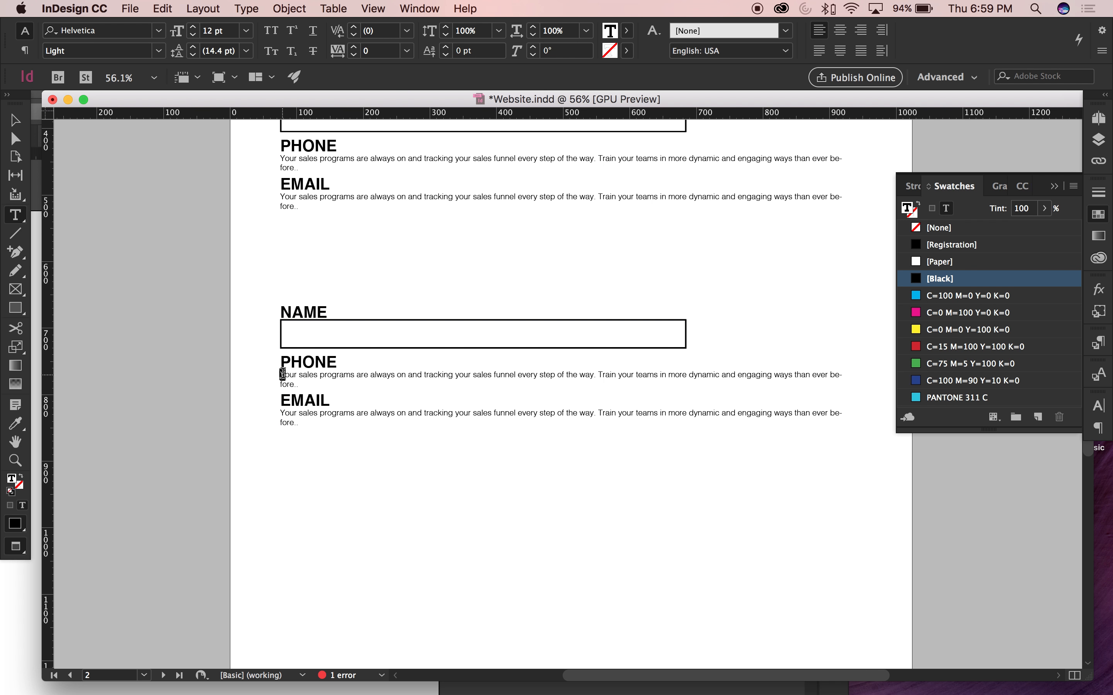
pyautogui.moveTo(283, 374); pyautogui.dragTo(306, 385)
pyautogui.press('BackSpace')
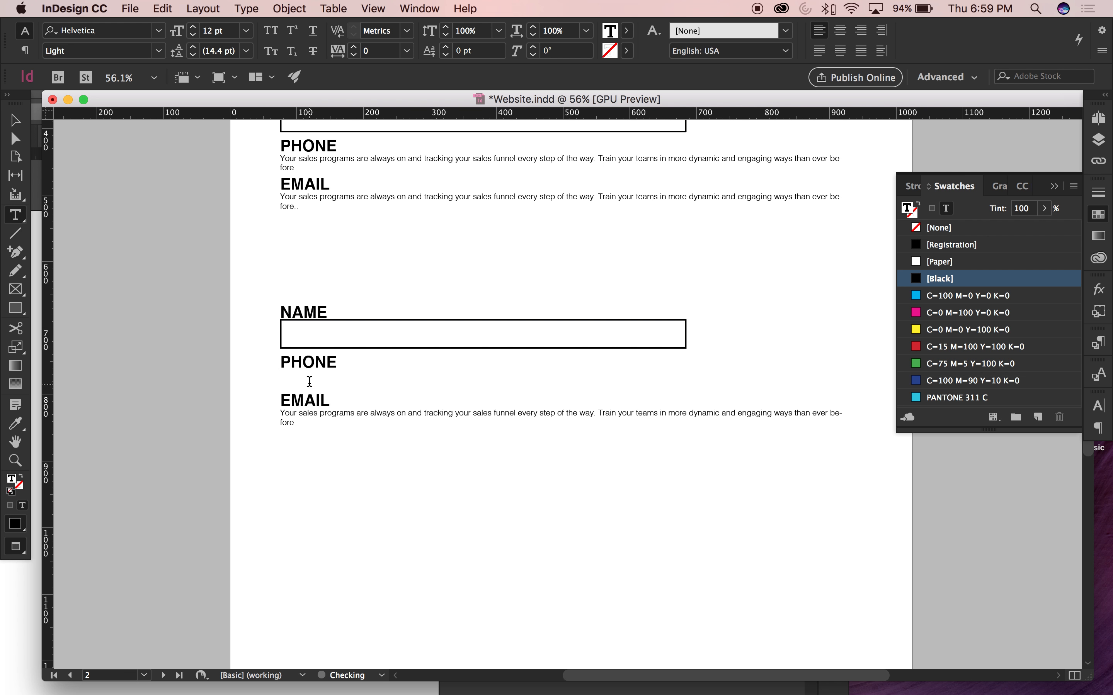
pyautogui.press('Return')
pyautogui.press('Return')
pyautogui.click(15, 119)
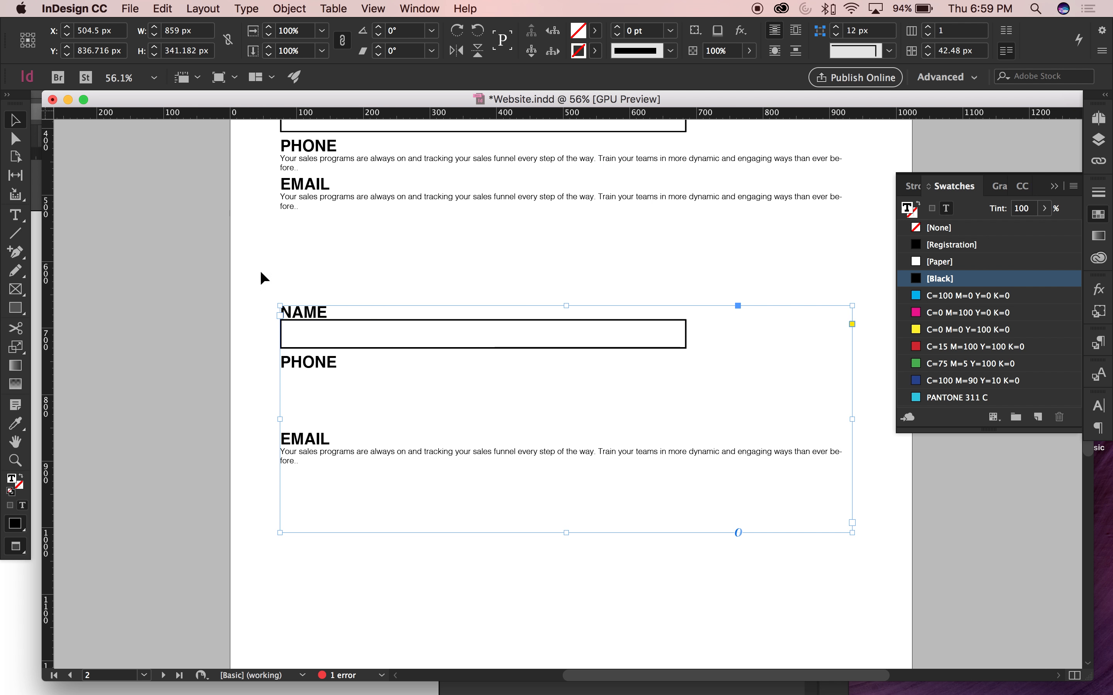
# Paste the 610 by 44 px outlined box as a standalone object and align it under PHONE in the duplicated form
pyautogui.click(431, 568)
pyautogui.press('cmd+v')
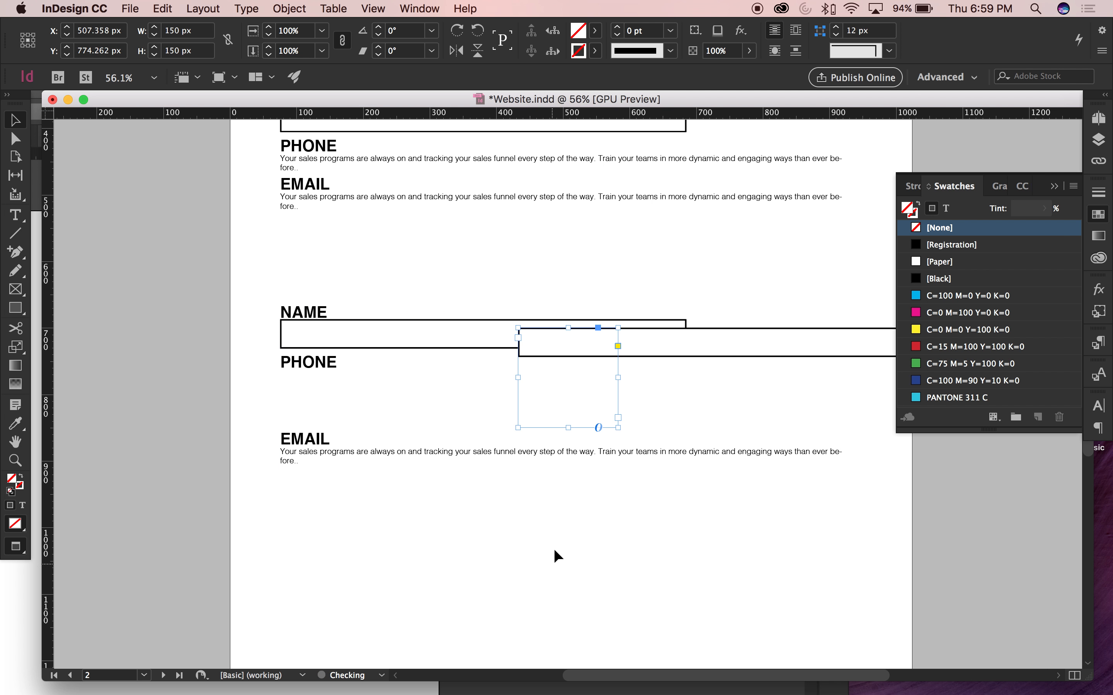
pyautogui.click(733, 345)
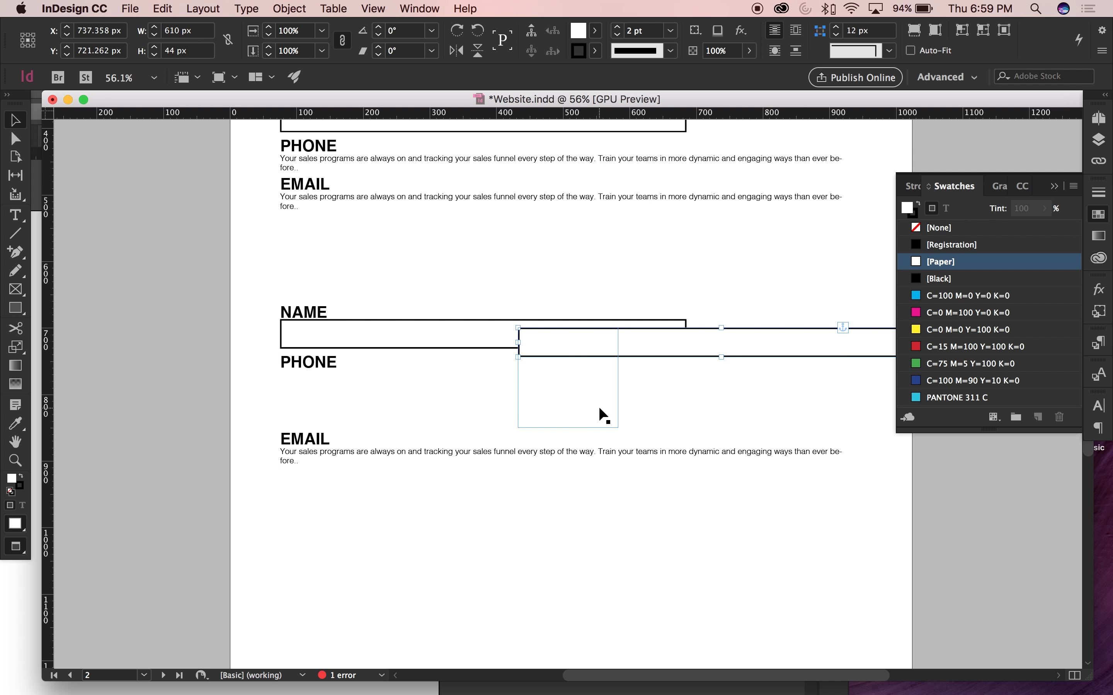
pyautogui.click(594, 512)
pyautogui.click(674, 338)
pyautogui.click(752, 354)
pyautogui.press('Delete')
pyautogui.press('super+v')
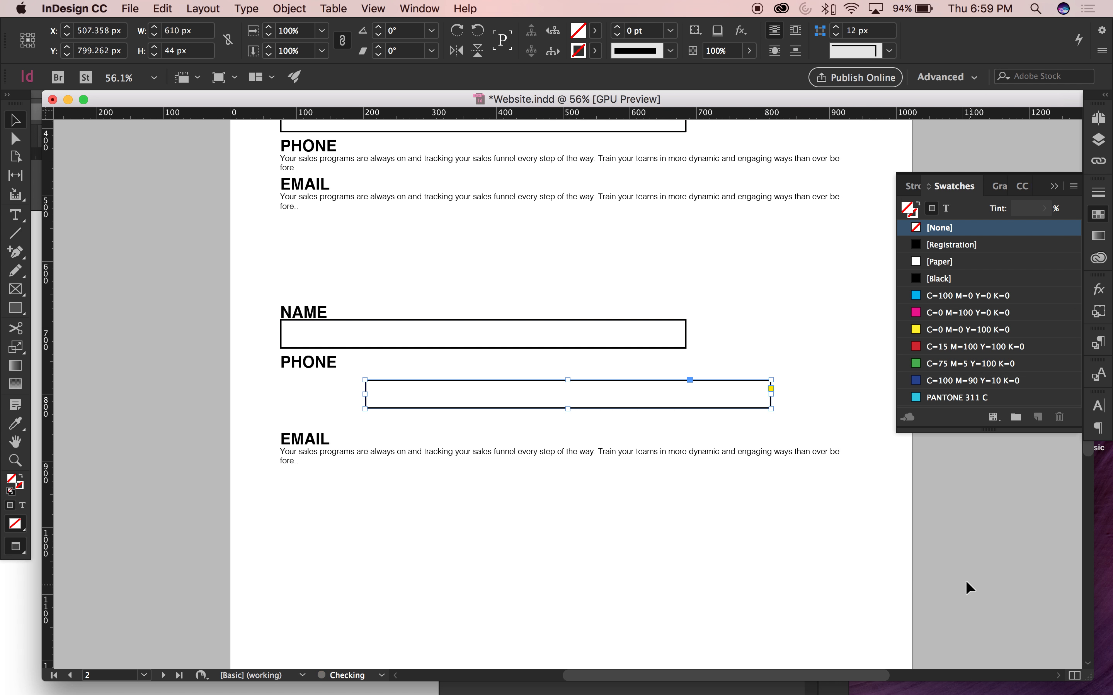
pyautogui.moveTo(577, 396); pyautogui.dragTo(497, 407)
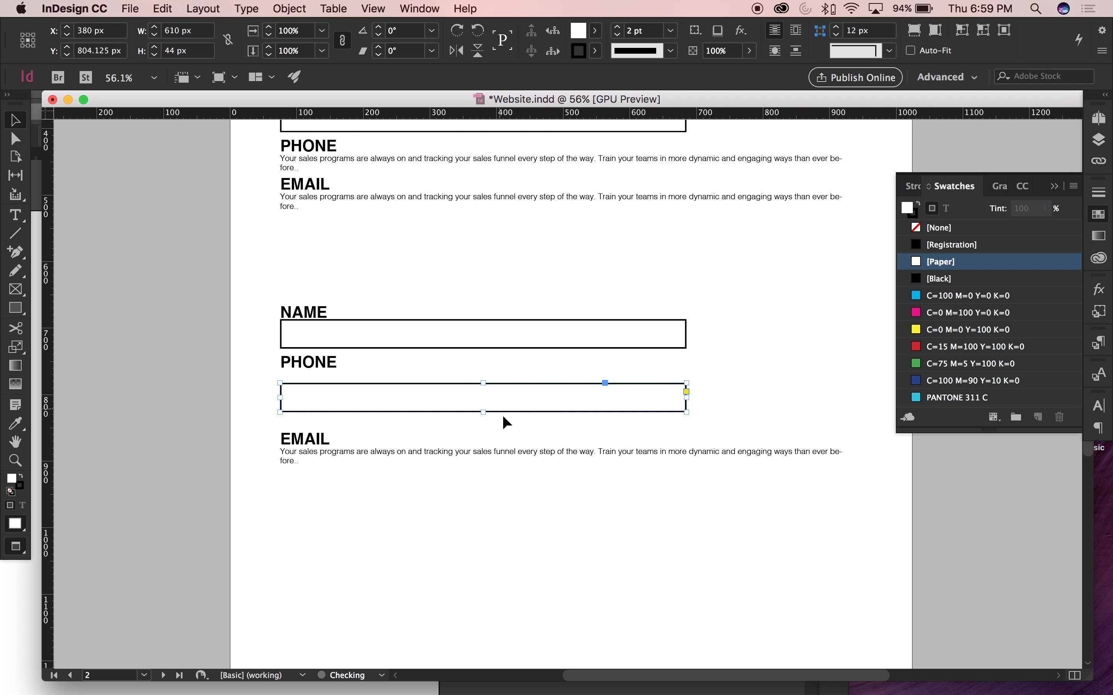
# Duplicate the standalone box below EMAIL in the duplicated form and delete the EMAIL paragraph
pyautogui.scroll(-1, 466, 416)
pyautogui.moveTo(444, 359); pyautogui.dragTo(444, 456)
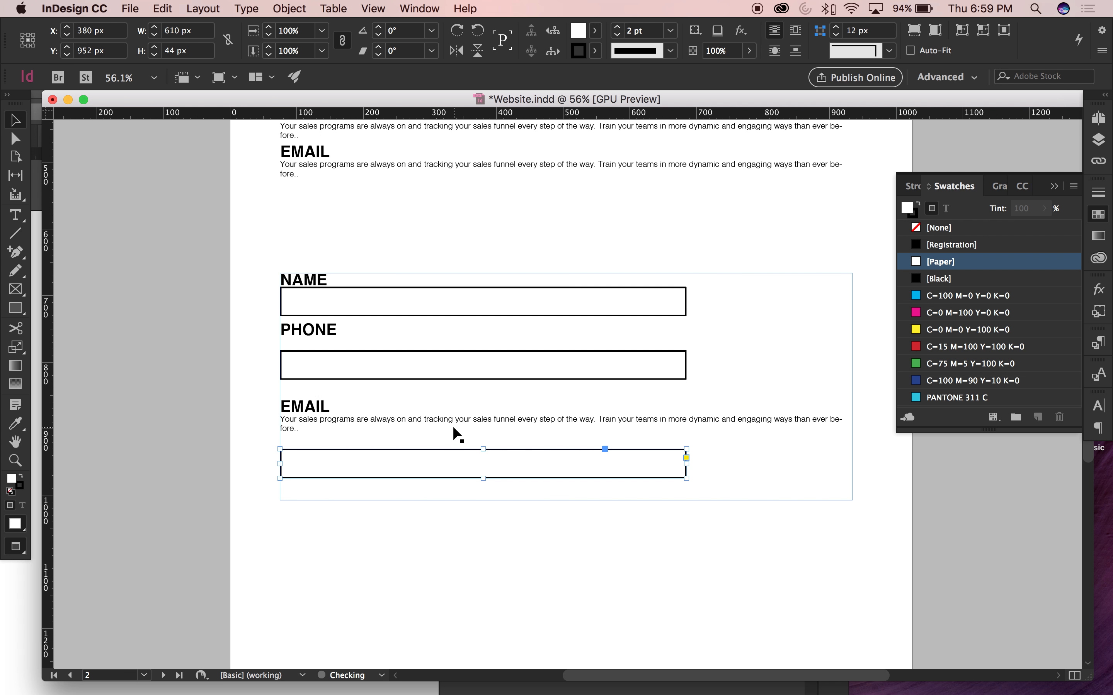
pyautogui.press('t')
pyautogui.moveTo(300, 429); pyautogui.dragTo(271, 420)
pyautogui.press('BackSpace')
# Move the lowest box up closer to the EMAIL heading in the duplicated form
pyautogui.click(15, 120)
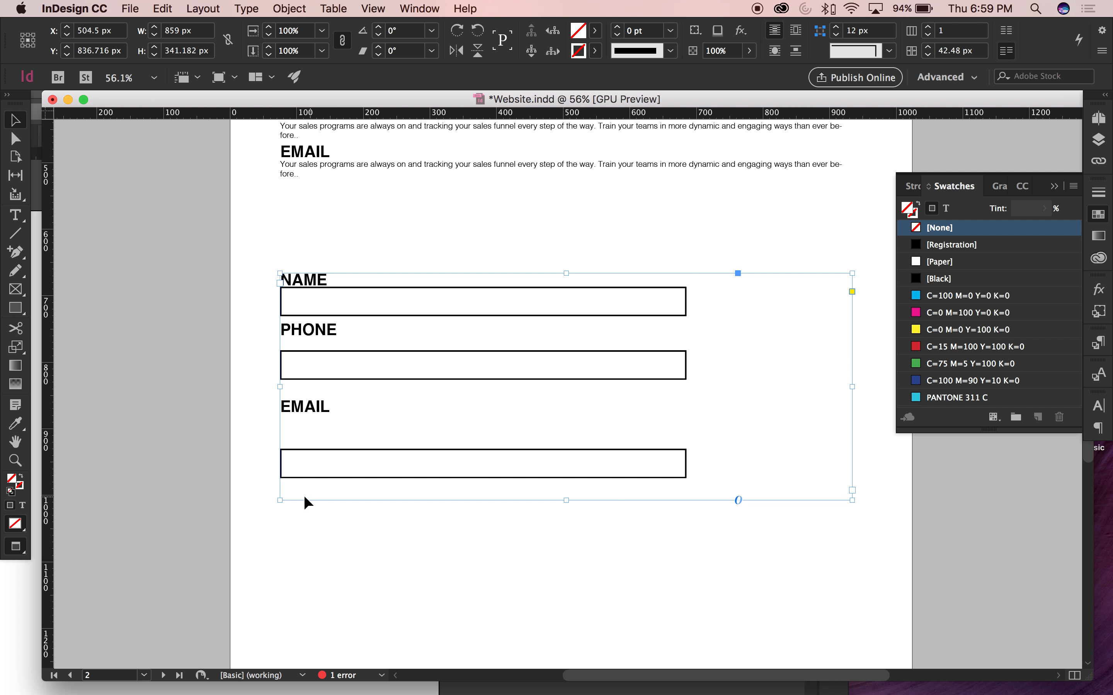
pyautogui.click(333, 473)
pyautogui.moveTo(336, 473); pyautogui.dragTo(338, 455)
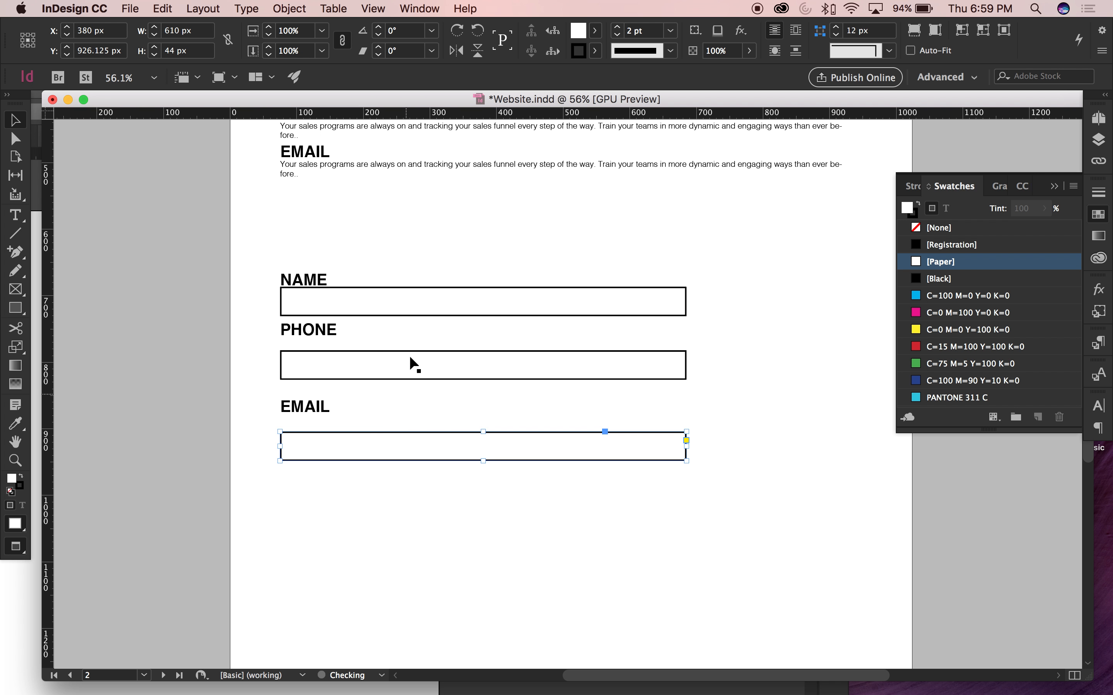
# Delete the duplicated form frame together with its standalone boxes
pyautogui.scroll(3, 418, 370)
pyautogui.moveTo(281, 339); pyautogui.dragTo(579, 594)
pyautogui.press('BackSpace')
# Replace the paragraph under PHONE with an inline copy of the outlined box
pyautogui.click(330, 201)
pyautogui.doubleClick(330, 201)
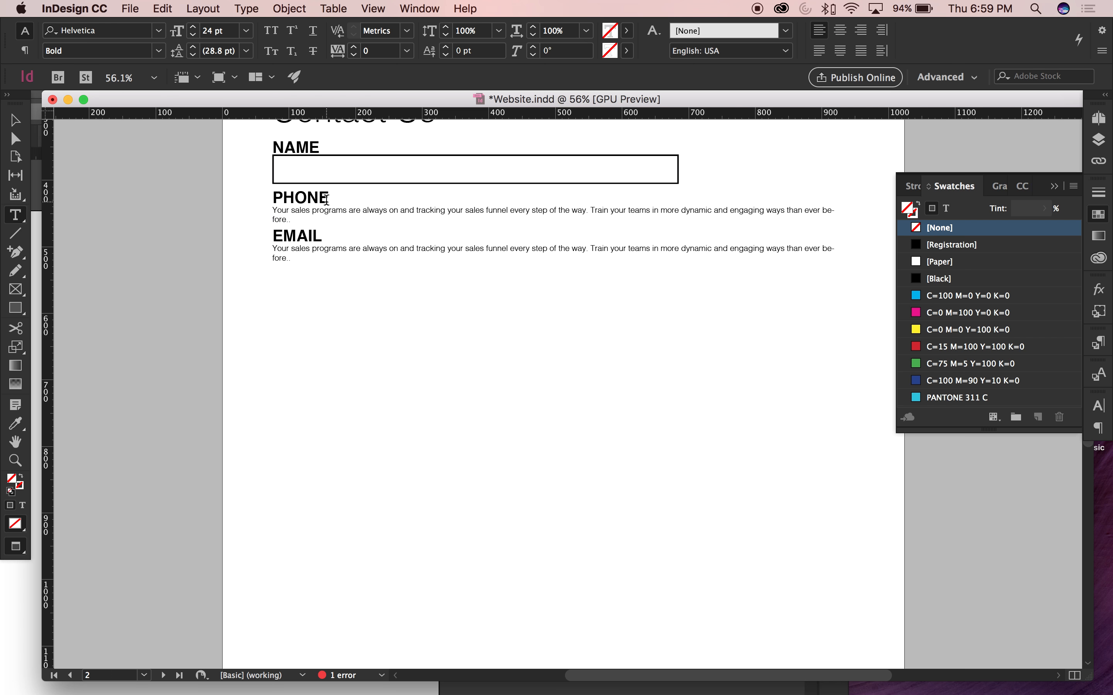
pyautogui.moveTo(292, 220); pyautogui.dragTo(268, 210)
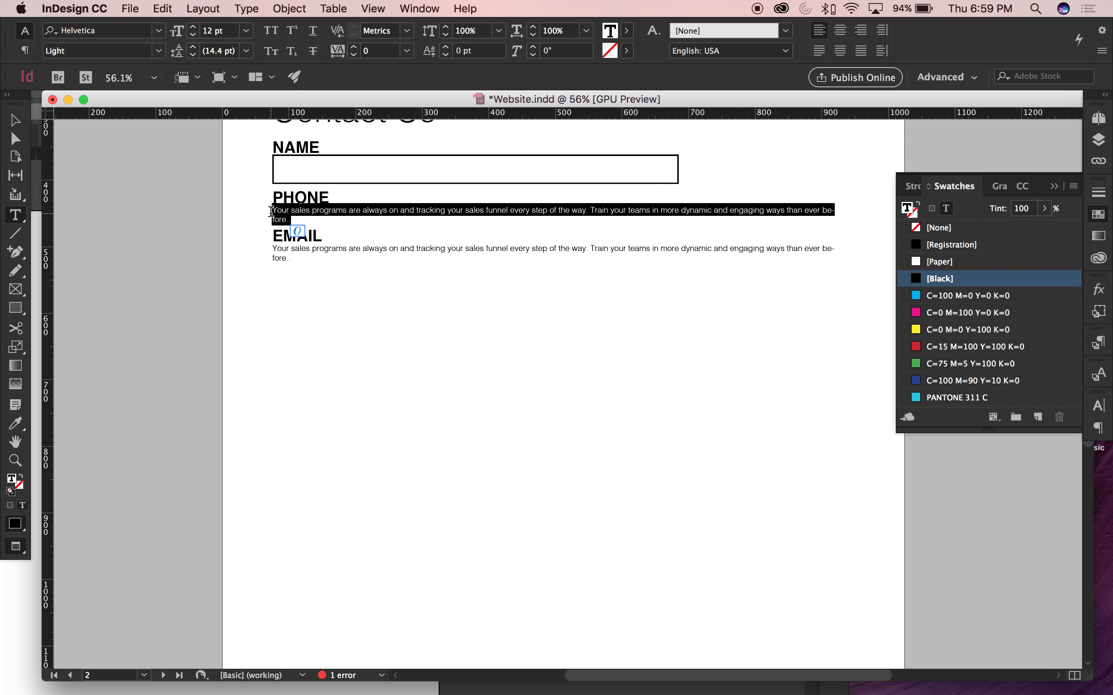
pyautogui.press('super+v')
pyautogui.click(12, 119)
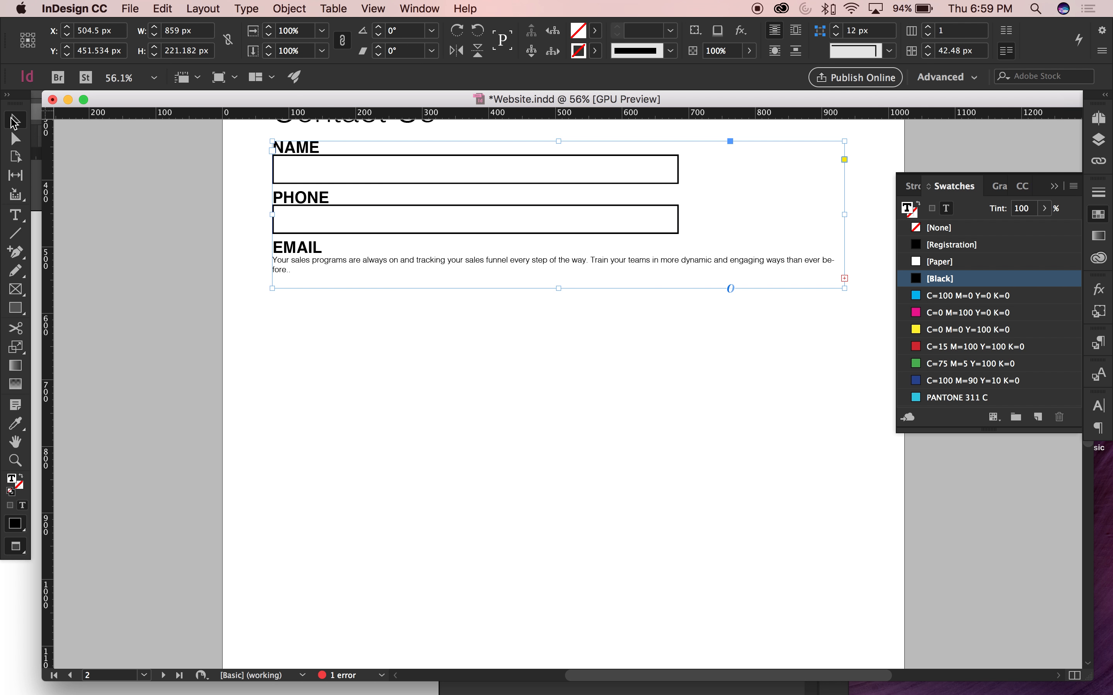
# Replace the paragraph under EMAIL with an inline copy of the outlined box
pyautogui.doubleClick(299, 268)
pyautogui.moveTo(303, 270); pyautogui.dragTo(273, 261)
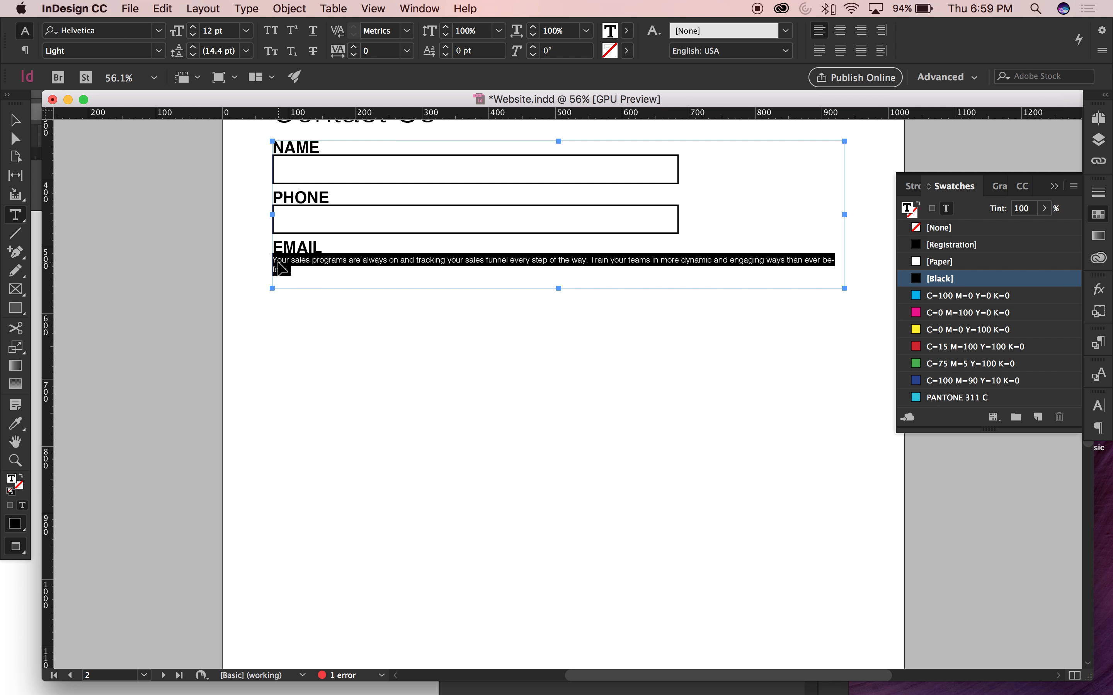
pyautogui.press('super+v')
pyautogui.click(15, 120)
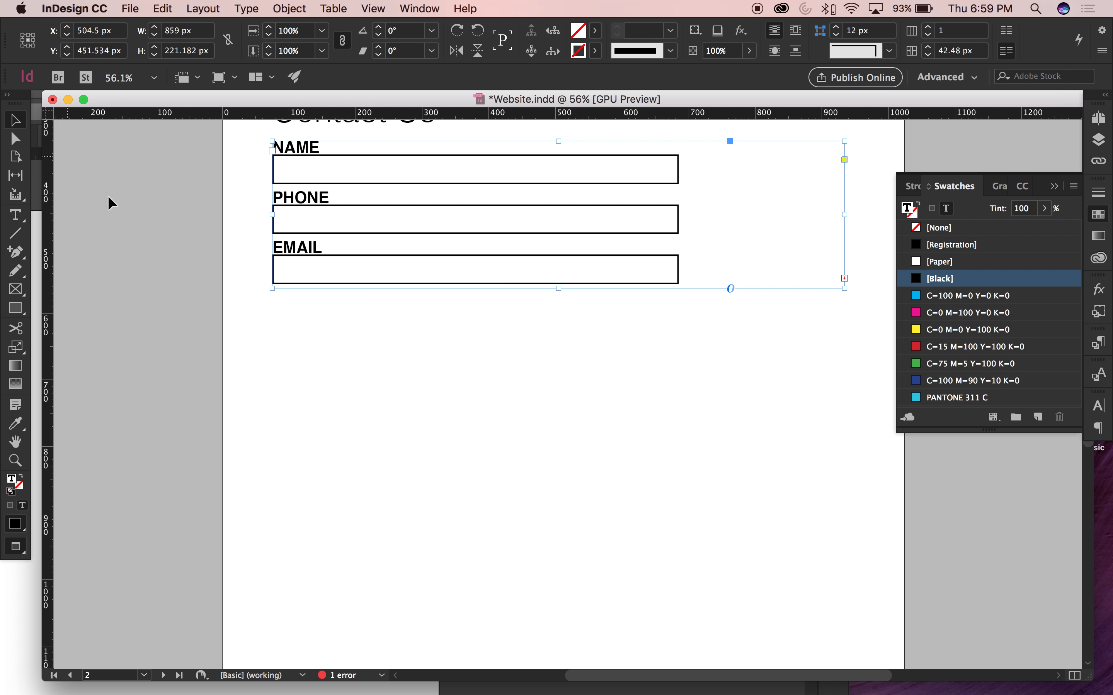
# Extend the form text frame downward to about 345 px high
pyautogui.click(215, 279)
pyautogui.moveTo(215, 279); pyautogui.dragTo(211, 391)
pyautogui.click(290, 261)
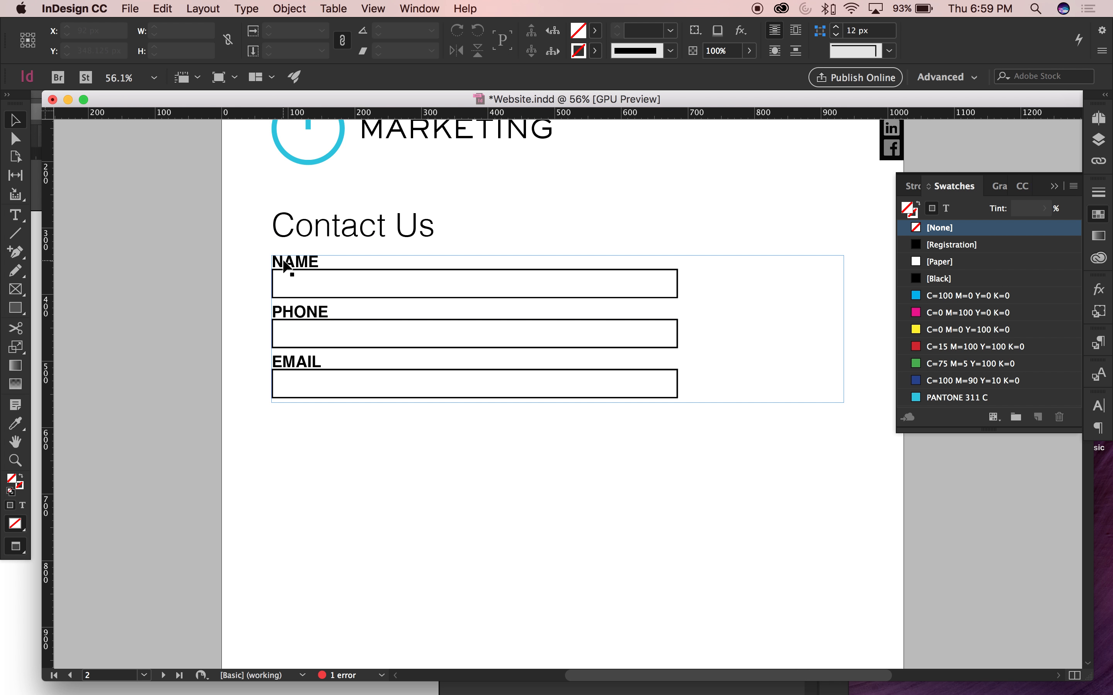
pyautogui.click(317, 278)
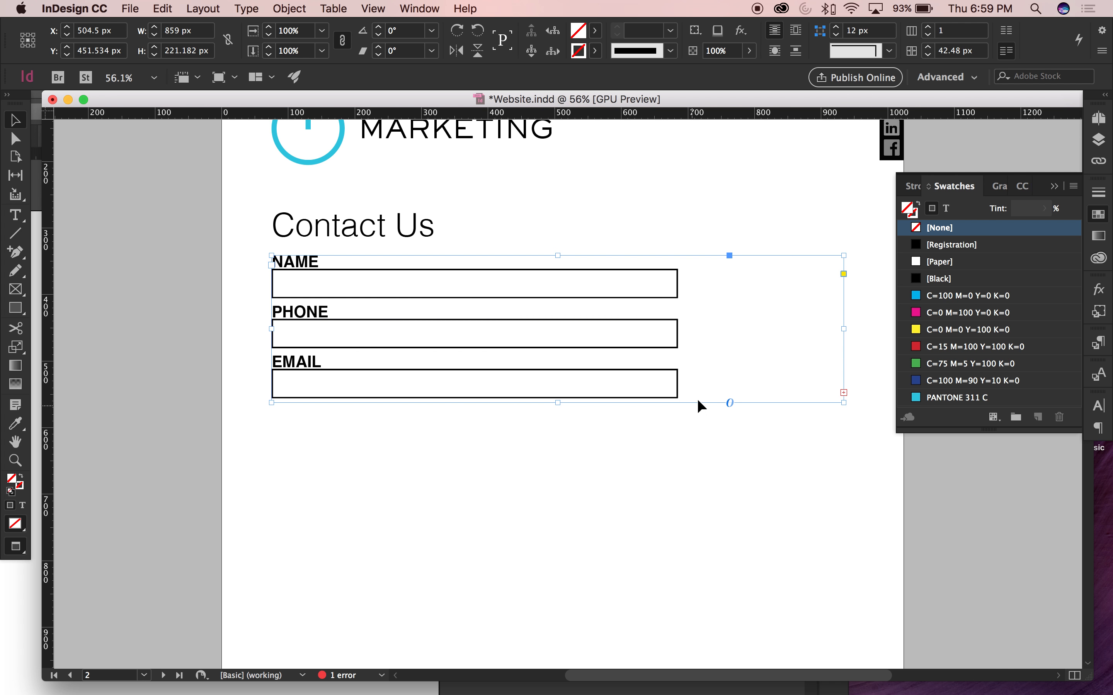
pyautogui.moveTo(556, 403); pyautogui.dragTo(557, 484)
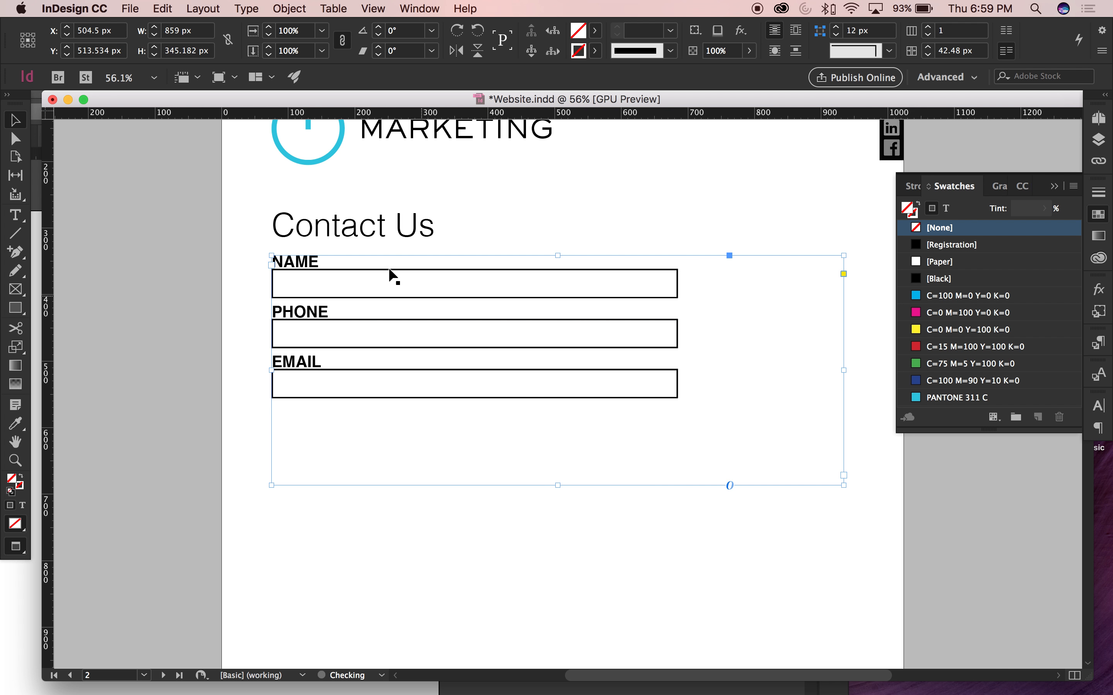
# Set the space after to 13 px for all the form's headings and inline boxes using the paragraph settings
pyautogui.doubleClick(305, 260)
pyautogui.moveTo(275, 258); pyautogui.dragTo(740, 410)
pyautogui.click(432, 5)
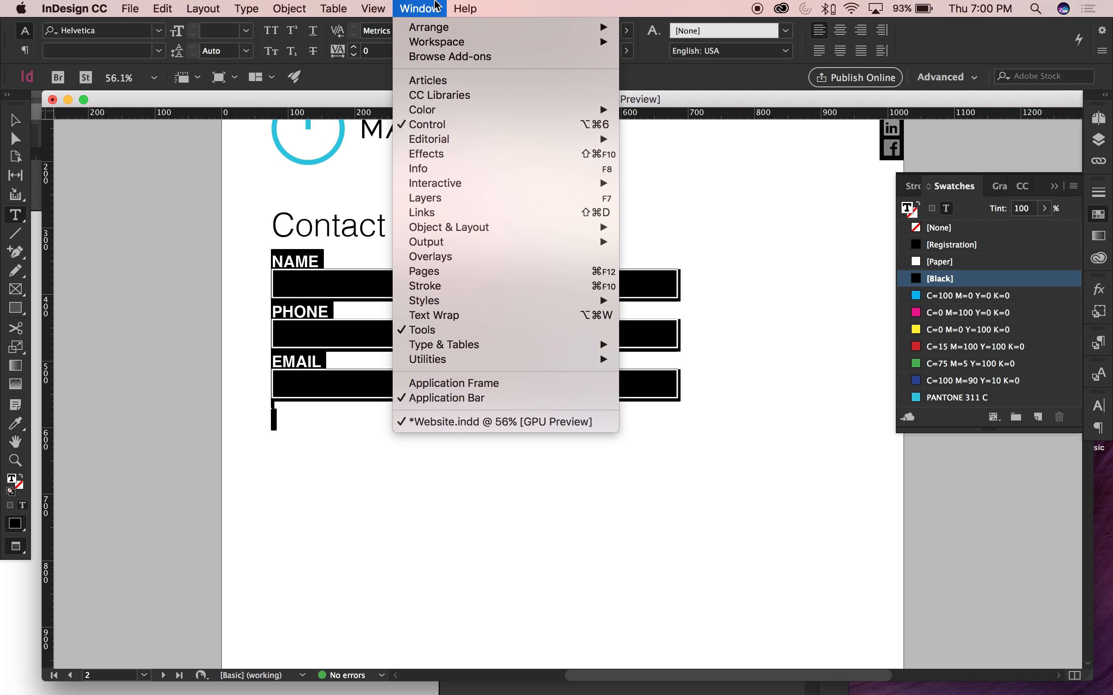
pyautogui.moveTo(516, 350)
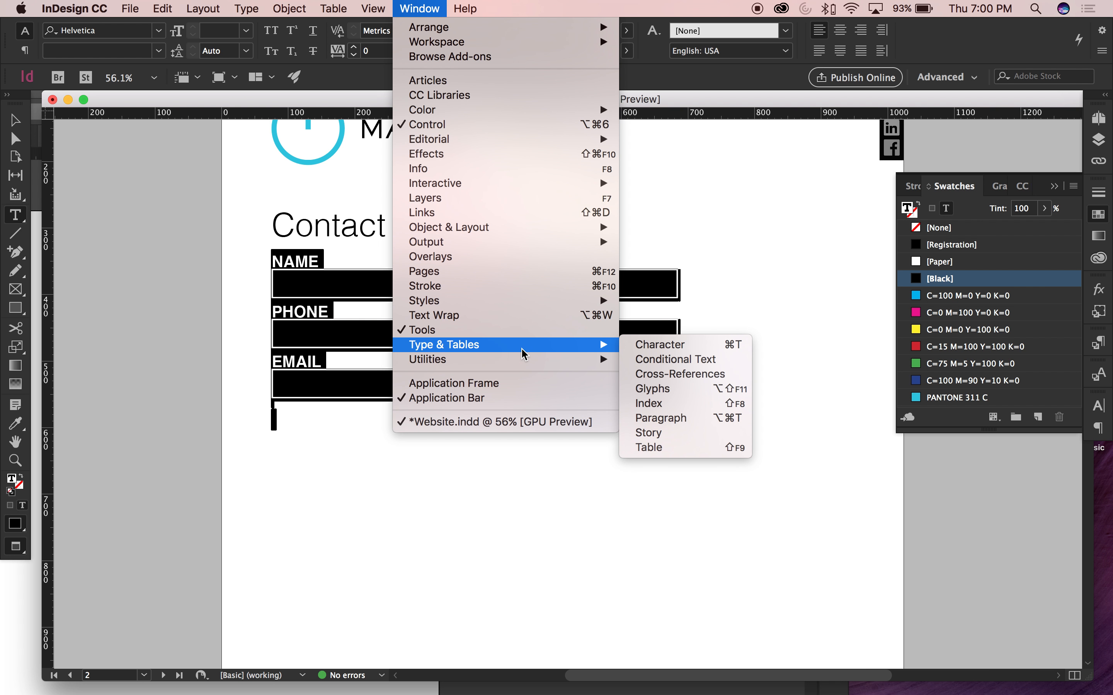
pyautogui.click(660, 418)
pyautogui.moveTo(988, 396); pyautogui.dragTo(800, 220)
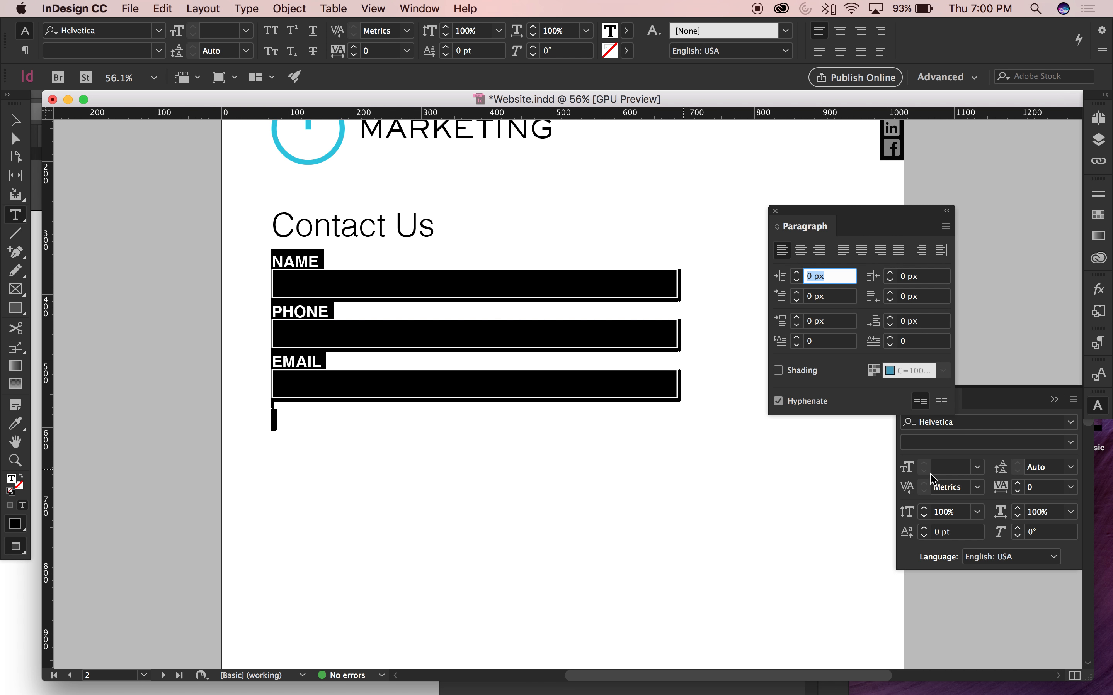
pyautogui.click(891, 317)
pyautogui.click(890, 317)
pyautogui.click(891, 317)
pyautogui.click(890, 317)
pyautogui.click(891, 317)
pyautogui.click(891, 317)
pyautogui.click(890, 317)
pyautogui.click(890, 317)
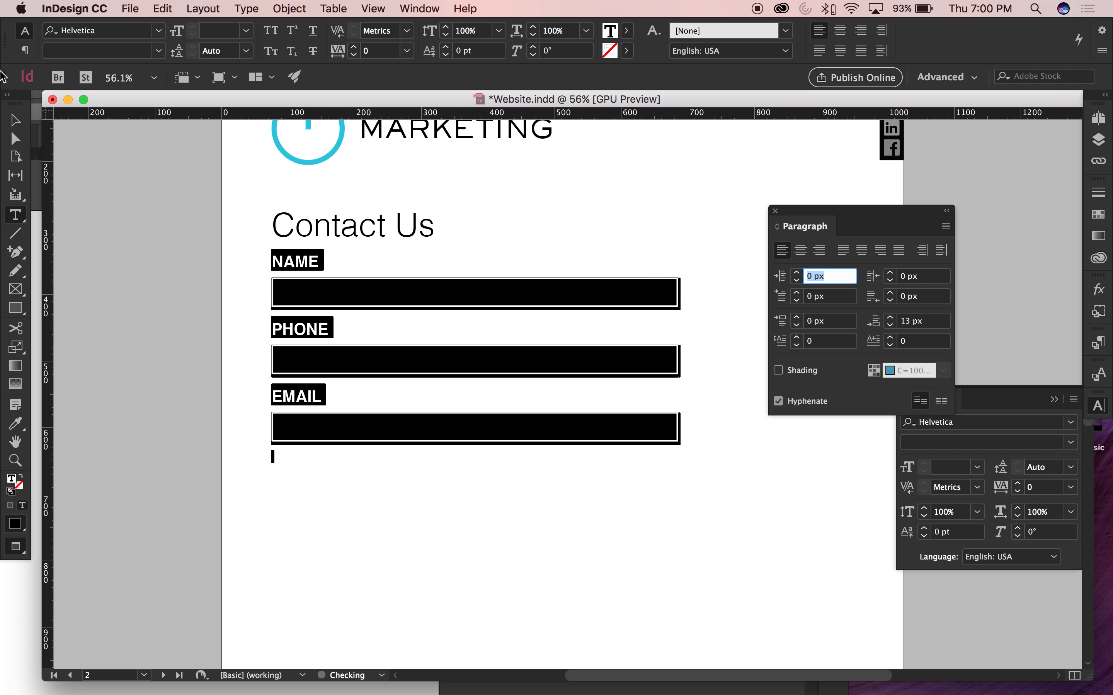
pyautogui.click(16, 120)
# Close the paragraph settings and review the Contact Us page and the home page at 25% zoom
pyautogui.click(131, 159)
pyautogui.press('super+minus')
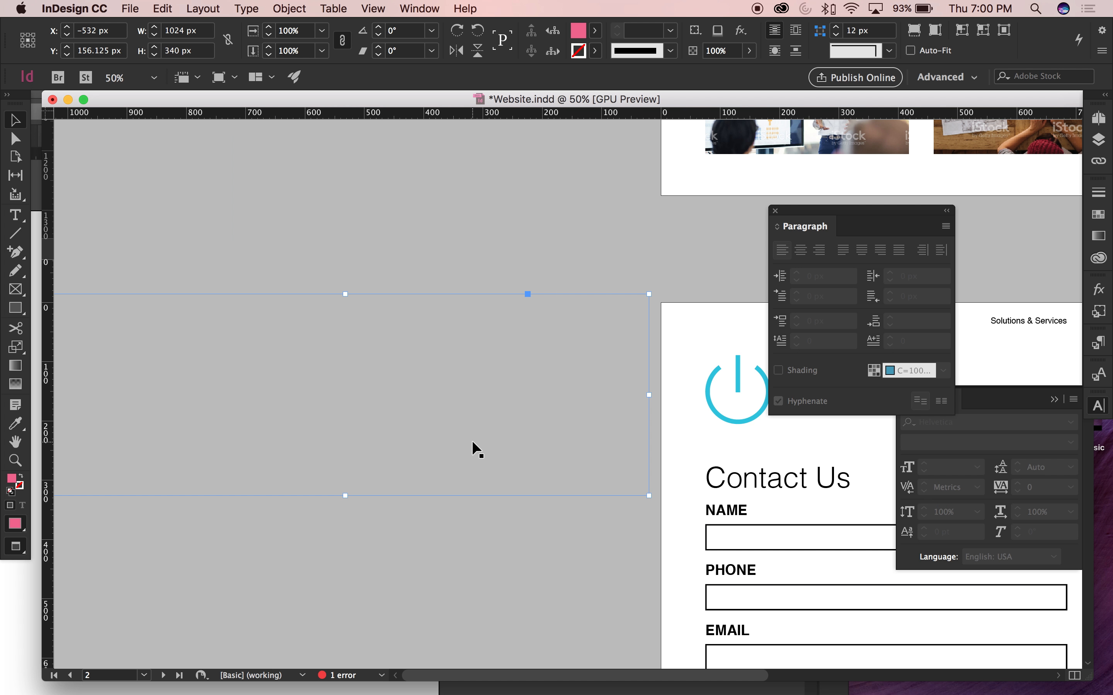
pyautogui.moveTo(533, 490); pyautogui.dragTo(174, 268)
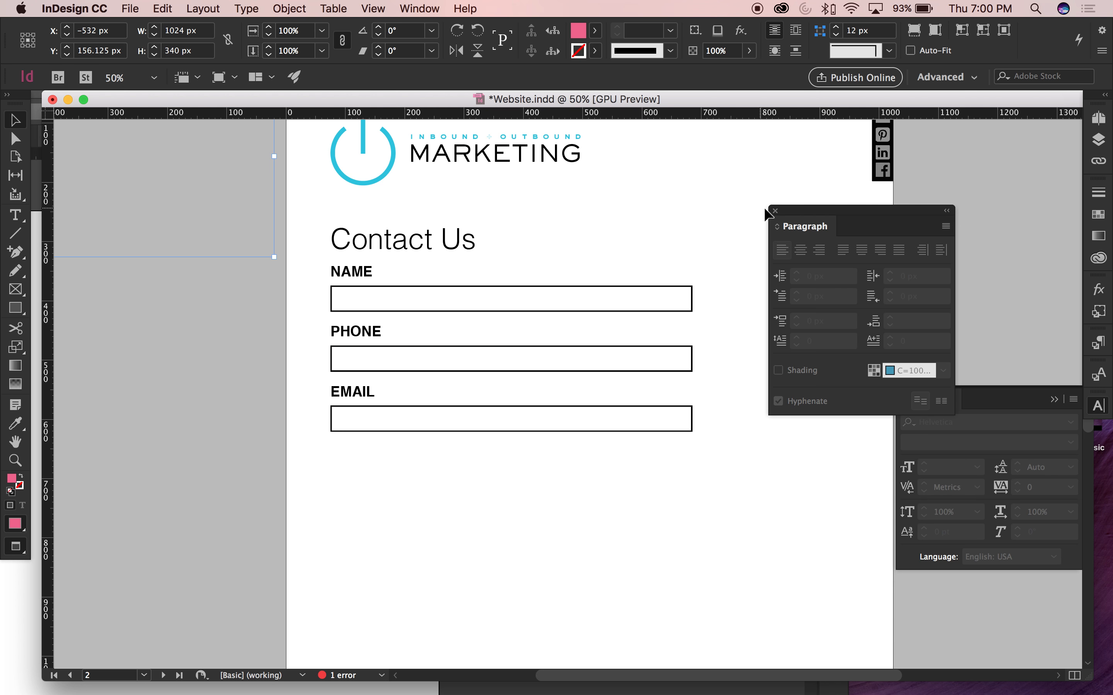
pyautogui.click(957, 244)
pyautogui.press('super+minus')
pyautogui.moveTo(767, 298); pyautogui.dragTo(772, 505)
pyautogui.moveTo(783, 444); pyautogui.dragTo(776, 587)
pyautogui.moveTo(776, 350); pyautogui.dragTo(775, 114)
pyautogui.moveTo(765, 324); pyautogui.dragTo(716, 205)
pyautogui.moveTo(786, 255); pyautogui.dragTo(794, 188)
pyautogui.moveTo(776, 379); pyautogui.dragTo(697, 309)
pyautogui.moveTo(940, 260); pyautogui.dragTo(909, 443)
pyautogui.moveTo(885, 234); pyautogui.dragTo(826, 457)
pyautogui.moveTo(803, 386); pyautogui.dragTo(796, 435)
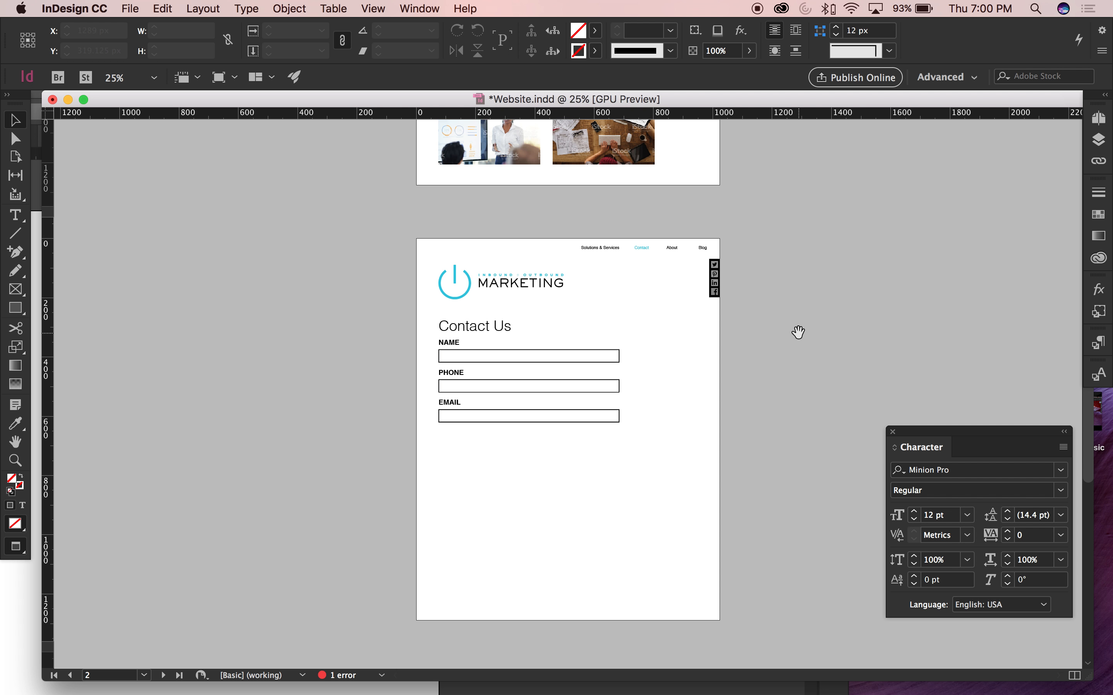
pyautogui.scroll(8, 745, 349)
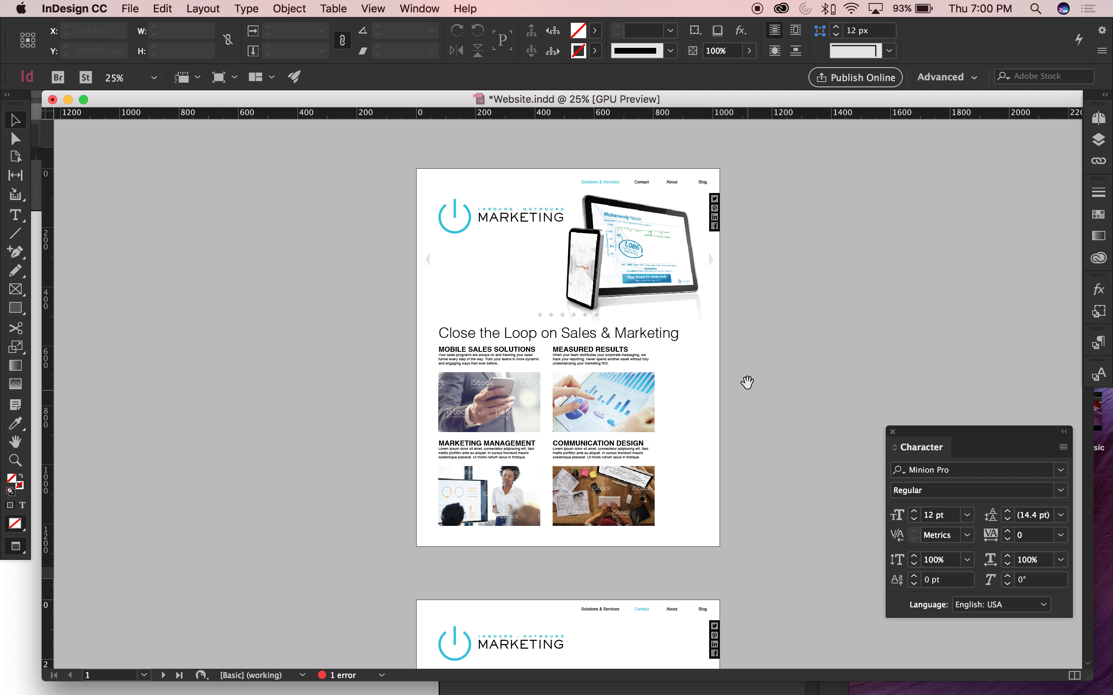
# Try narrowing the EMAIL and PHONE boxes on page 2 to about 368 px wide and undo both changes
pyautogui.moveTo(535, 160); pyautogui.dragTo(772, 336)
pyautogui.moveTo(655, 256); pyautogui.dragTo(571, 205)
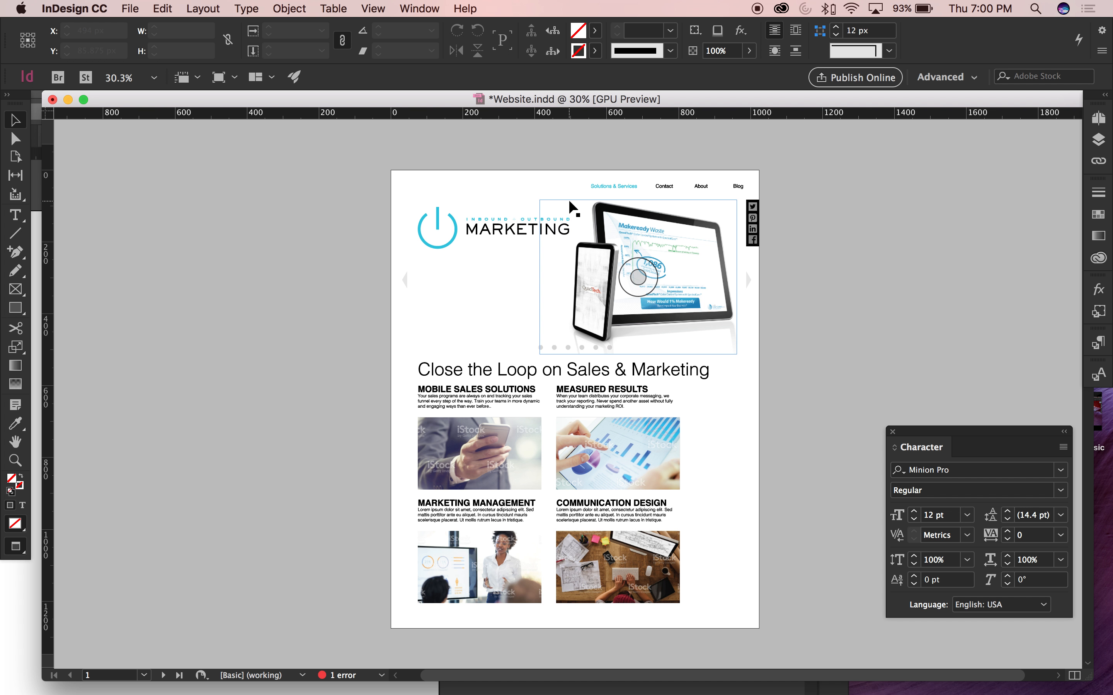
pyautogui.scroll(-10, 522, 169)
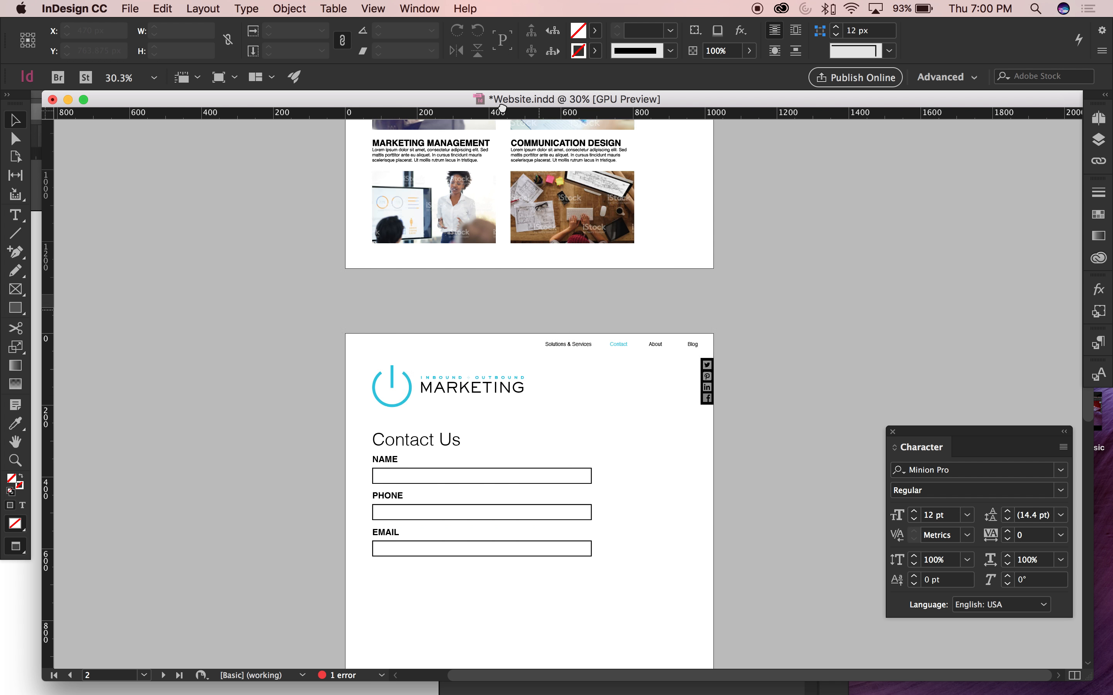
pyautogui.scroll(4, 521, 339)
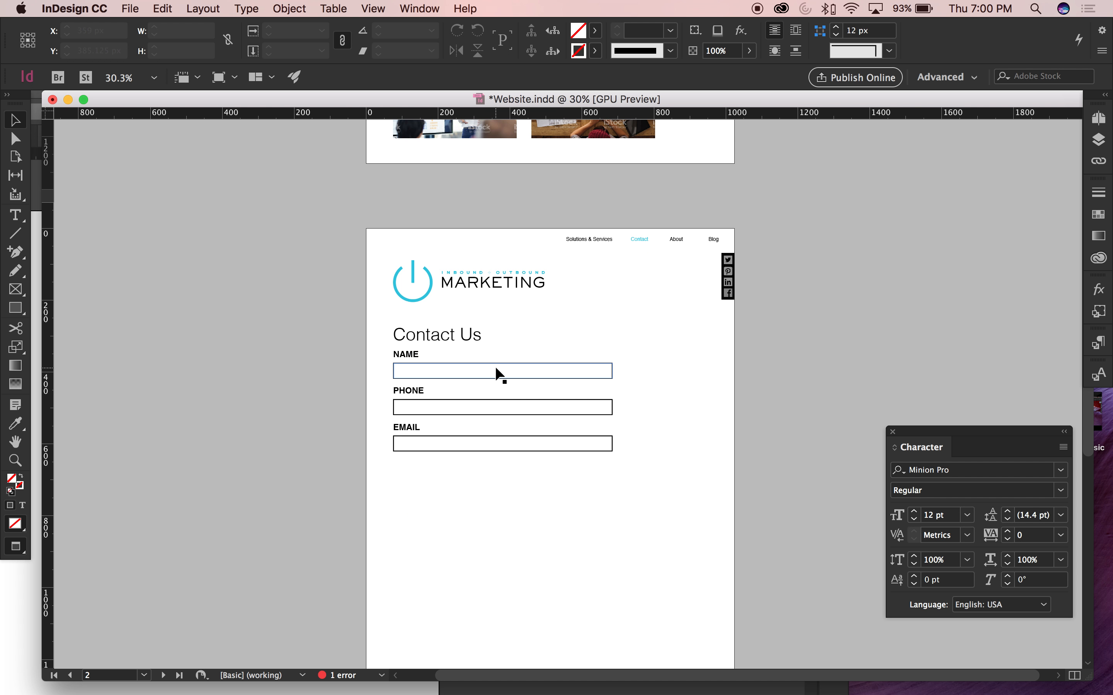
pyautogui.click(495, 366)
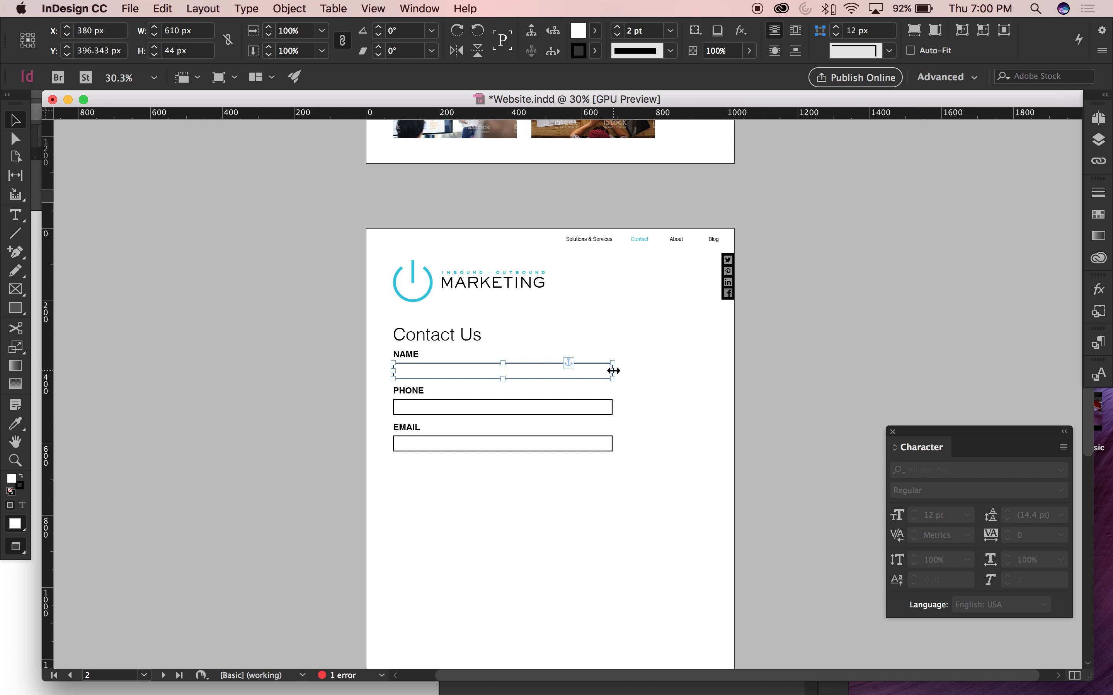
pyautogui.click(577, 406)
pyautogui.click(573, 441)
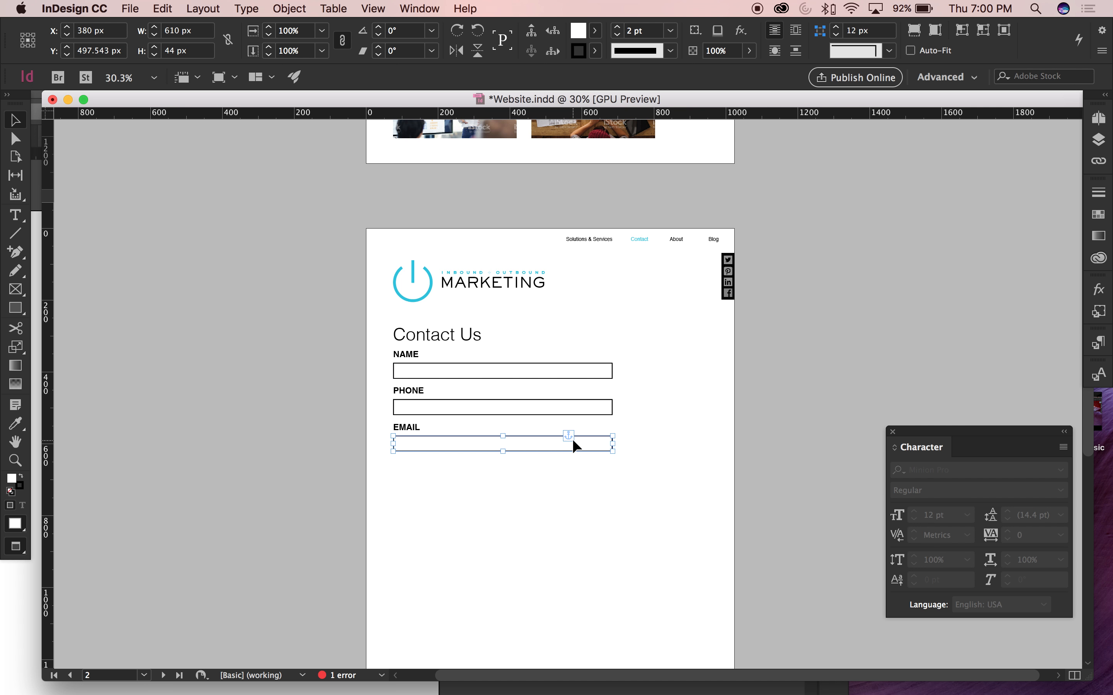
pyautogui.moveTo(610, 442); pyautogui.dragTo(525, 442)
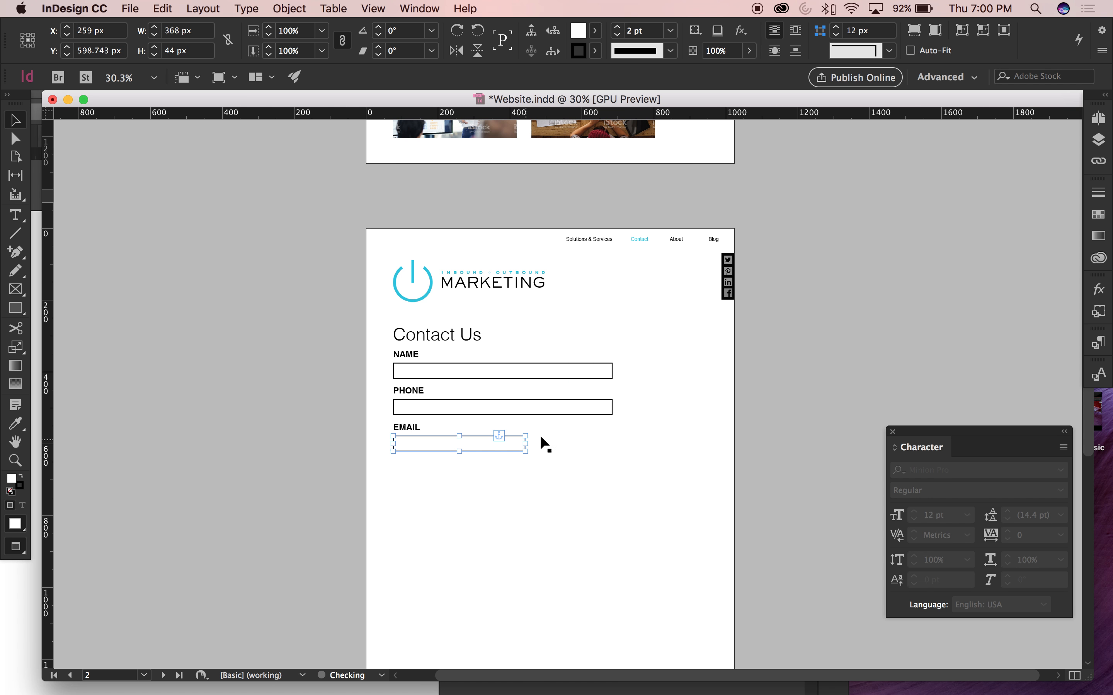
pyautogui.click(559, 412)
pyautogui.moveTo(613, 407); pyautogui.dragTo(524, 409)
pyautogui.click(545, 375)
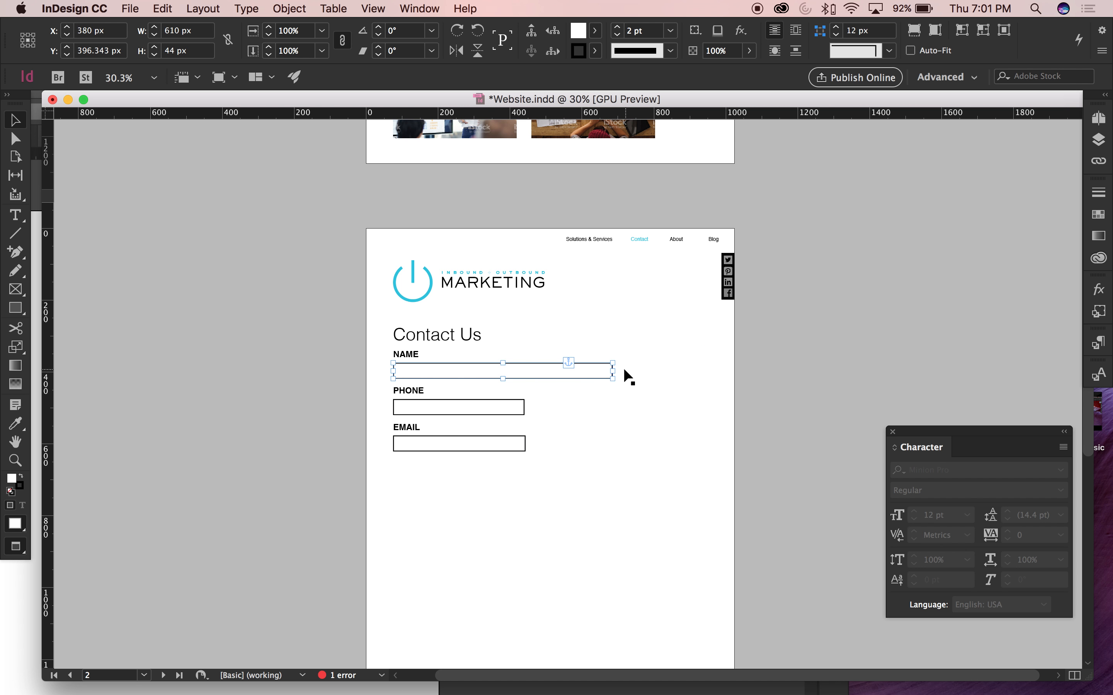
pyautogui.press('super+z')
pyautogui.press('super+z')
# Copy everything on the Contact Us page and paste it at the same position on blank page 3
pyautogui.click(696, 399)
pyautogui.press('super+a')
pyautogui.press('super+c')
pyautogui.scroll(-12, 617, 468)
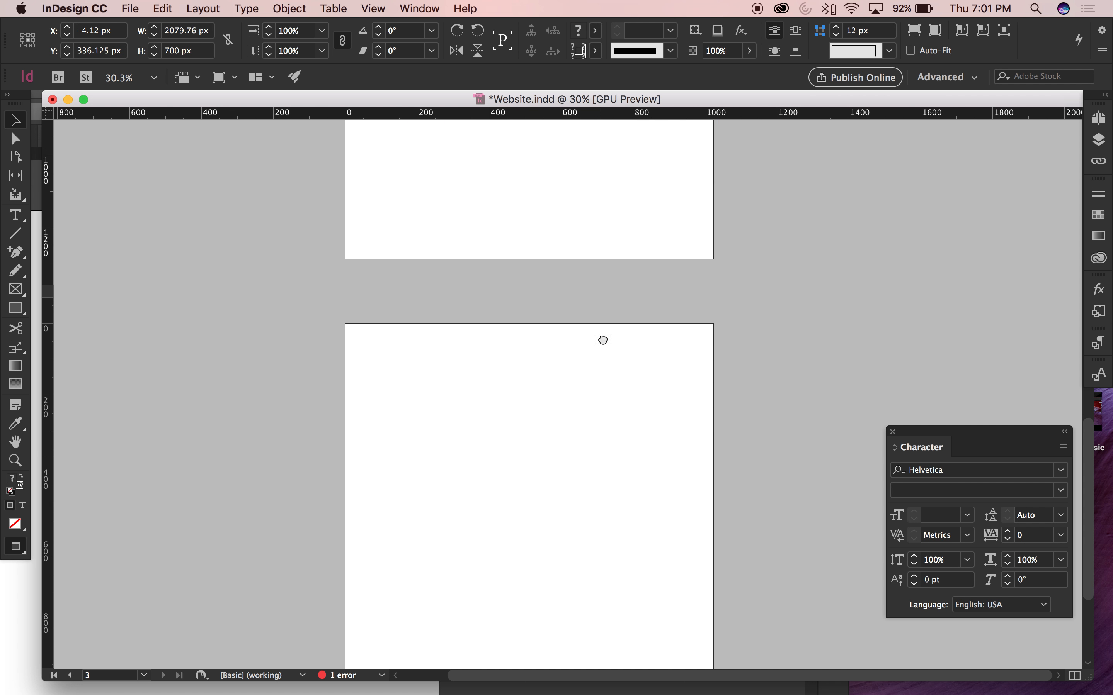
pyautogui.press('super+alt+shift+v')
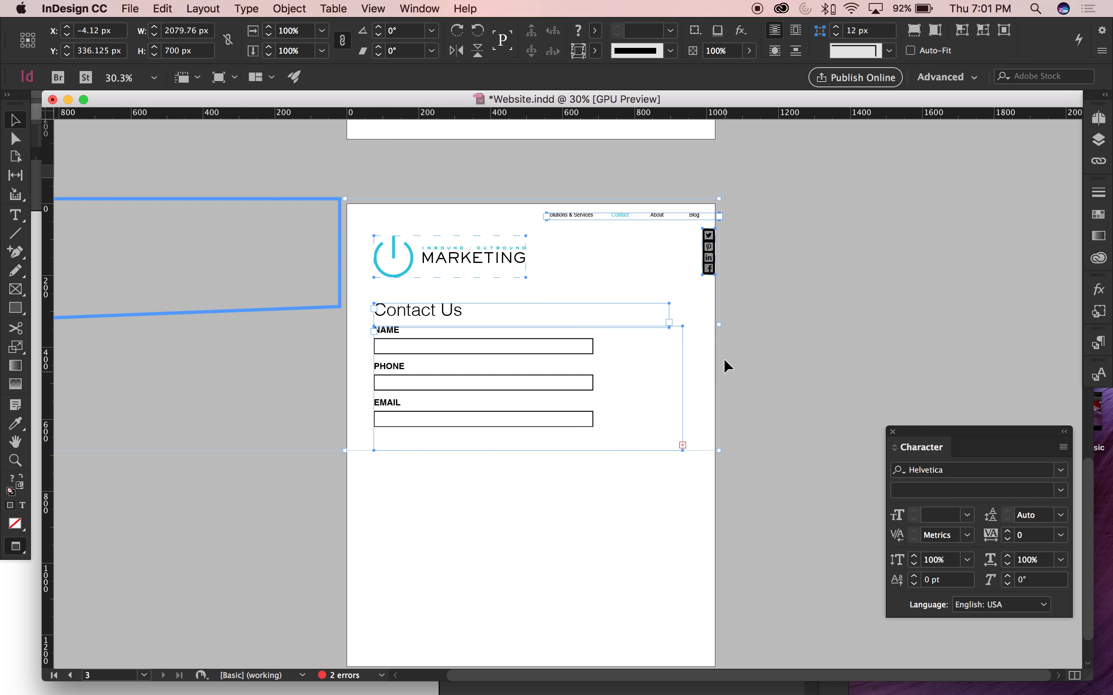
pyautogui.click(756, 302)
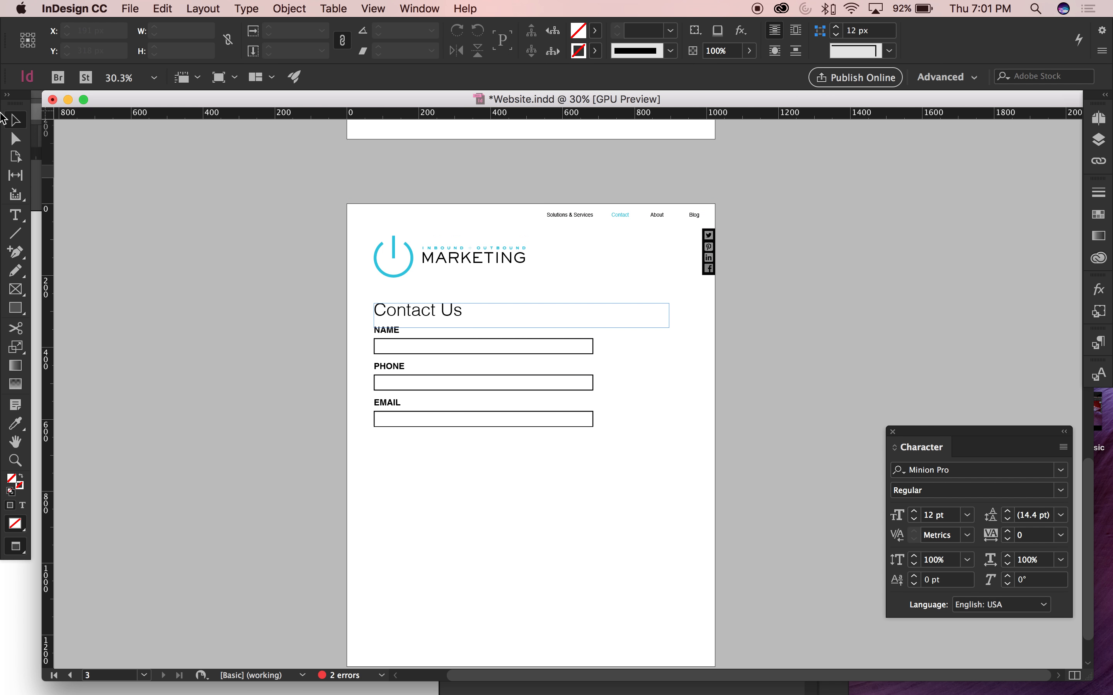
# Narrow page 3 to about 581 px wide with the Page tool
pyautogui.click(15, 156)
pyautogui.click(580, 325)
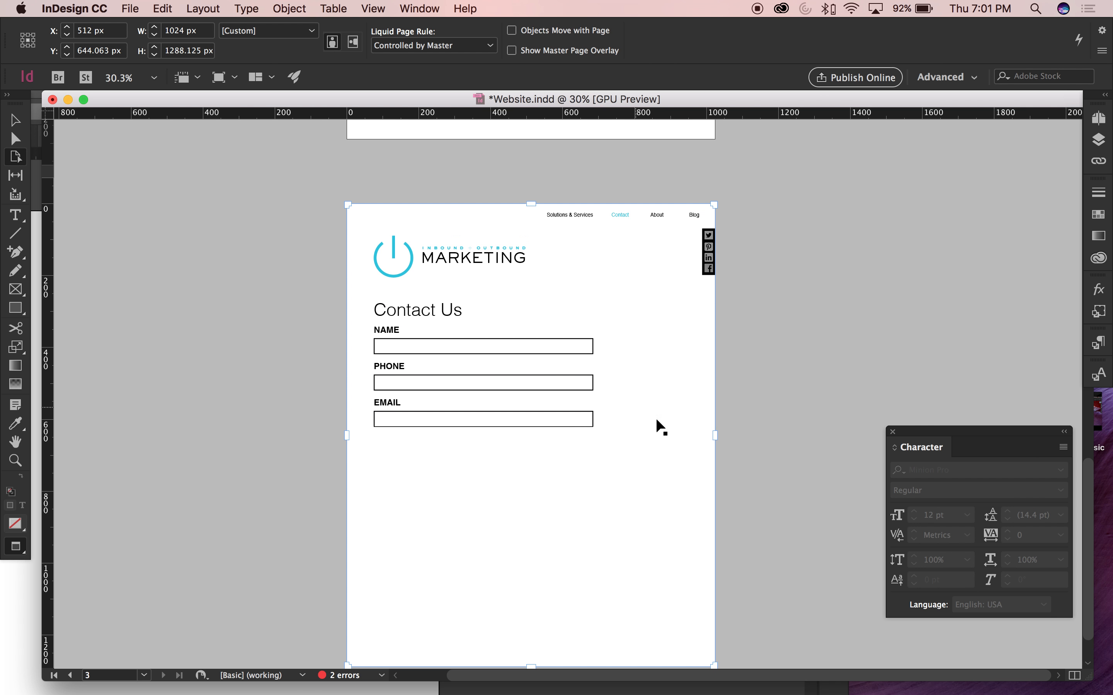
pyautogui.moveTo(716, 438); pyautogui.dragTo(556, 441)
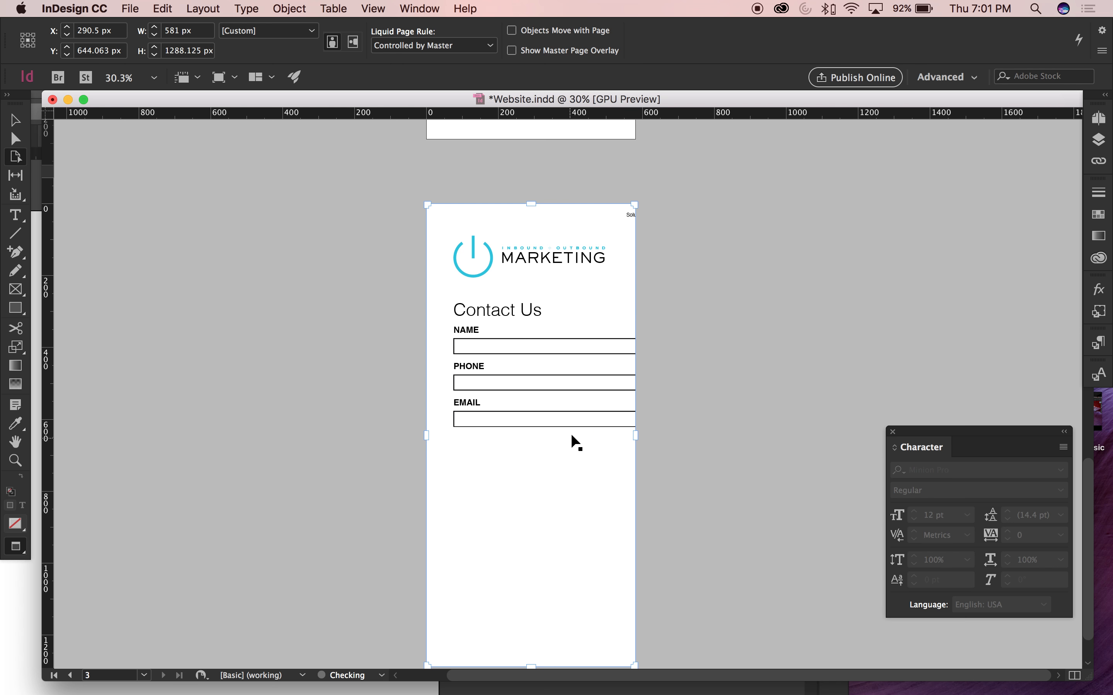
# Shorten the NAME, PHONE and EMAIL boxes on page 3 to about 481 px wide so they fit the page
pyautogui.press('v')
pyautogui.click(555, 345)
pyautogui.moveTo(674, 348); pyautogui.dragTo(627, 346)
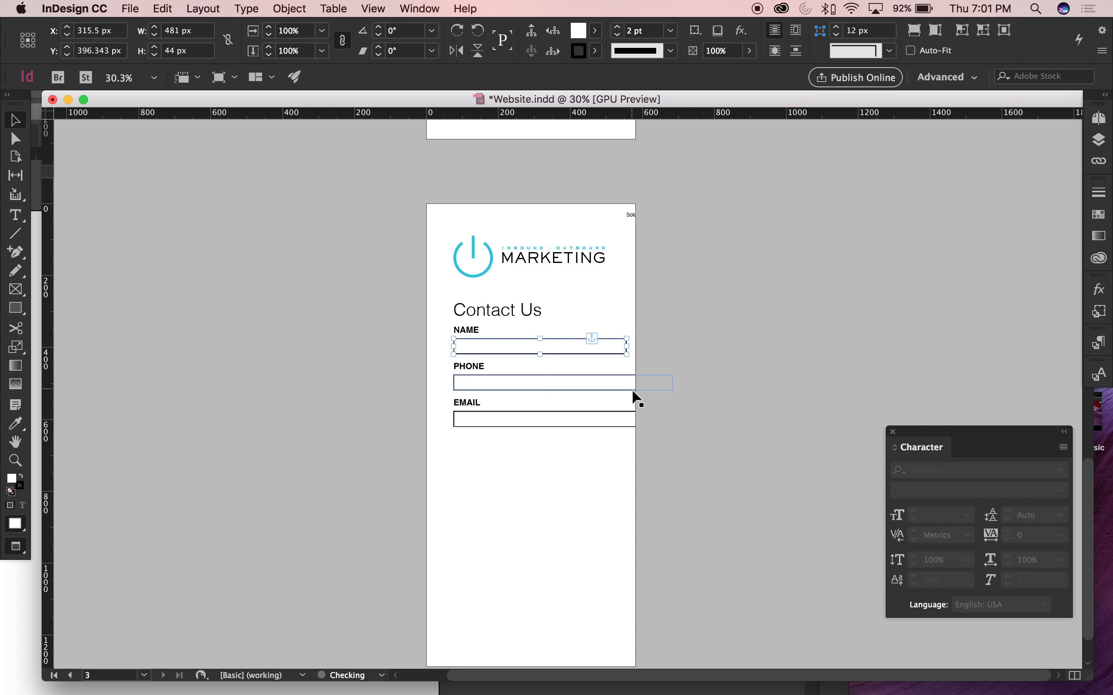
pyautogui.click(621, 382)
pyautogui.moveTo(672, 382); pyautogui.dragTo(626, 385)
pyautogui.click(615, 417)
pyautogui.moveTo(670, 419); pyautogui.dragTo(626, 418)
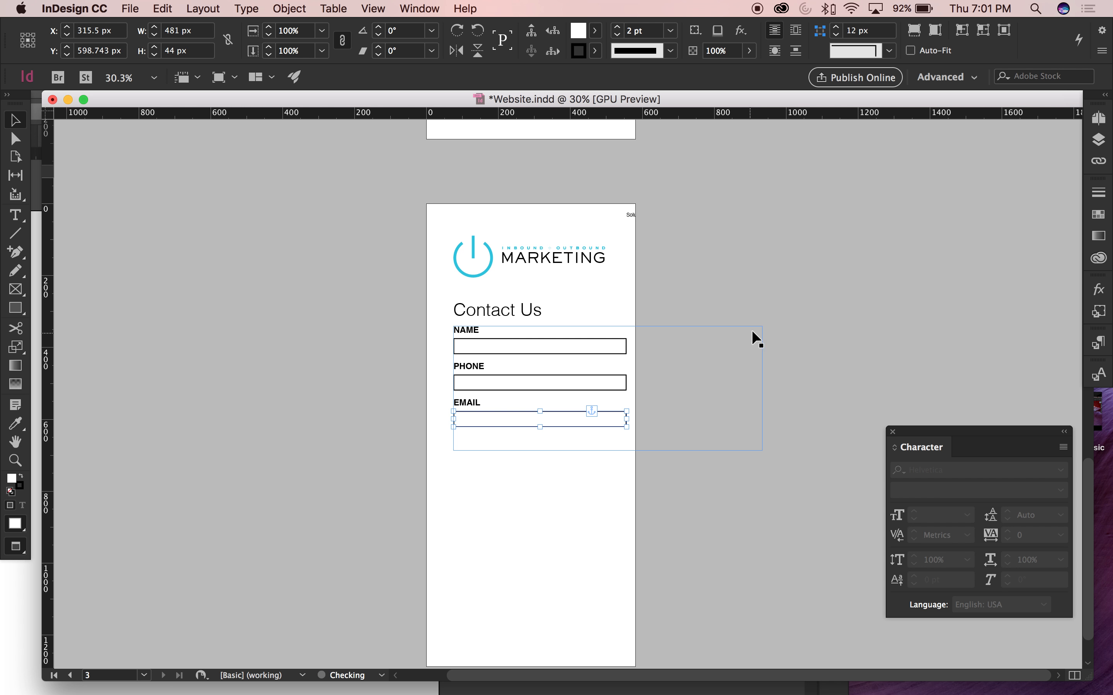
# Reveal the items outside page 3 and move the navigation text frame onto the page above the logo
pyautogui.press('w')
pyautogui.click(749, 215)
pyautogui.moveTo(749, 214); pyautogui.dragTo(558, 220)
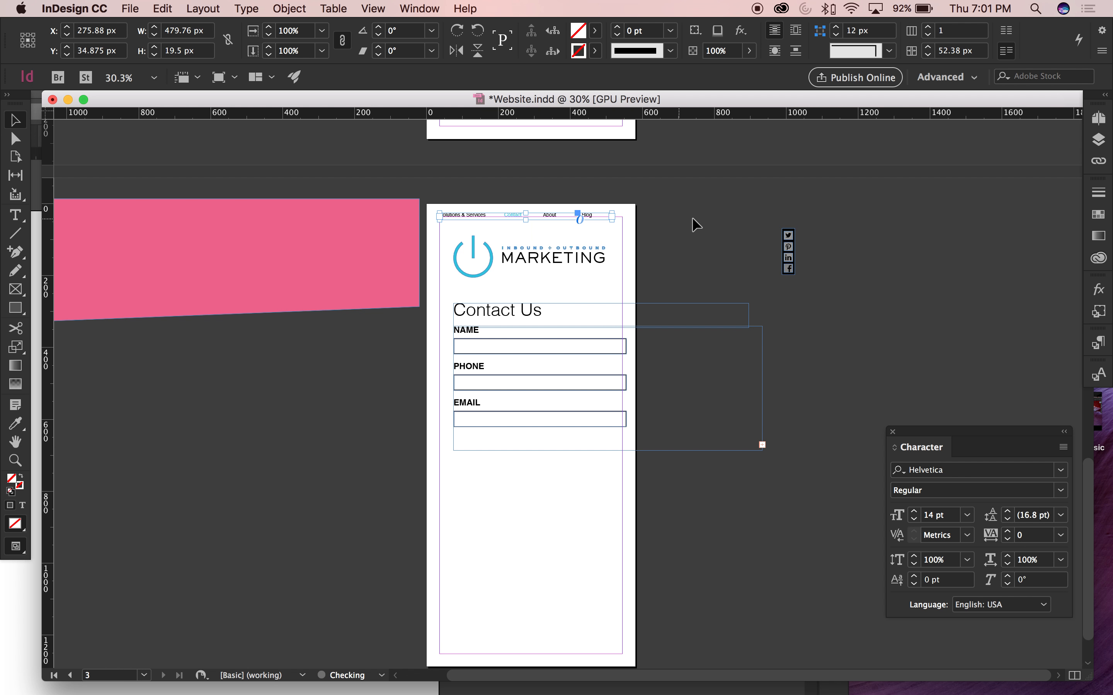
pyautogui.click(718, 221)
pyautogui.press('w')
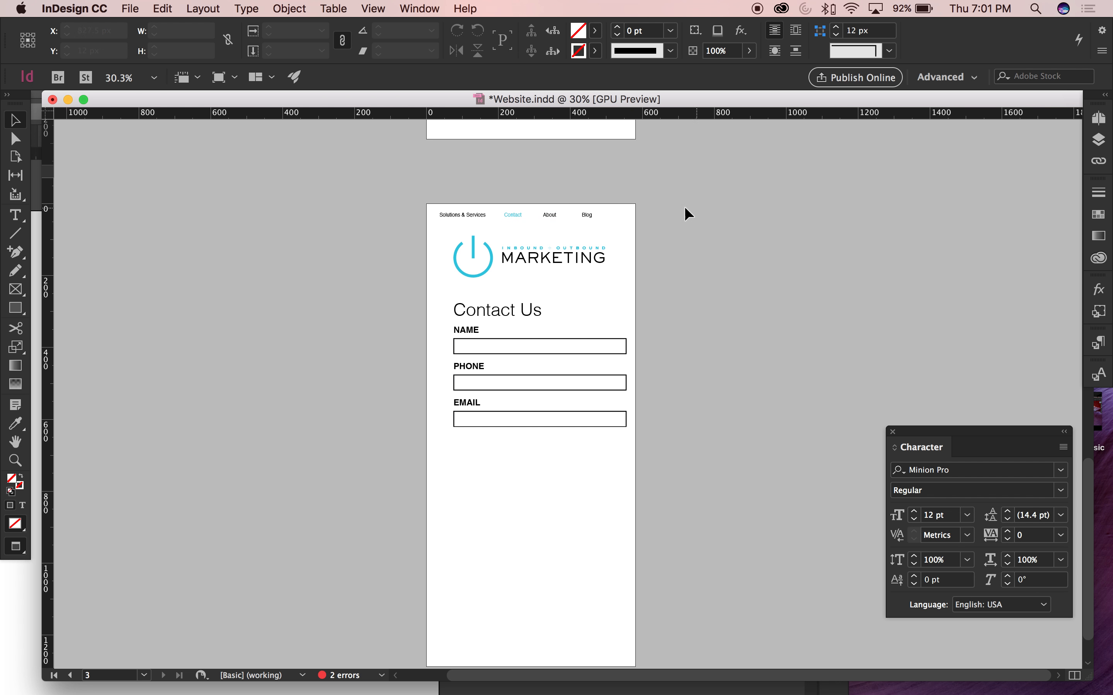
# Replace the navigation text with a rectangle about 63 by 9 px, with black fill and no stroke
pyautogui.click(561, 213)
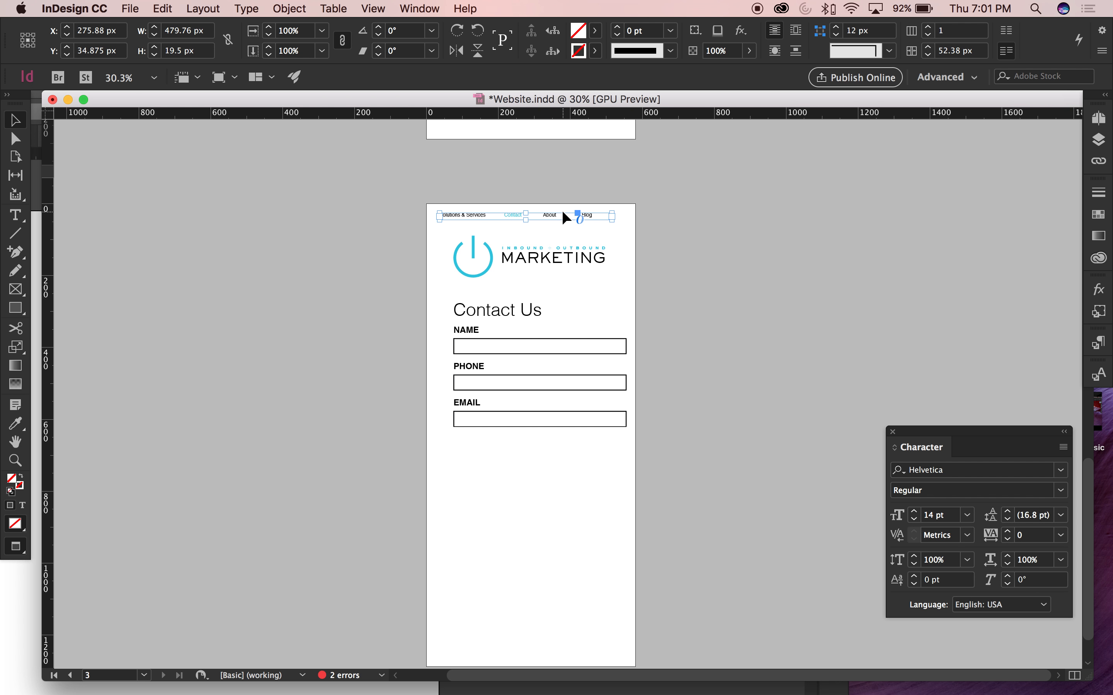
pyautogui.press('BackSpace')
pyautogui.press('m')
pyautogui.moveTo(561, 213); pyautogui.dragTo(585, 217)
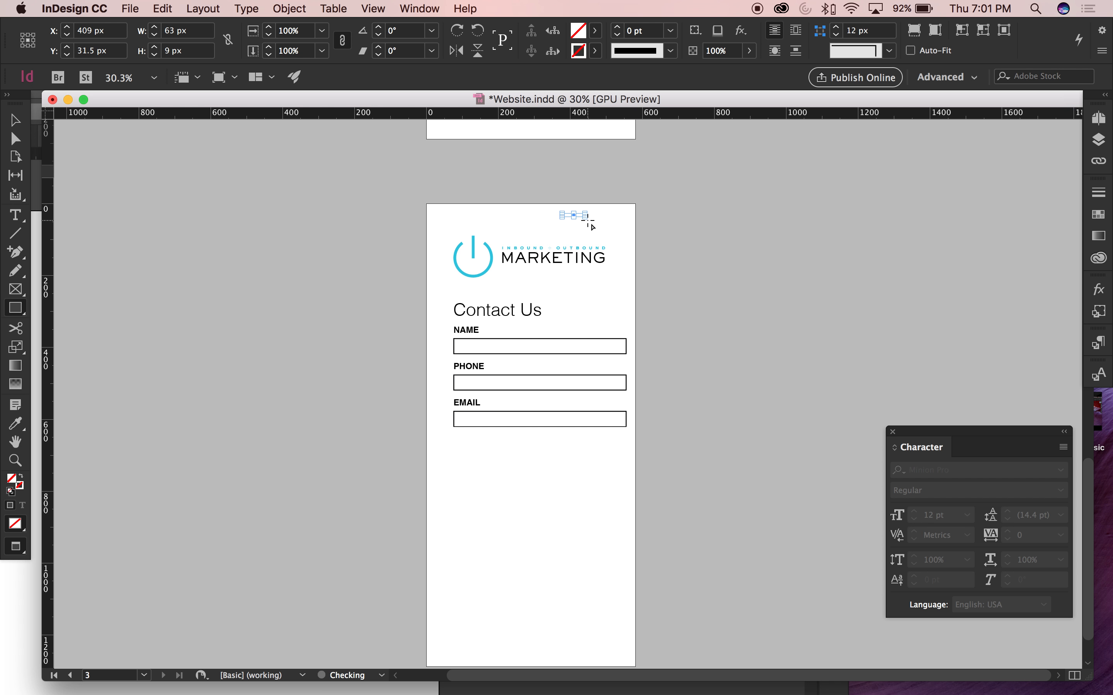
pyautogui.press('v')
pyautogui.click(10, 492)
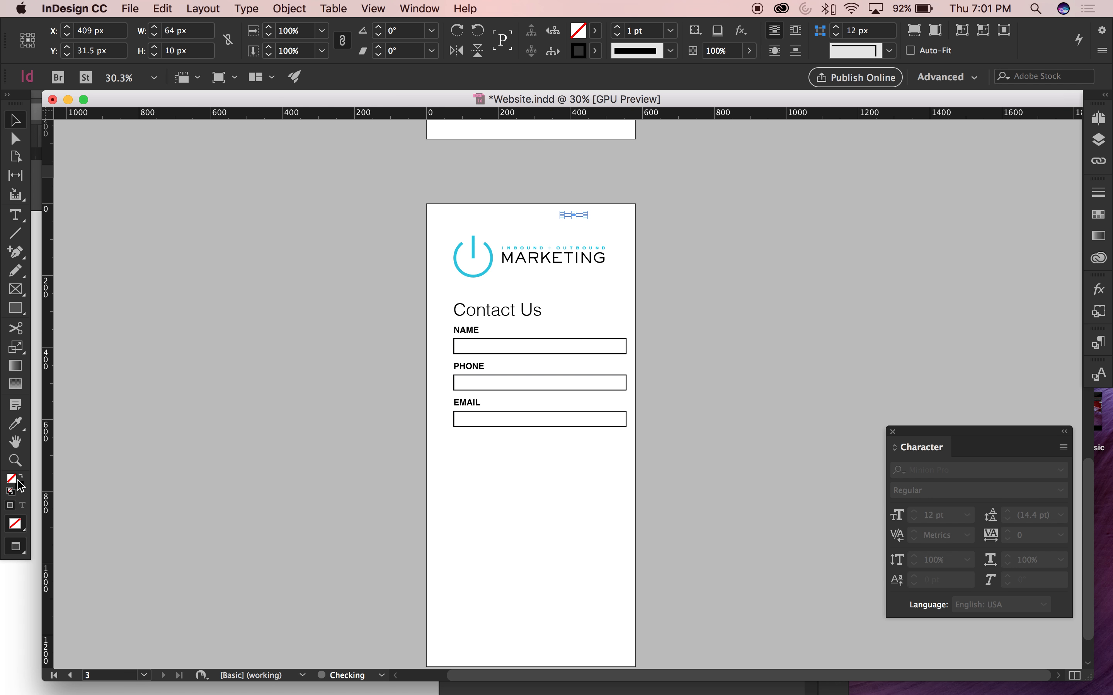
pyautogui.click(21, 475)
# Duplicate the black bar into a stack of three and place this menu icon in page 3's upper right corner
pyautogui.click(707, 210)
pyautogui.moveTo(569, 216); pyautogui.dragTo(691, 283)
pyautogui.moveTo(646, 243); pyautogui.dragTo(645, 266)
pyautogui.click(729, 258)
pyautogui.moveTo(749, 324); pyautogui.dragTo(762, 287)
pyautogui.press('super+minus')
pyautogui.moveTo(762, 403); pyautogui.dragTo(728, 324)
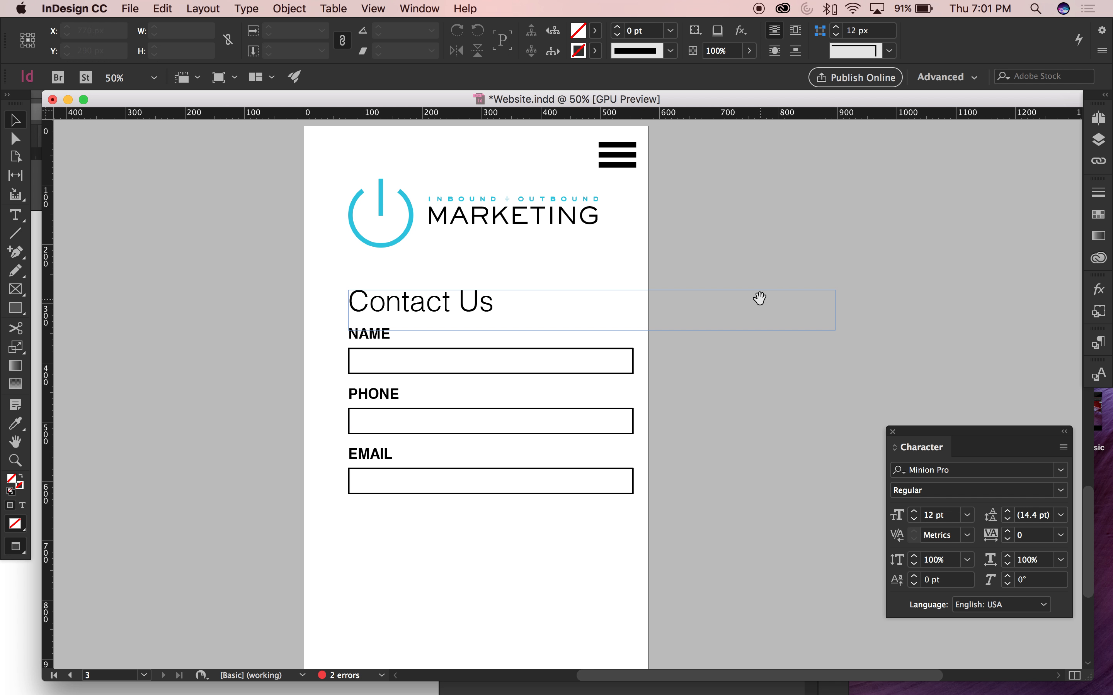
# Examine the narrow Contact Us layout on page 3 at 25% and 50% zoom
pyautogui.press('super+minus')
pyautogui.press('super+minus')
pyautogui.press('super+equal')
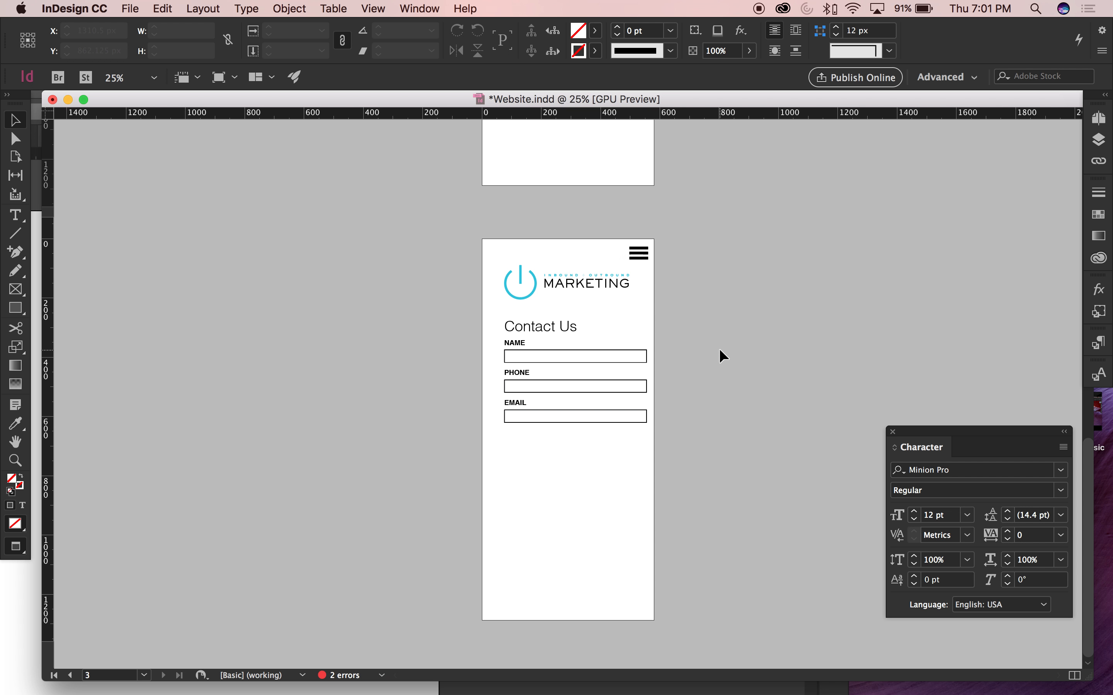
pyautogui.press('super+equal')
pyautogui.scroll(5, 726, 400)
pyautogui.hscroll(2, 717, 361)
pyautogui.scroll(1, 716, 361)
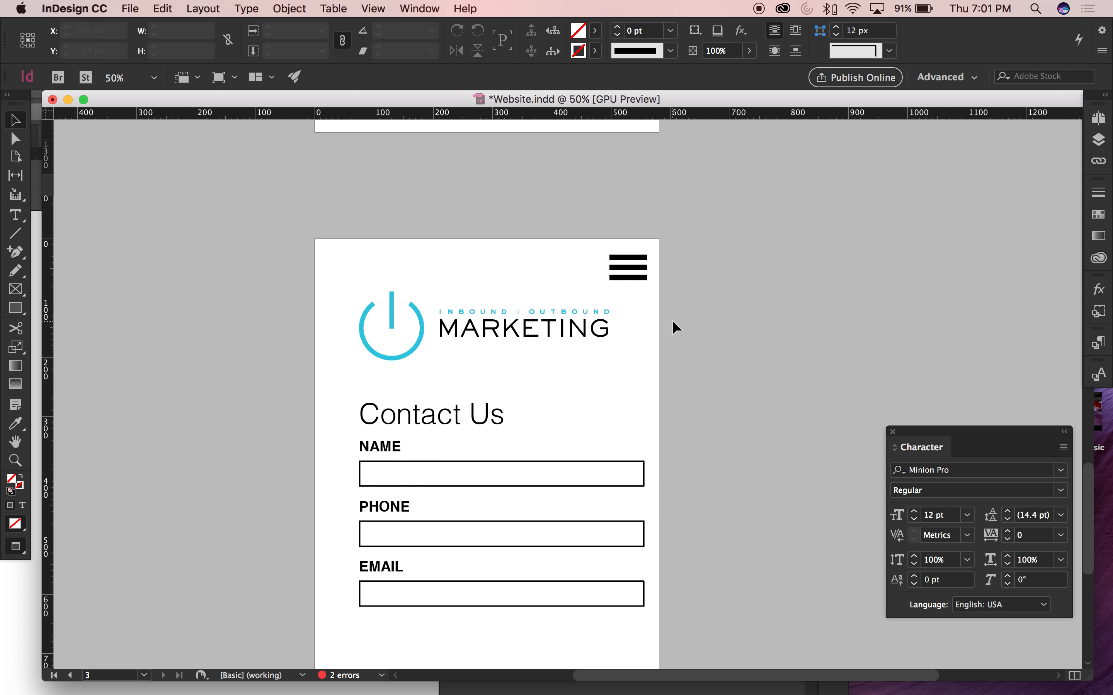
pyautogui.press('super+minus')
pyautogui.scroll(-2, 703, 281)
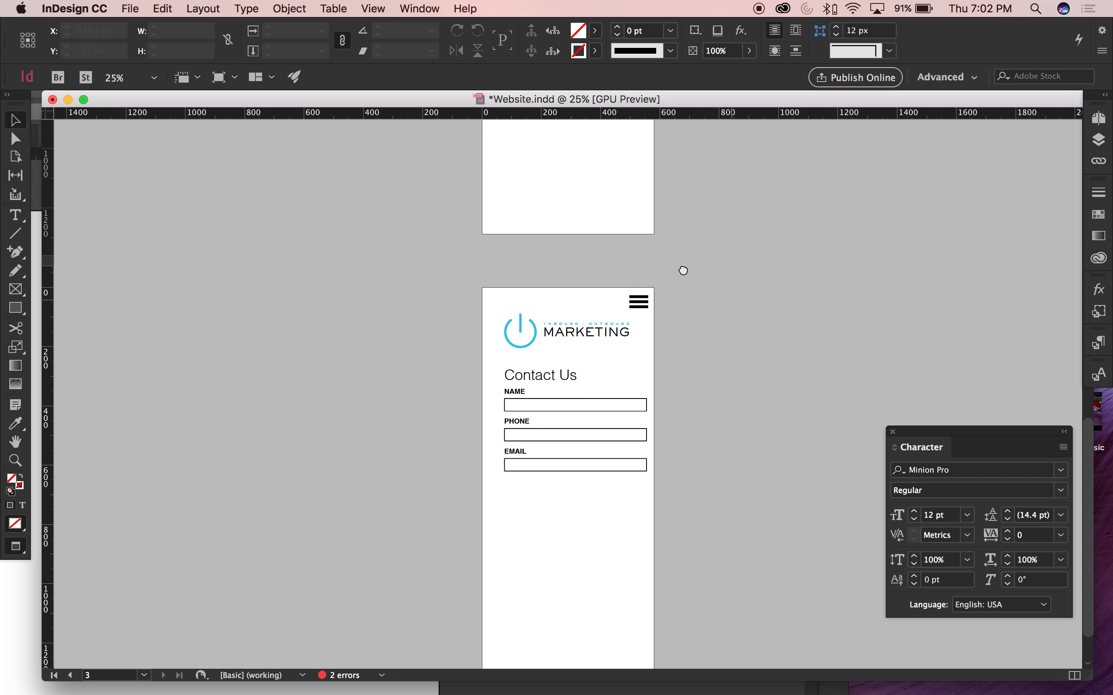
# Undo the narrow layout on page 3, including the menu icon, box and page resizing and pasted content
pyautogui.press('super+z')
pyautogui.press('super+z')
pyautogui.press('super+z')
pyautogui.press('super+z')
pyautogui.press('super+z')
pyautogui.press('super+z')
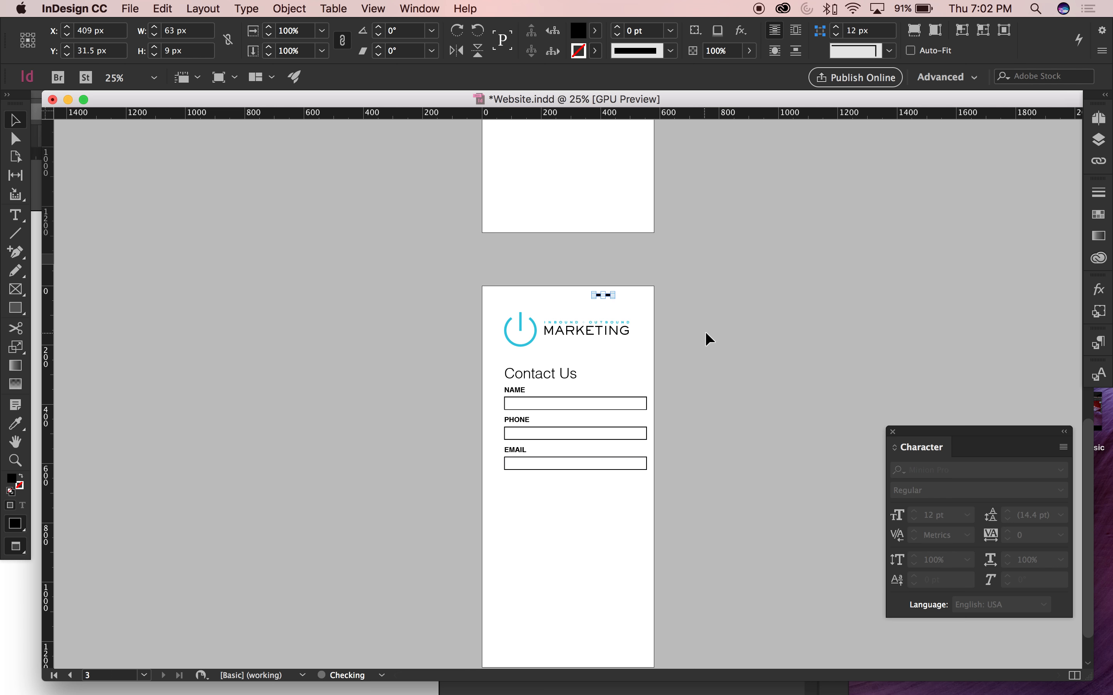
pyautogui.press('super+z')
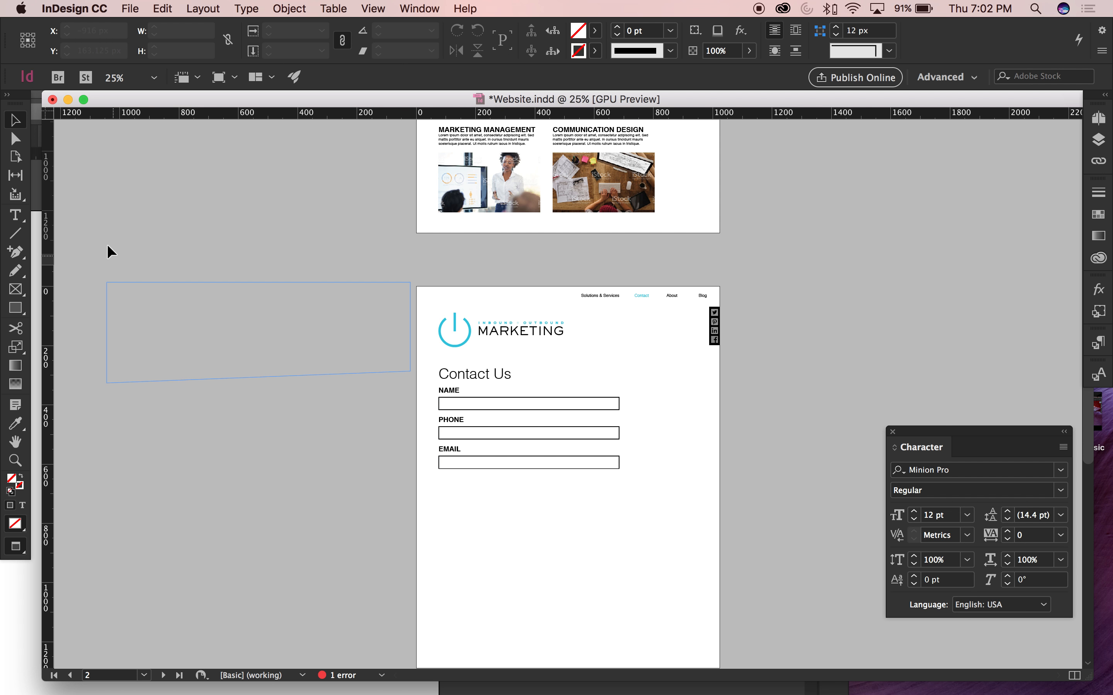
# Narrow the Contact Us page on page 2 to about 670 px wide with the Page tool
pyautogui.click(15, 157)
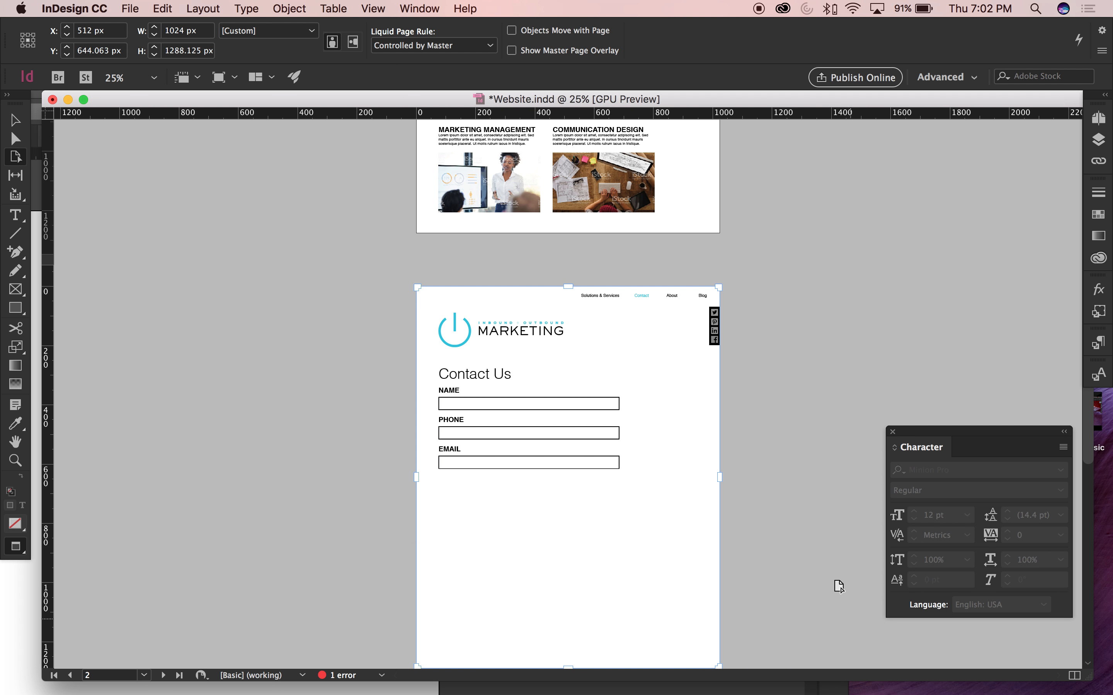
pyautogui.moveTo(725, 485); pyautogui.dragTo(616, 478)
pyautogui.moveTo(720, 477); pyautogui.dragTo(566, 477)
pyautogui.moveTo(720, 478); pyautogui.dragTo(611, 481)
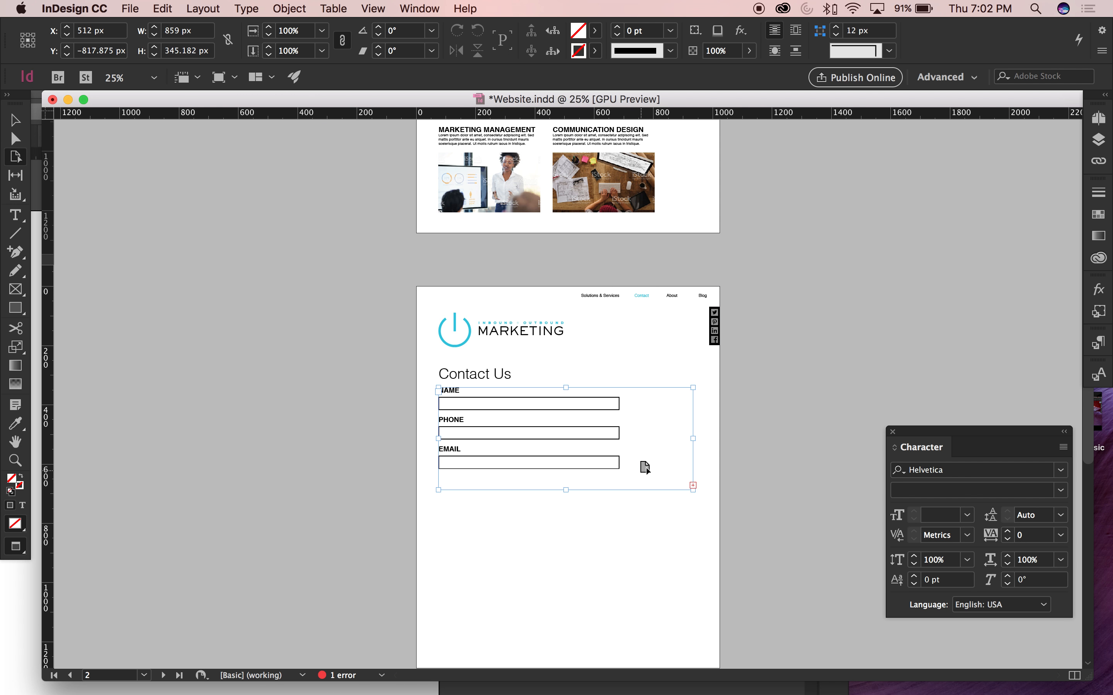
pyautogui.moveTo(720, 477); pyautogui.dragTo(615, 477)
pyautogui.press('v')
# Review the narrowed Contact Us page, the page below it and the home page
pyautogui.moveTo(736, 299); pyautogui.dragTo(718, 204)
pyautogui.scroll(-10, 688, 377)
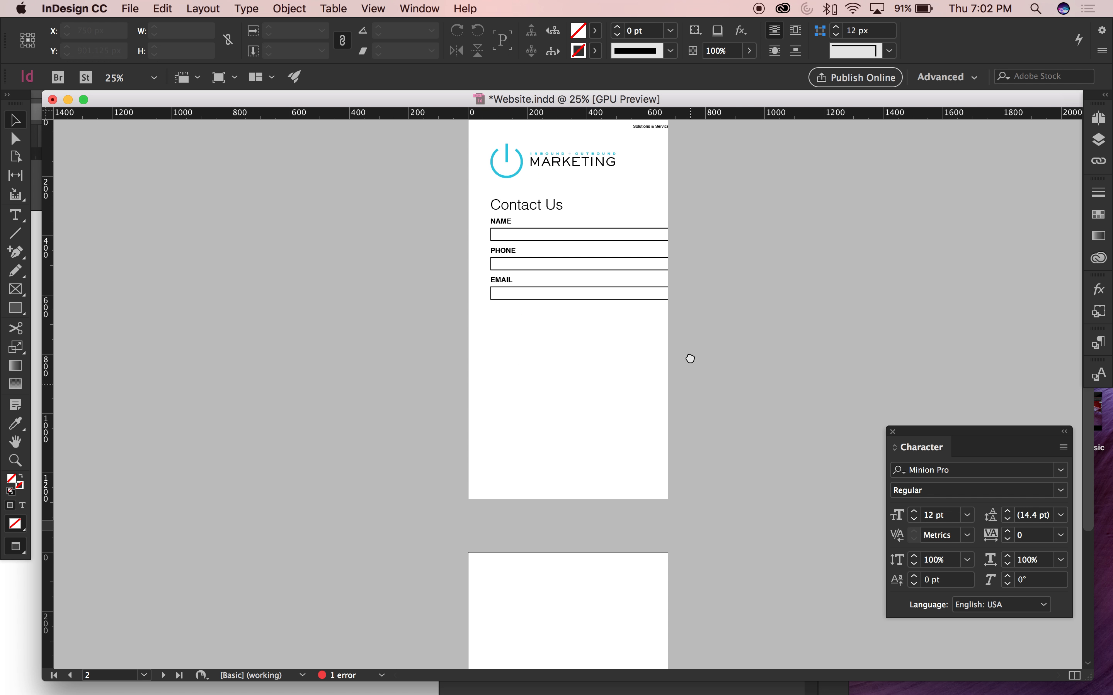
pyautogui.scroll(8, 687, 378)
pyautogui.click(730, 411)
pyautogui.click(776, 283)
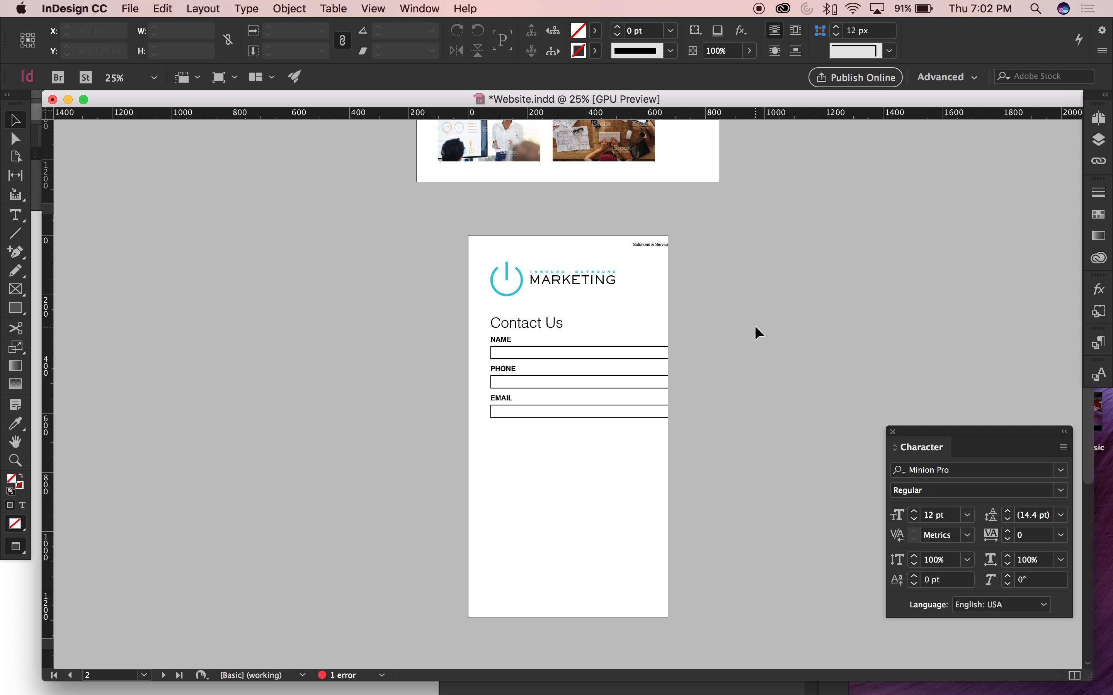
pyautogui.scroll(3, 755, 326)
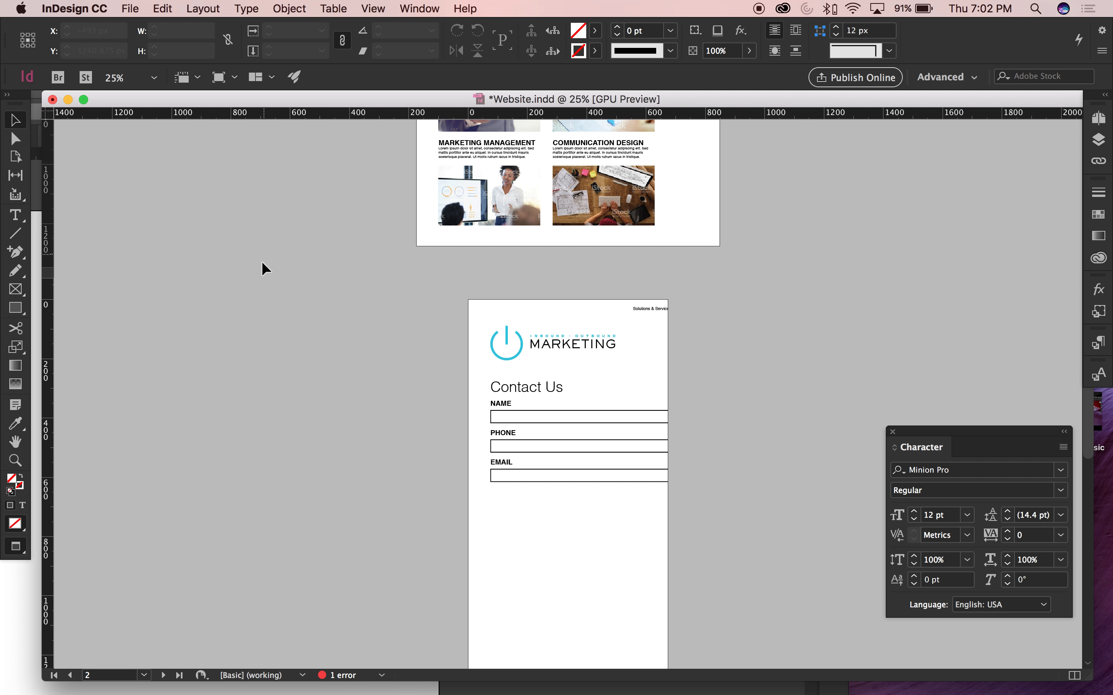
pyautogui.scroll(14, 265, 263)
pyautogui.press('super+equal')
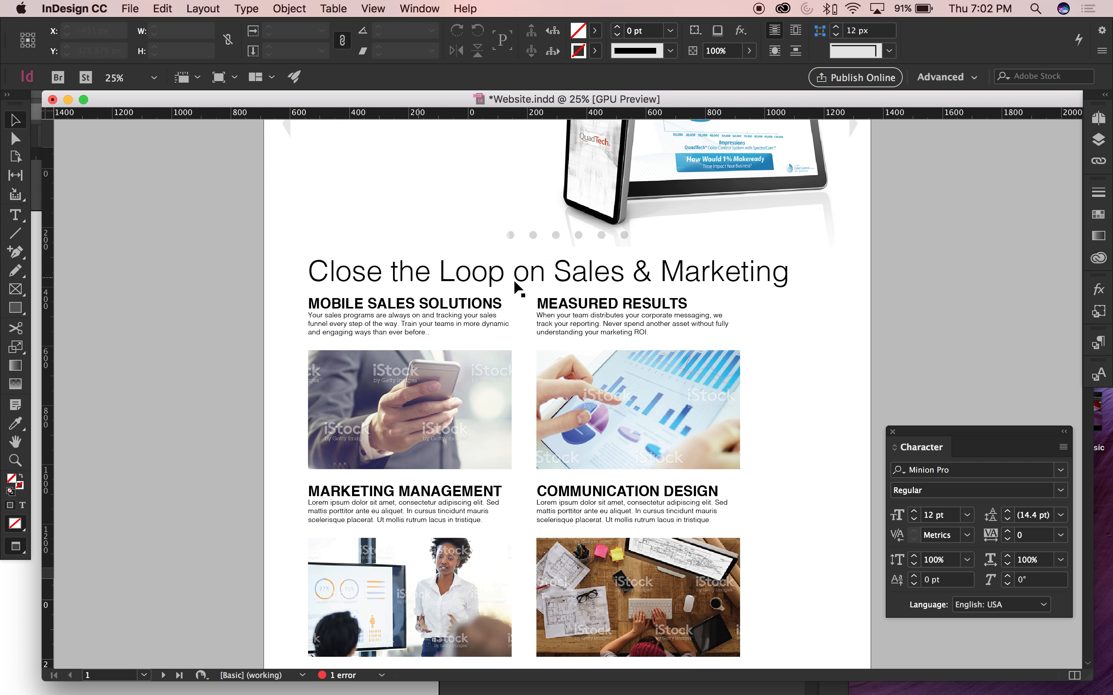
pyautogui.scroll(3, 888, 298)
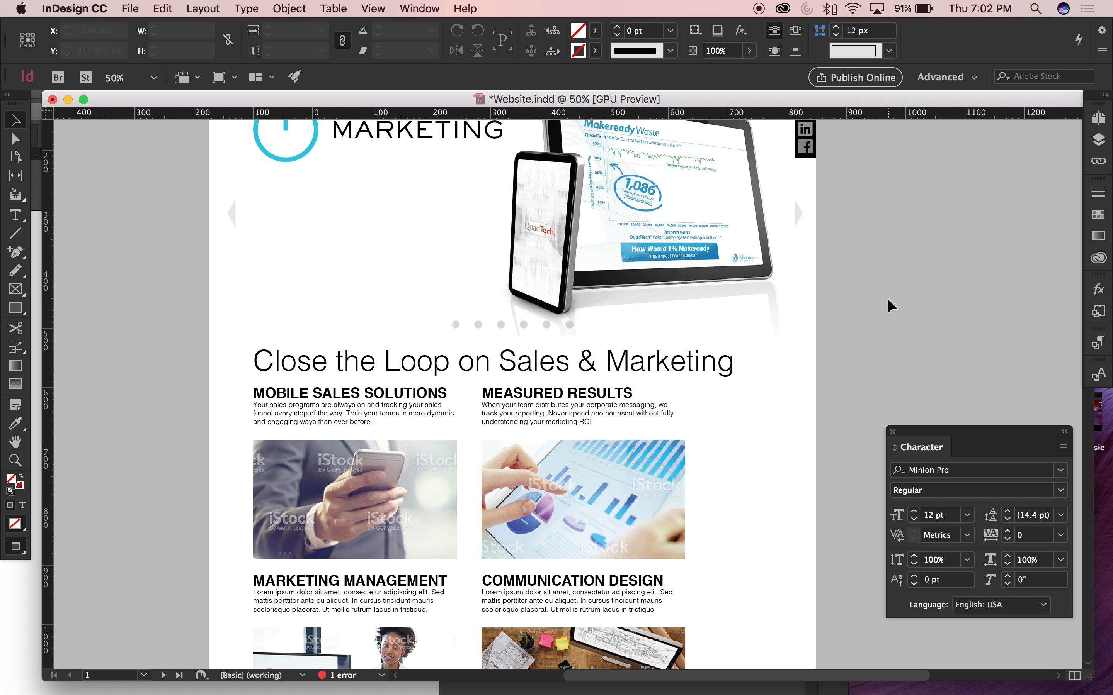
# Look through the Units & Increments and Advanced Type preferences, and turn off Use Typographer's Quotes in the Type preferences
pyautogui.press('super+k')
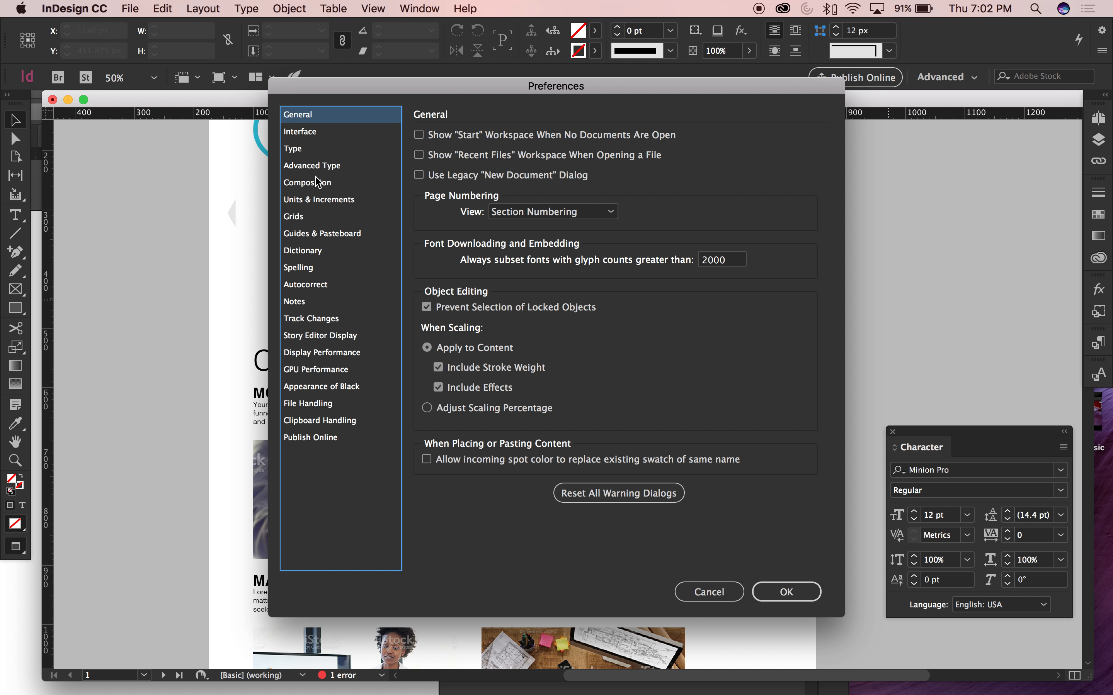
pyautogui.click(343, 205)
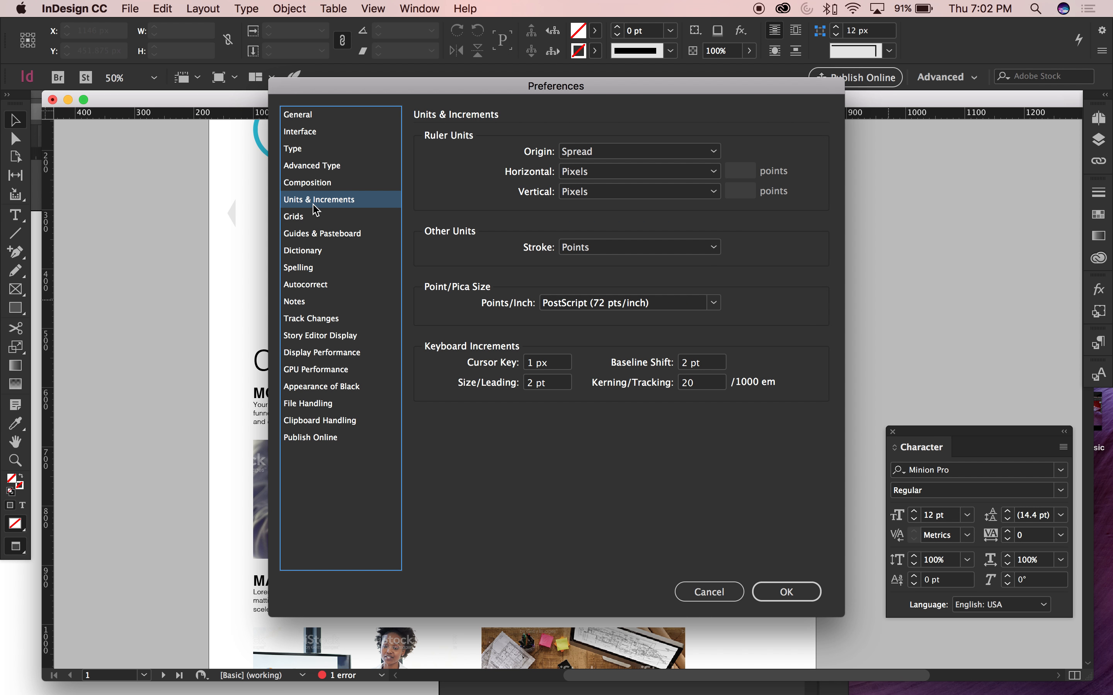
pyautogui.click(304, 171)
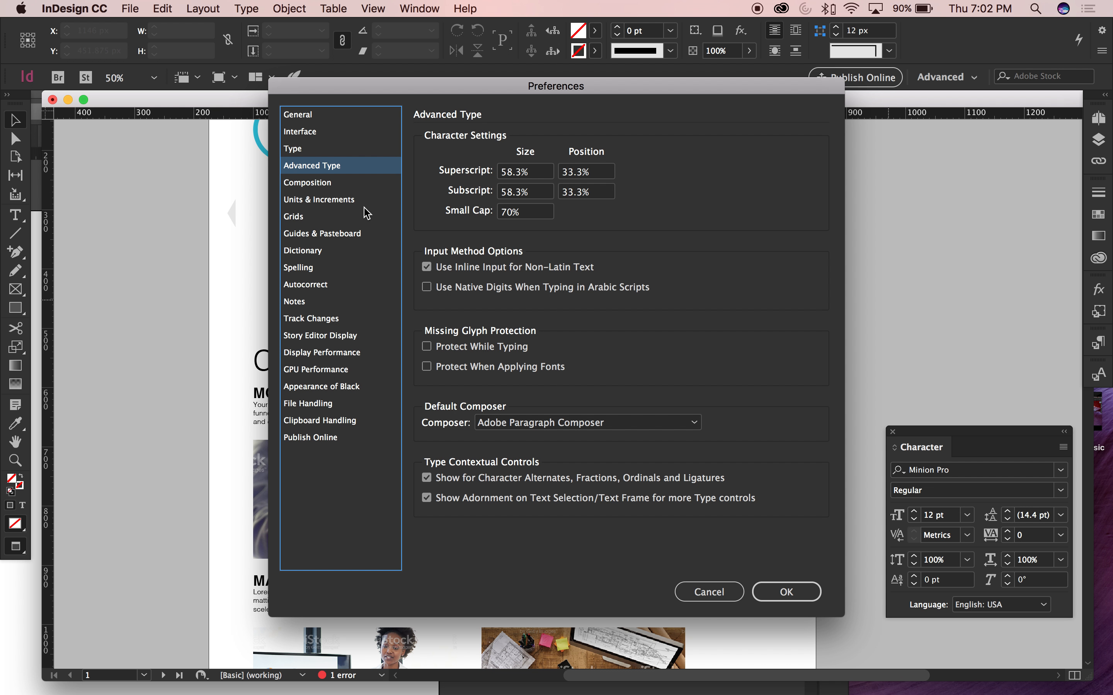
pyautogui.click(318, 152)
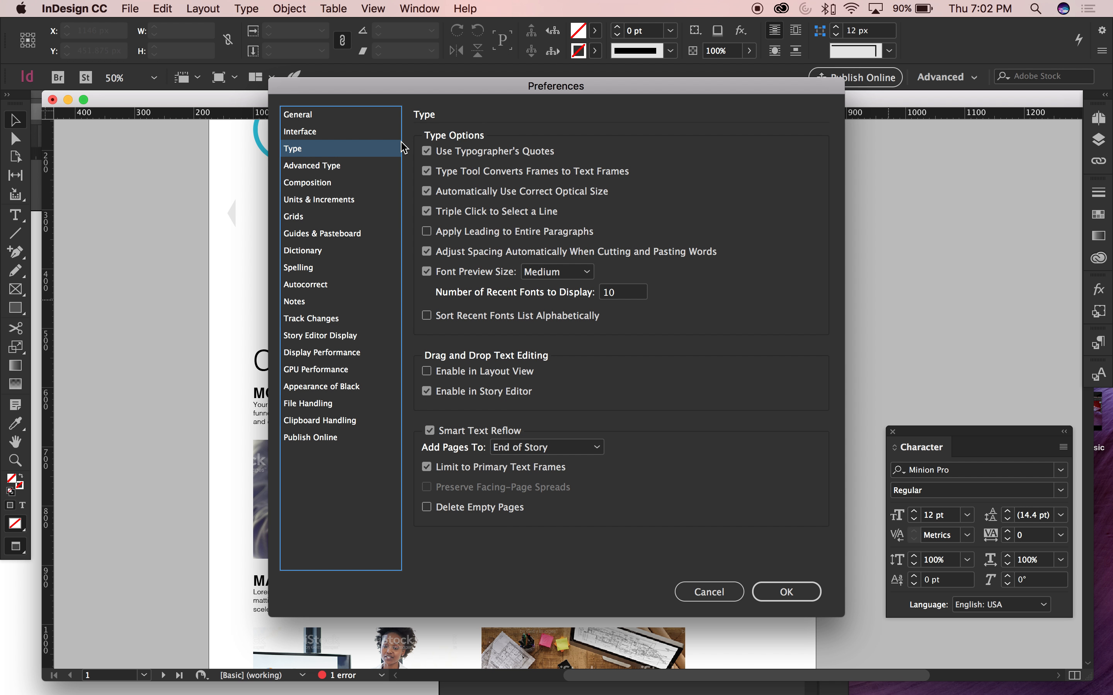
pyautogui.click(428, 152)
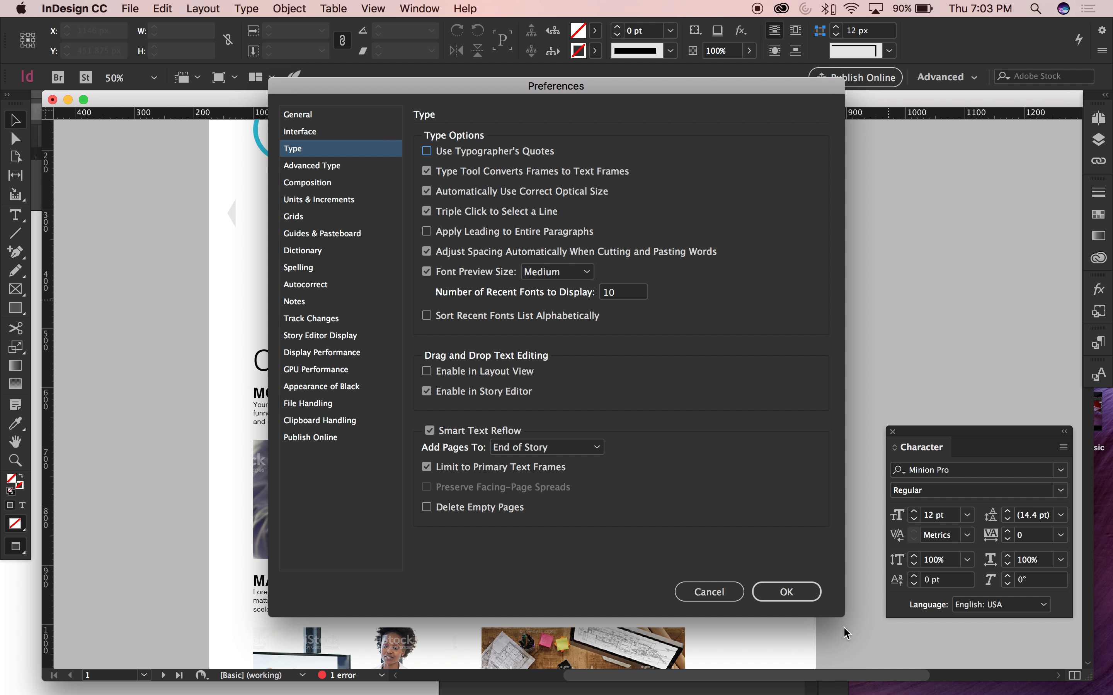
pyautogui.click(785, 592)
# Replace the paragraph under the Mobile Sales Solutions heading with a straight double quotation mark and examine it at 600% zoom
pyautogui.doubleClick(284, 421)
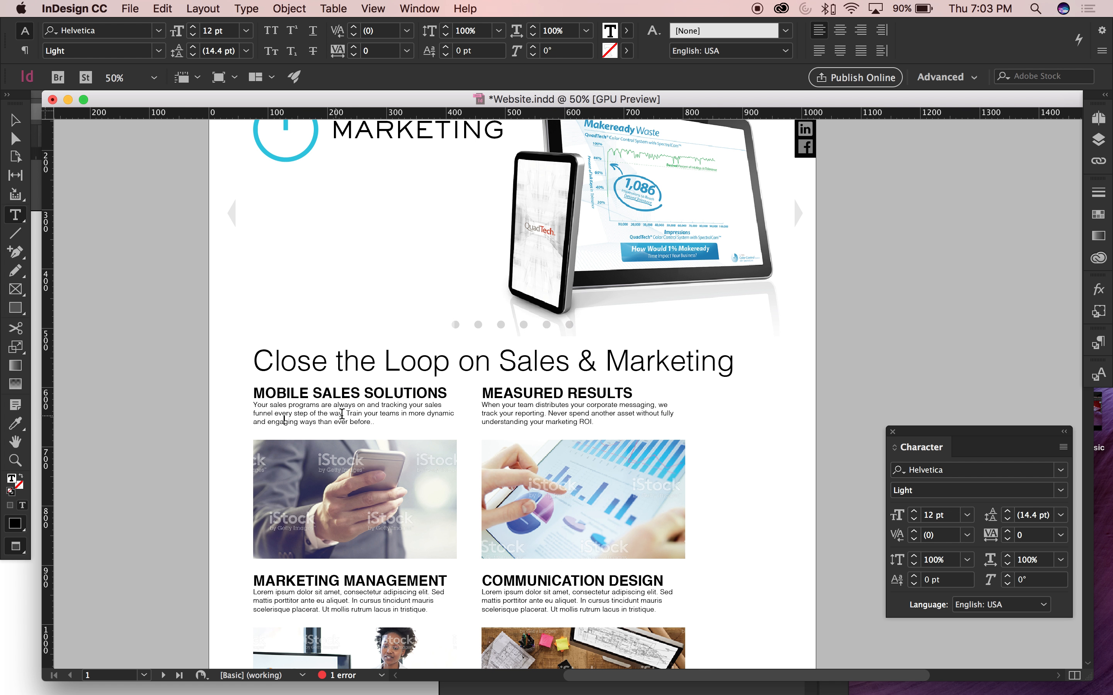
pyautogui.moveTo(376, 421); pyautogui.dragTo(244, 415)
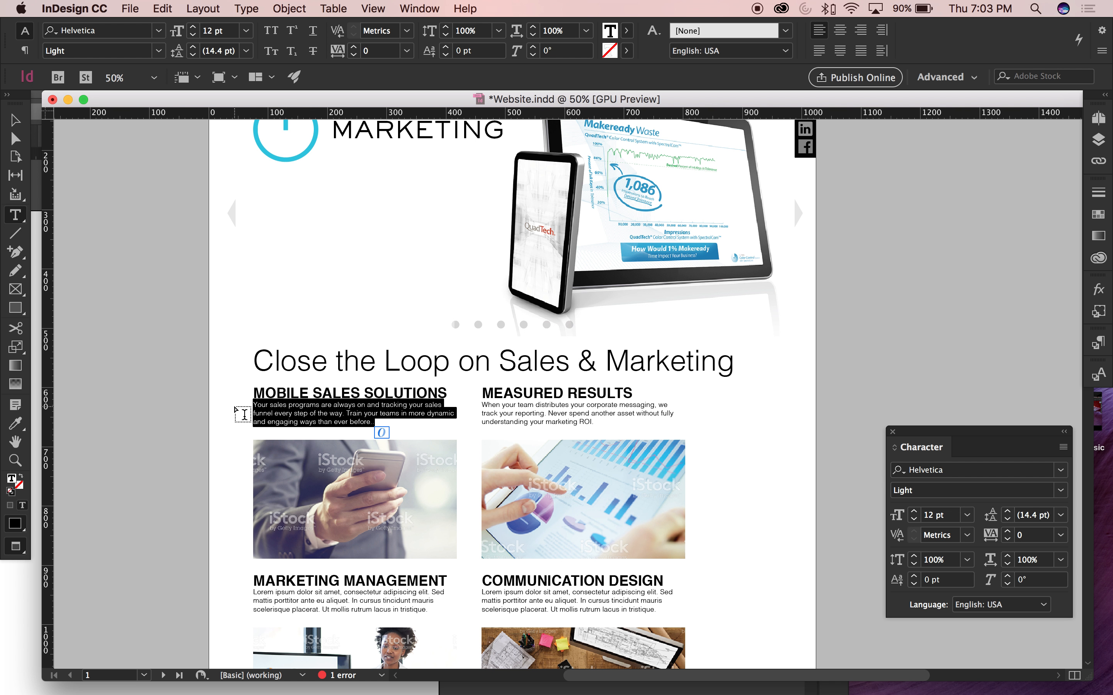
pyautogui.press('BackSpace')
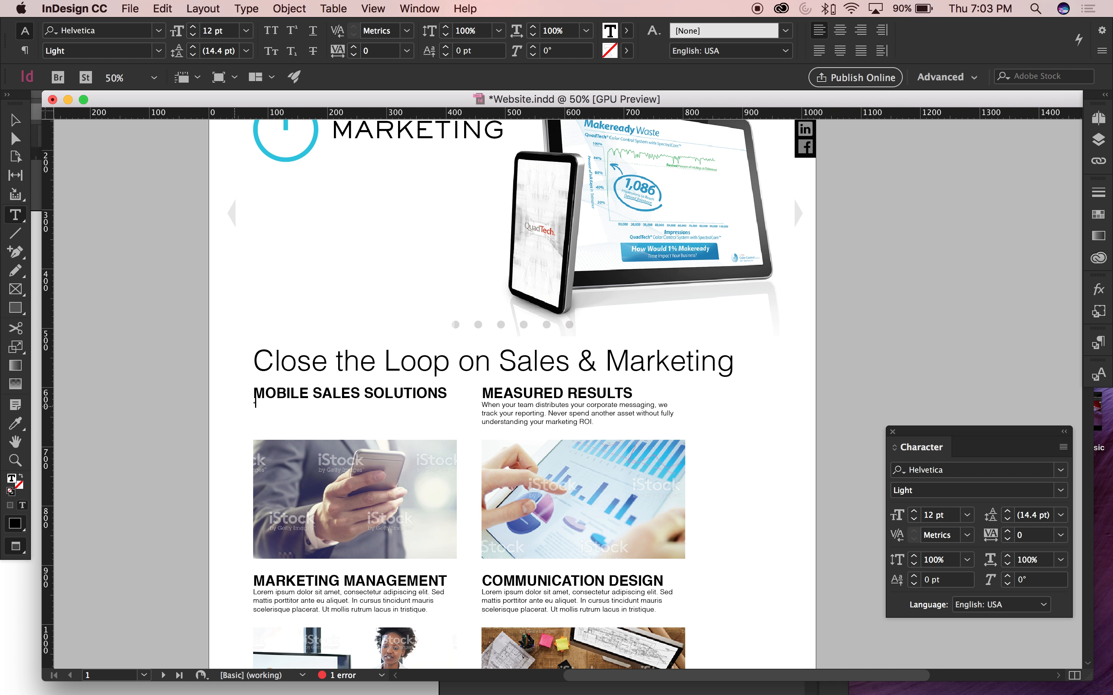
pyautogui.press('super+equal')
pyautogui.press('super+equal')
pyautogui.press('super+equal')
pyautogui.press('super+equal')
pyautogui.press('super+equal')
pyautogui.press('super+equal')
pyautogui.press('super+equal')
pyautogui.press('super+equal')
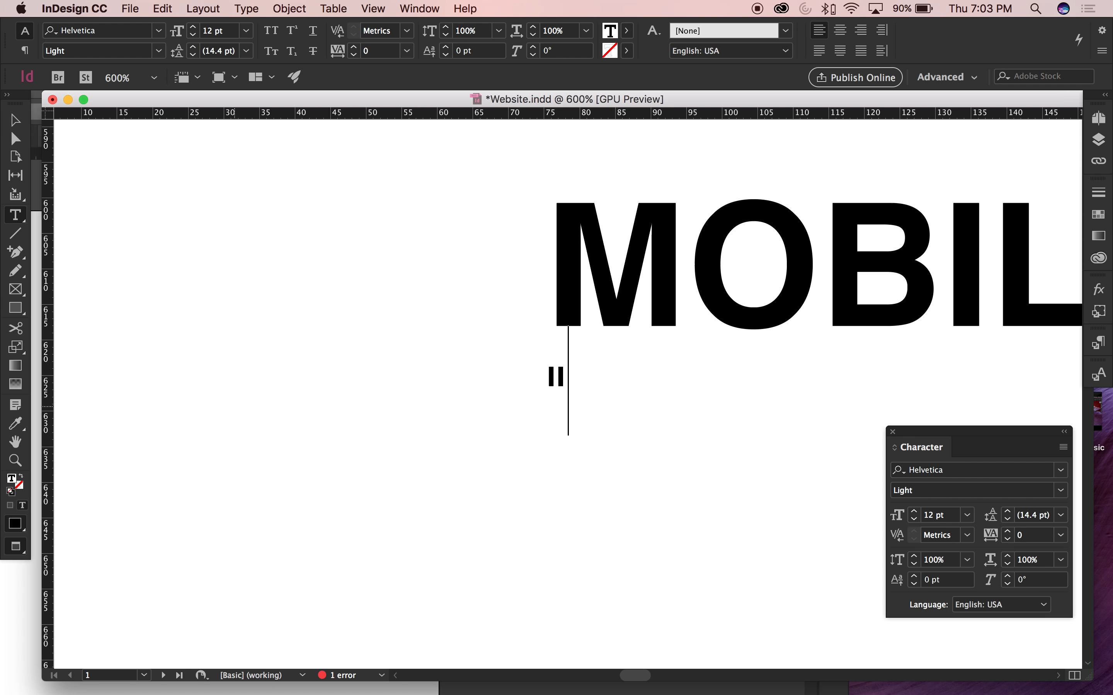
# Turn Use Typographer's Quotes back on in the Type preferences
pyautogui.press('super+k')
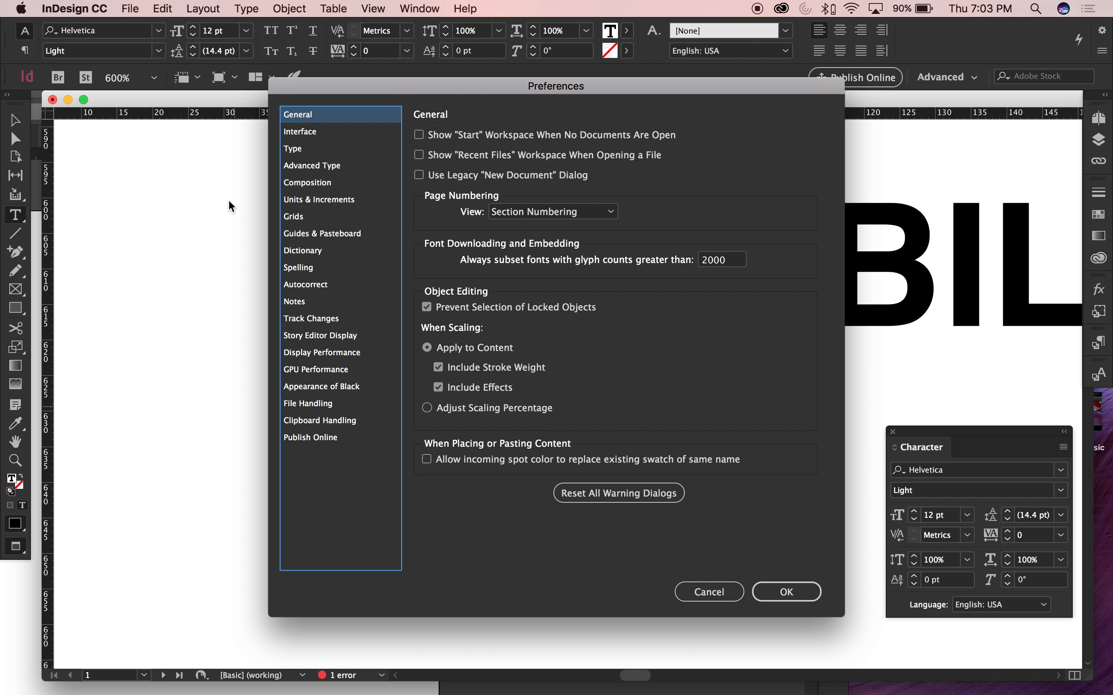
pyautogui.click(303, 151)
pyautogui.click(426, 151)
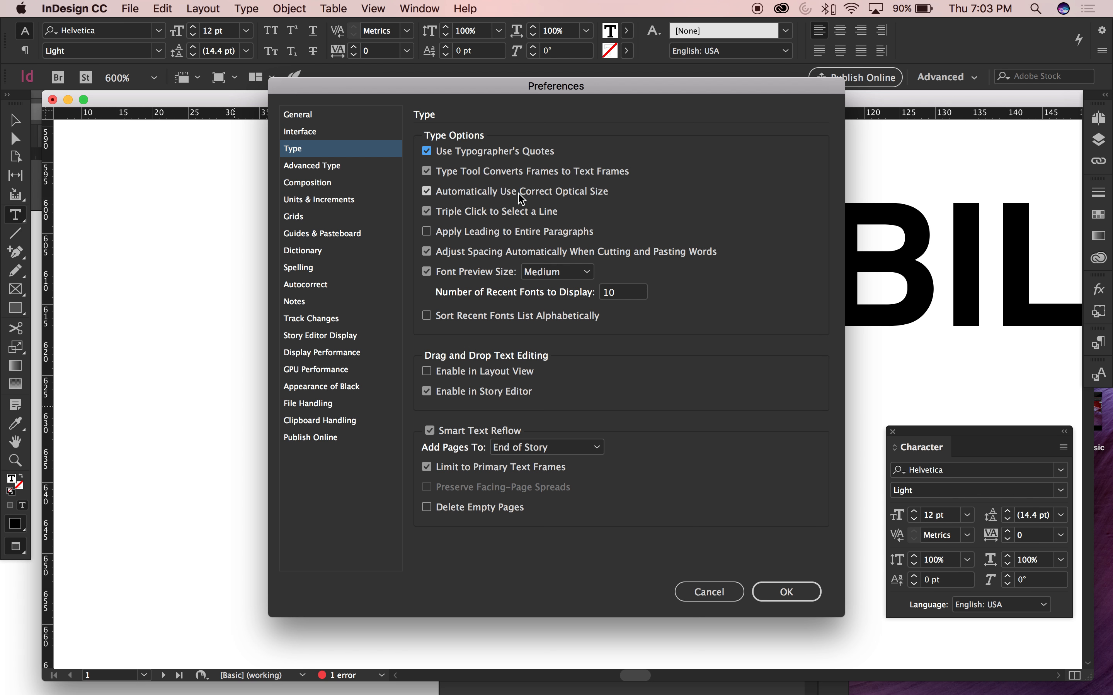
pyautogui.click(772, 590)
# Add a curly double quotation mark after the straight one under the Mobile Sales Solutions heading
pyautogui.write('"”')
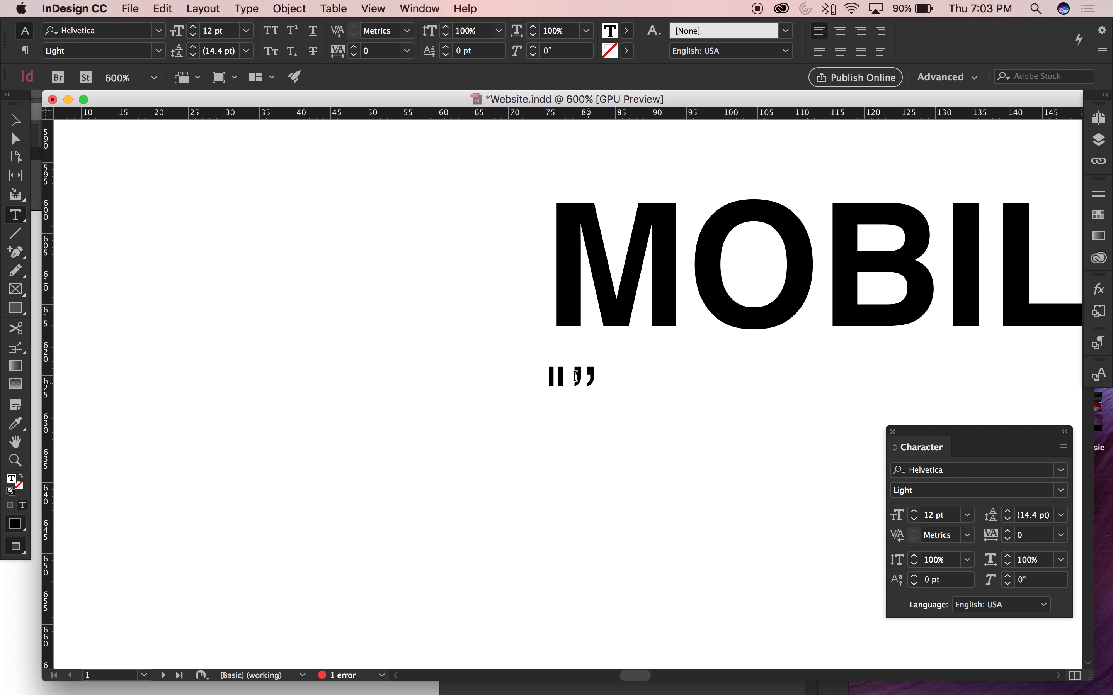
pyautogui.click(16, 121)
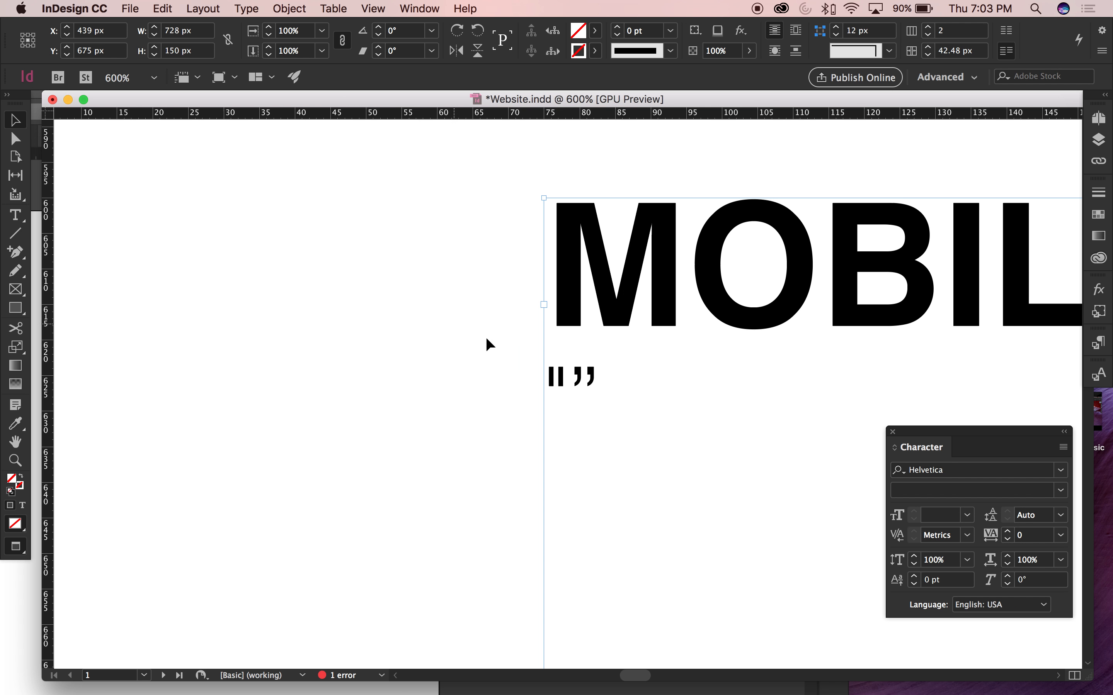
pyautogui.hscroll(6, 412, 353)
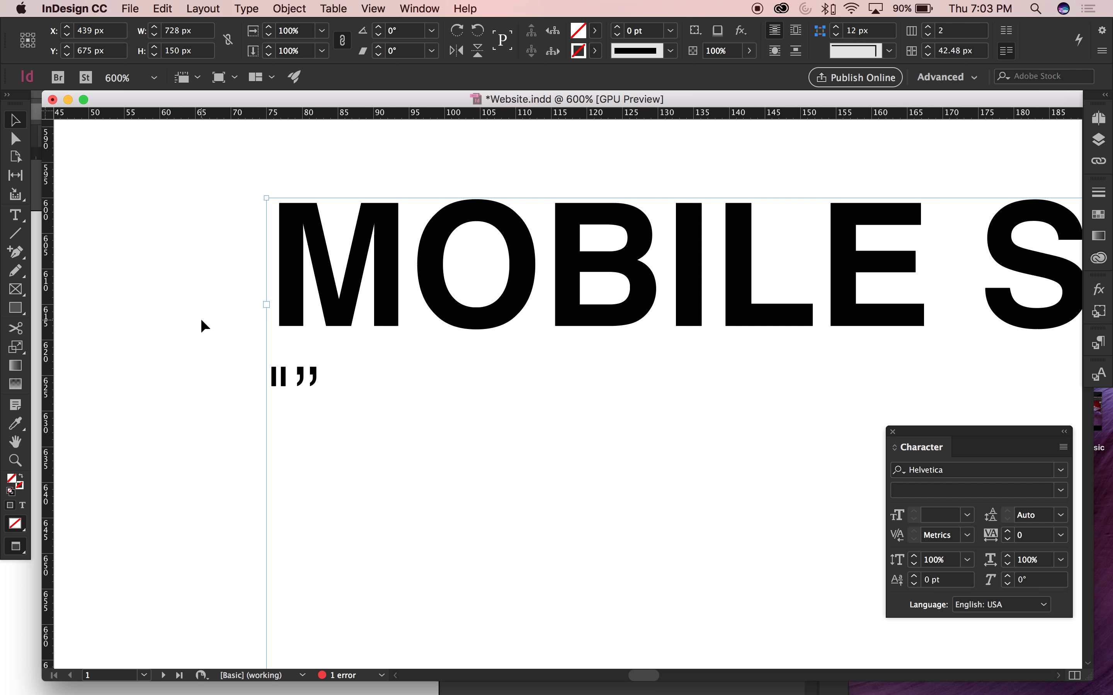
# Review the General, Interface, Type and Units & Increments preferences
pyautogui.press('super+k')
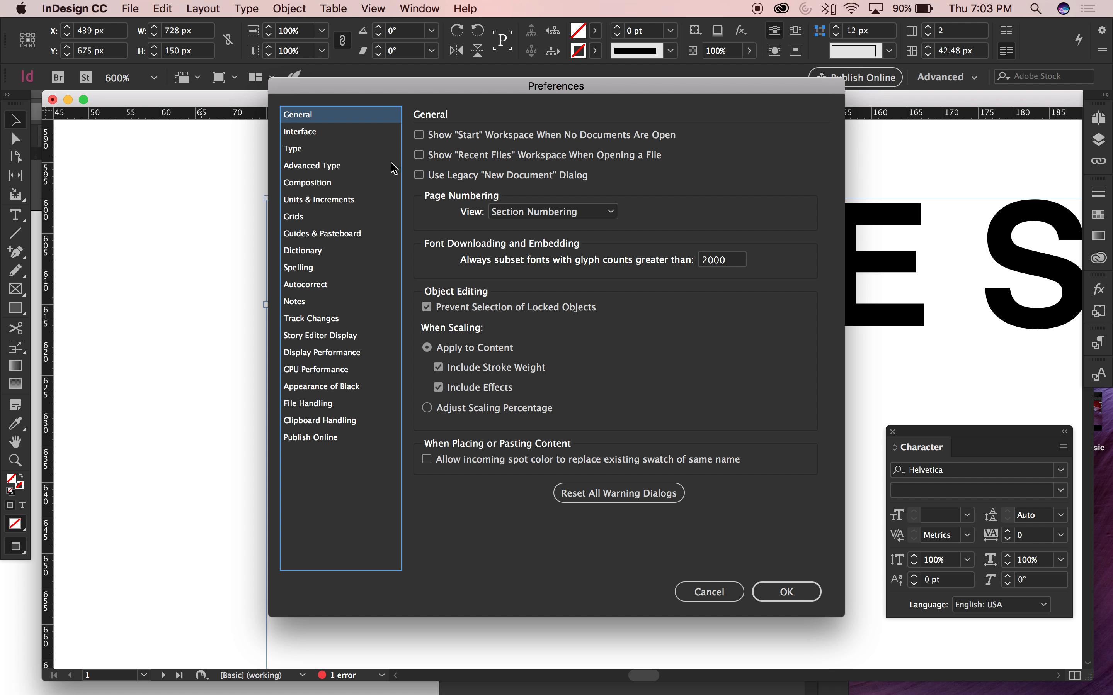
pyautogui.click(313, 132)
pyautogui.click(312, 115)
pyautogui.click(314, 133)
pyautogui.click(313, 150)
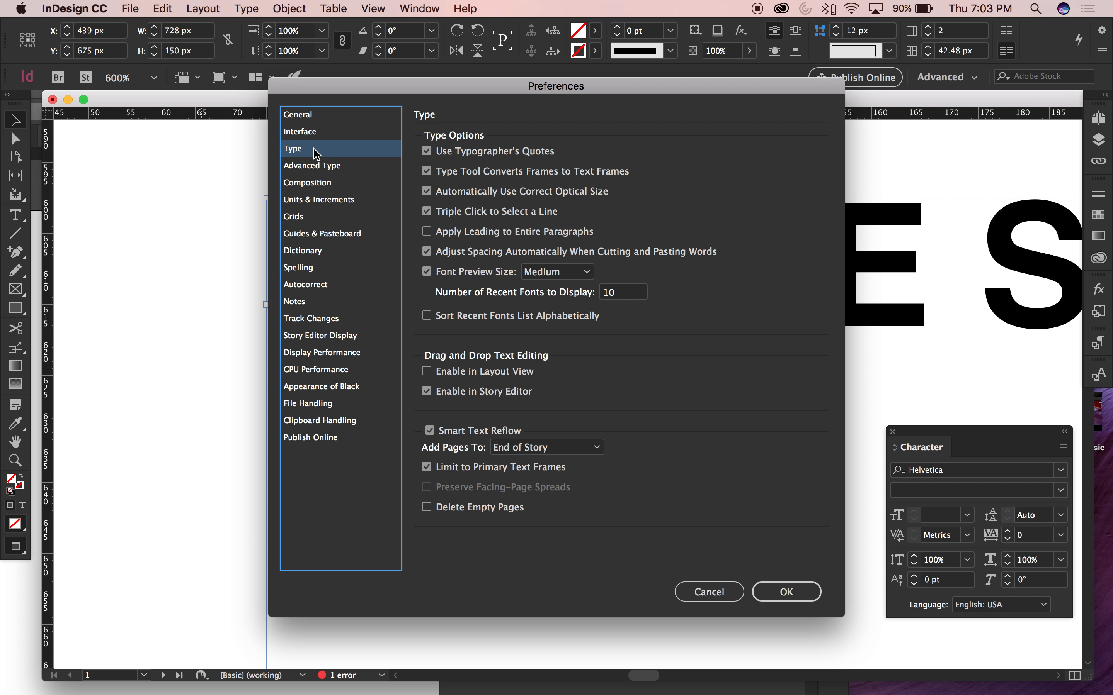
pyautogui.click(312, 202)
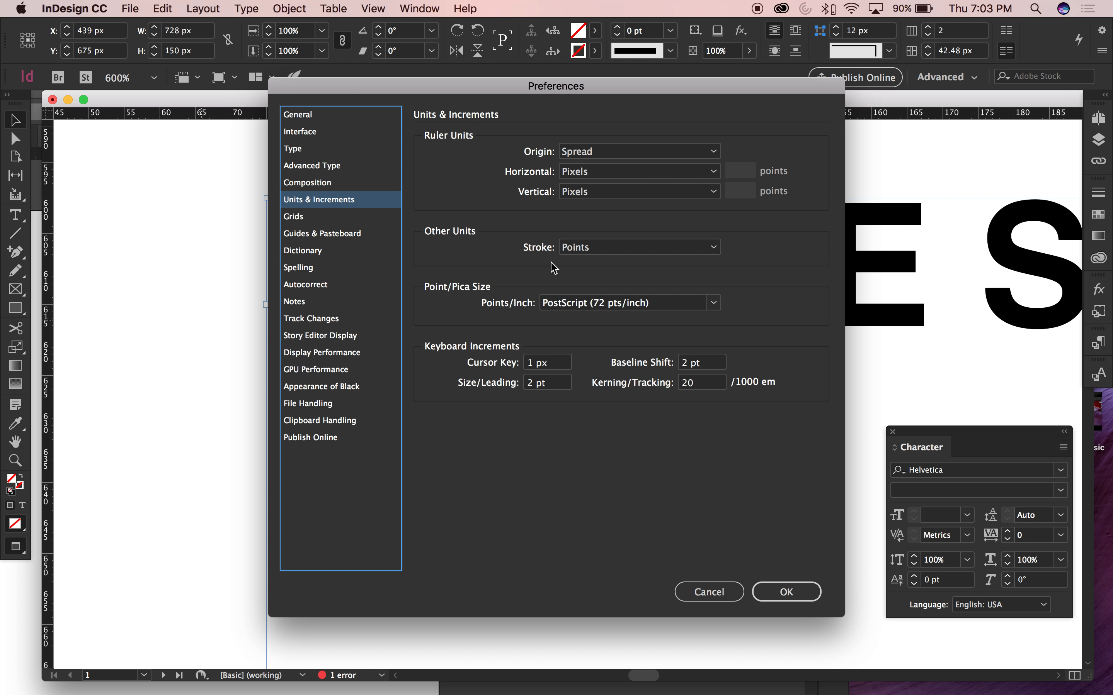
# Try inches as the horizontal ruler unit and return it to pixels
pyautogui.click(685, 174)
pyautogui.click(610, 220)
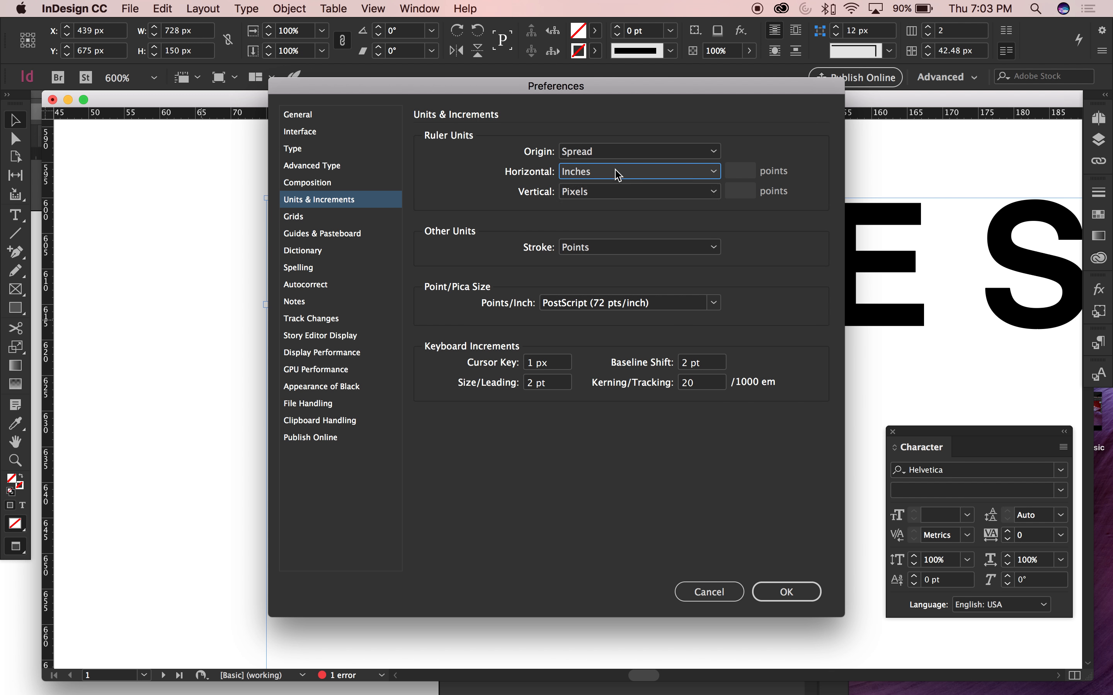
pyautogui.click(694, 173)
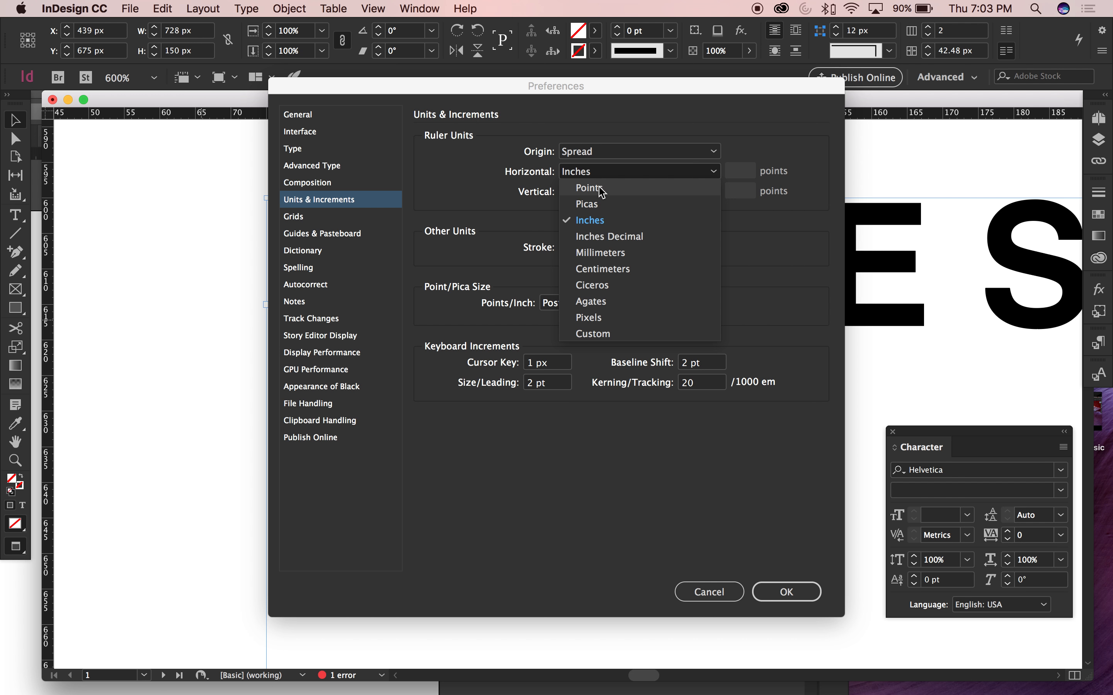
pyautogui.click(595, 317)
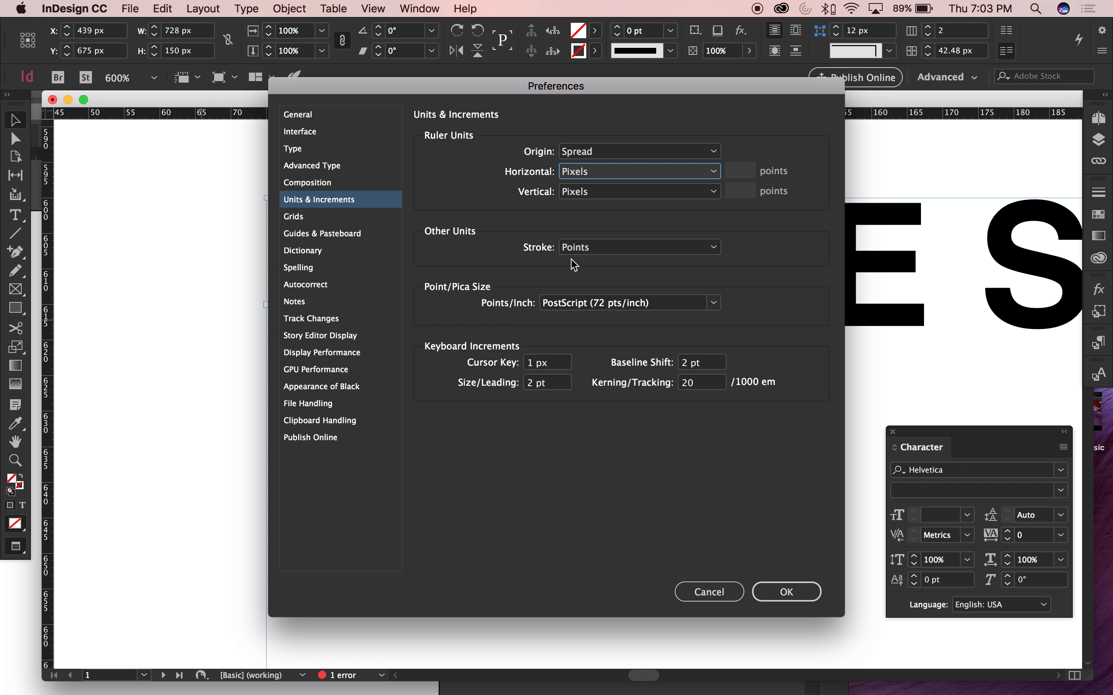
# Set the cursor key increment to 5 px in the Units & Increments preferences
pyautogui.click(532, 363)
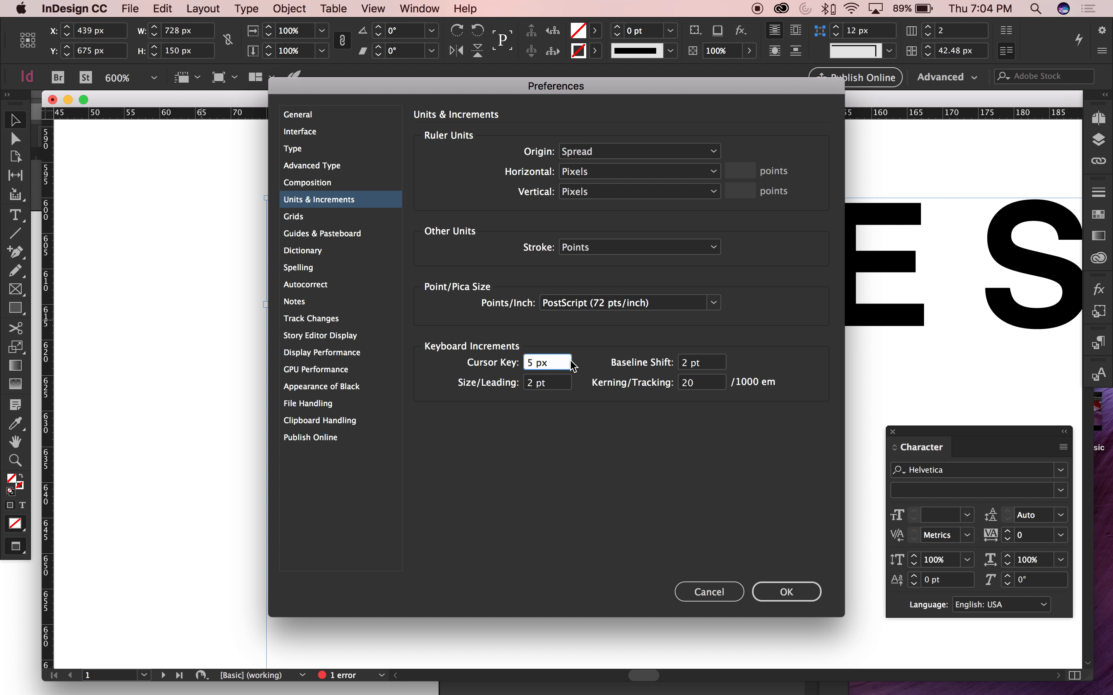
pyautogui.click(786, 592)
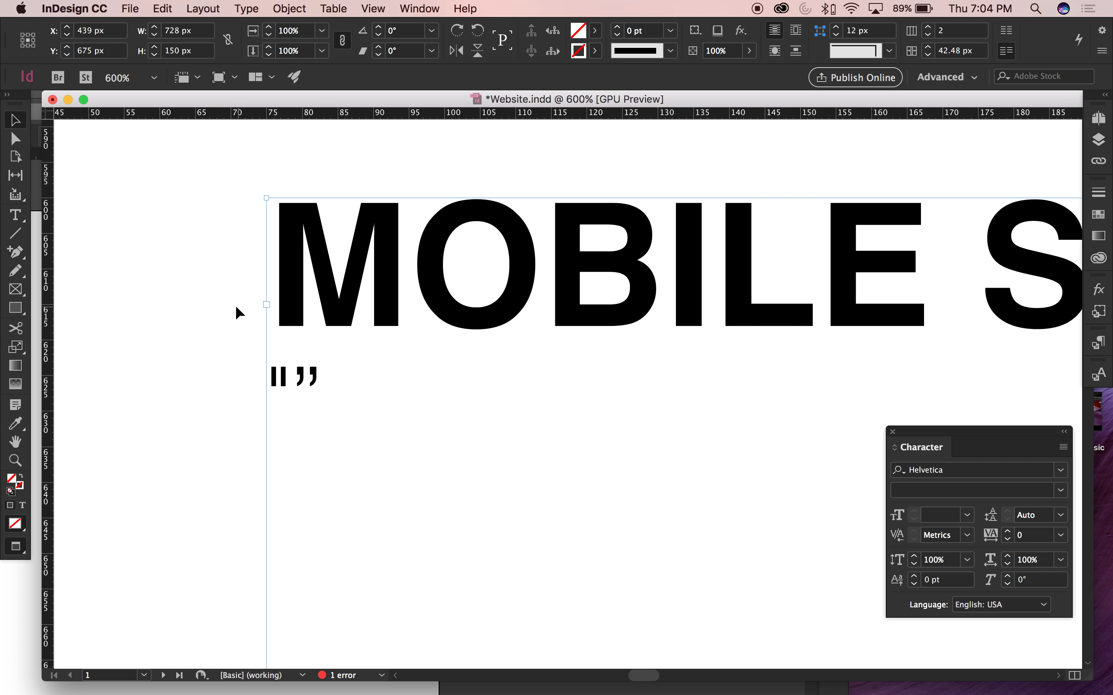
# Nudge the picture under Measured Results to the right in cursor-key increments until its X position is 666.62 px
pyautogui.press('super+minus')
pyautogui.press('super+minus')
pyautogui.press('super+minus')
pyautogui.press('super+minus')
pyautogui.press('super+minus')
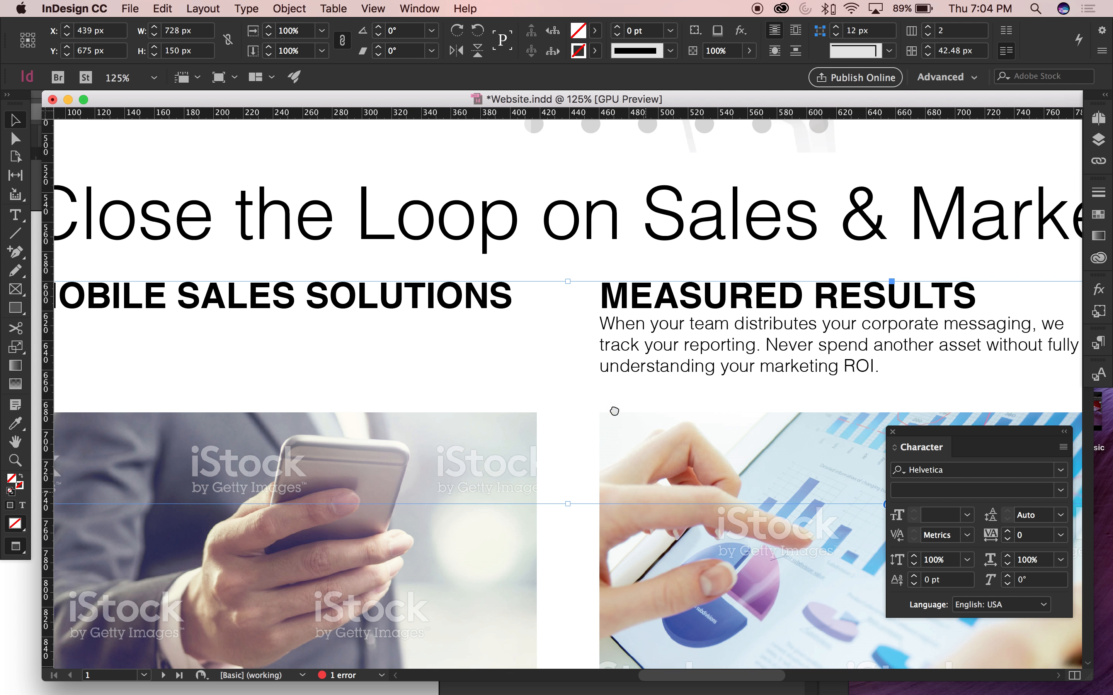
pyautogui.moveTo(614, 411); pyautogui.dragTo(526, 198)
pyautogui.press('super+minus')
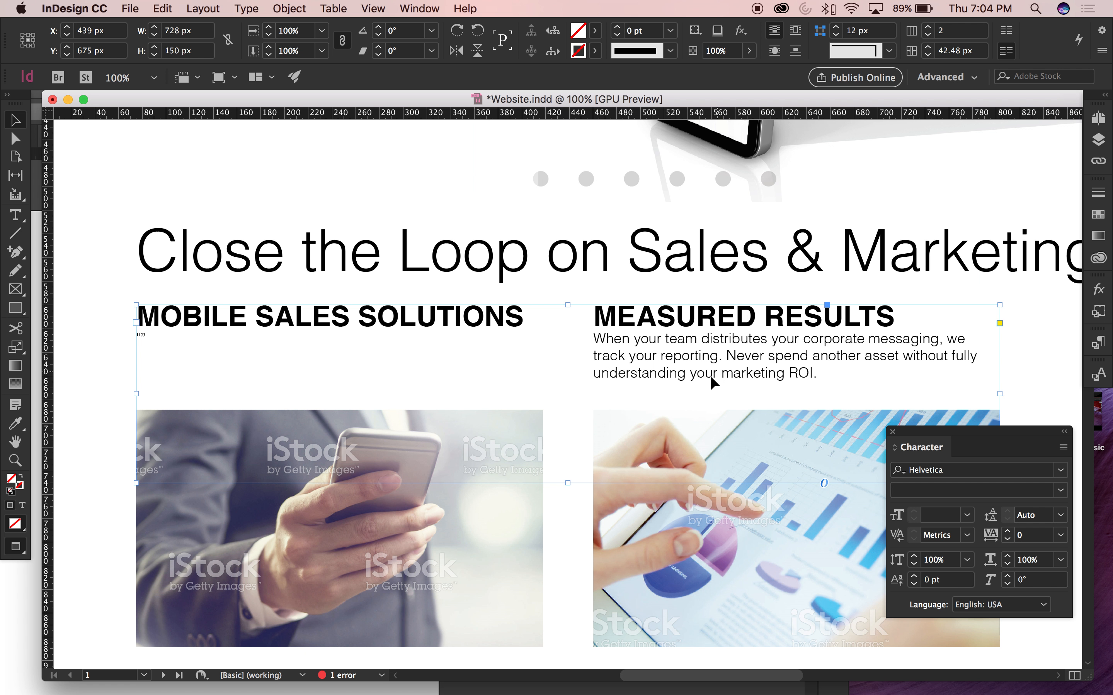
pyautogui.moveTo(733, 524); pyautogui.dragTo(638, 449)
pyautogui.click(637, 449)
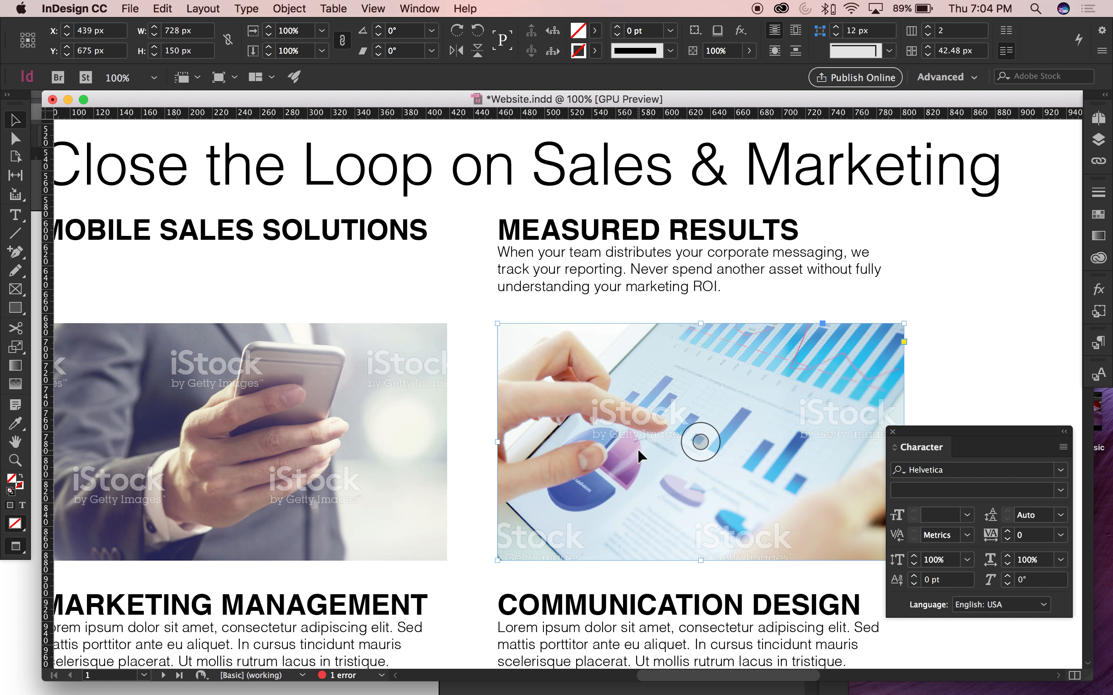
pyautogui.press('Right')
pyautogui.press('Right')
pyautogui.press('Right')
pyautogui.press('Right')
pyautogui.press('Right')
pyautogui.press('Right')
pyautogui.press('Right')
pyautogui.press('Right')
pyautogui.press('Right')
pyautogui.press('Right')
pyautogui.press('Right')
pyautogui.press('Right')
pyautogui.press('Right')
pyautogui.press('Right')
pyautogui.press('Right')
pyautogui.press('Right')
pyautogui.press('Right')
pyautogui.press('Right')
pyautogui.press('Right')
pyautogui.press('Right')
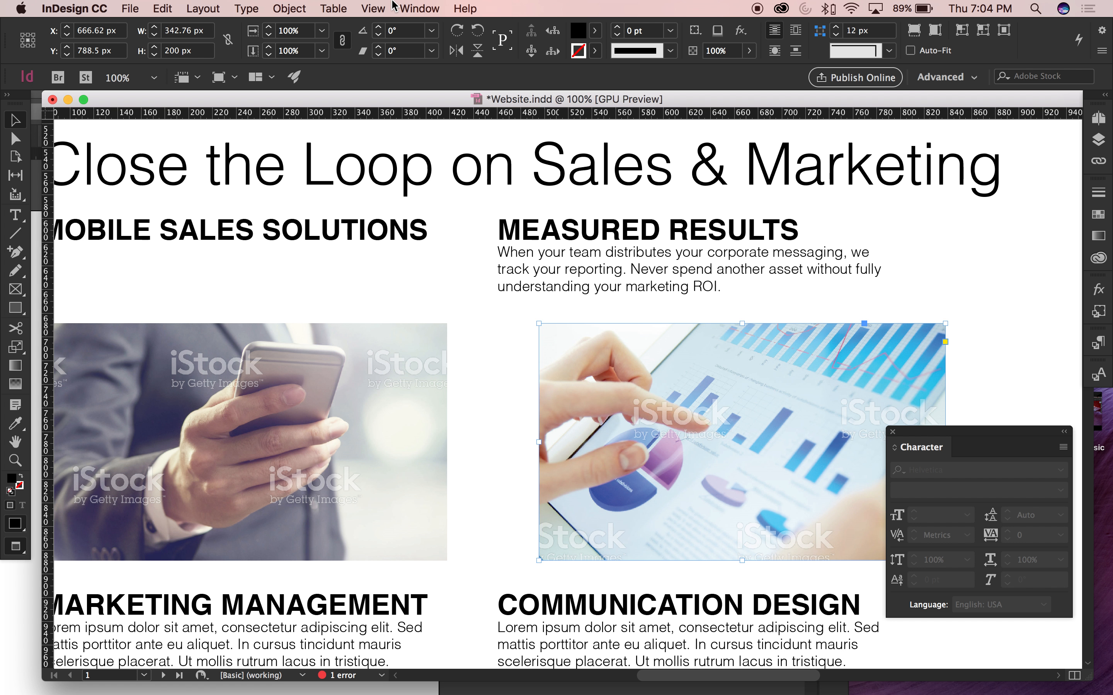
# Set the cursor key increment to 25 px in the Units & Increments preferences
pyautogui.press('super+k')
pyautogui.click(300, 131)
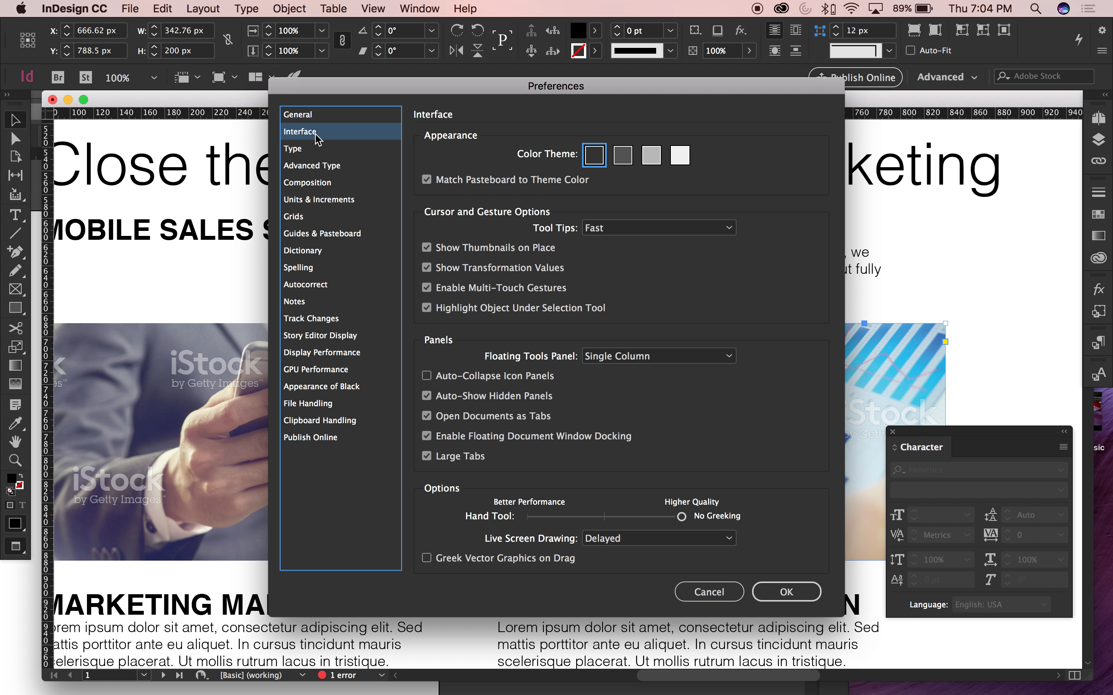
pyautogui.click(313, 148)
pyautogui.click(309, 162)
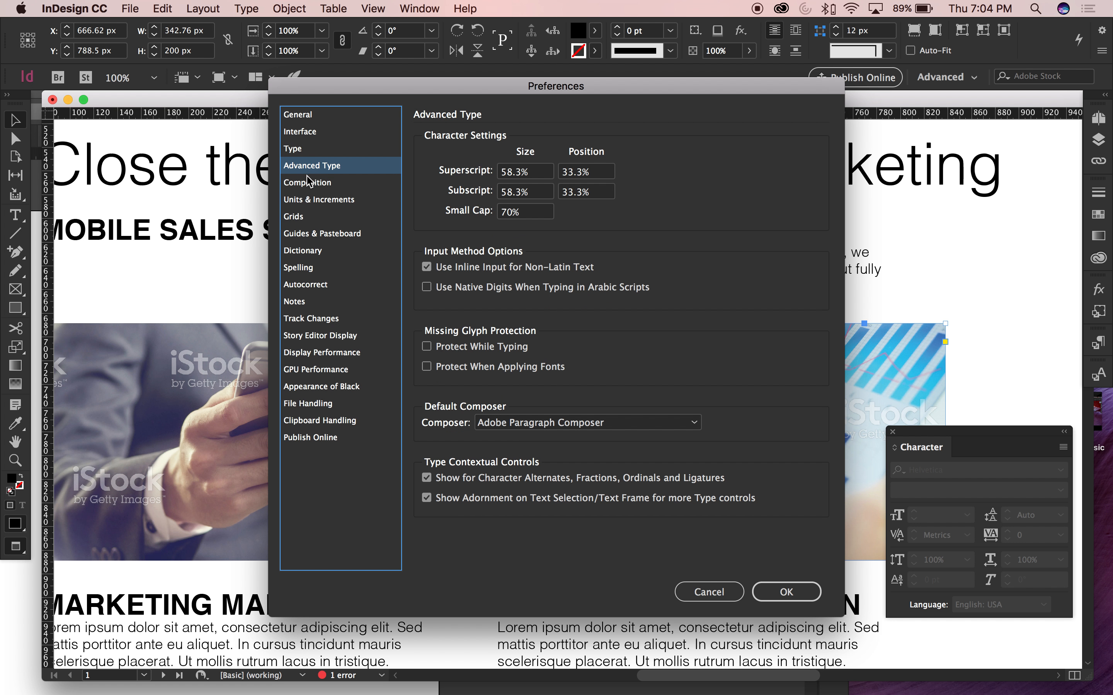
pyautogui.click(309, 115)
pyautogui.click(307, 132)
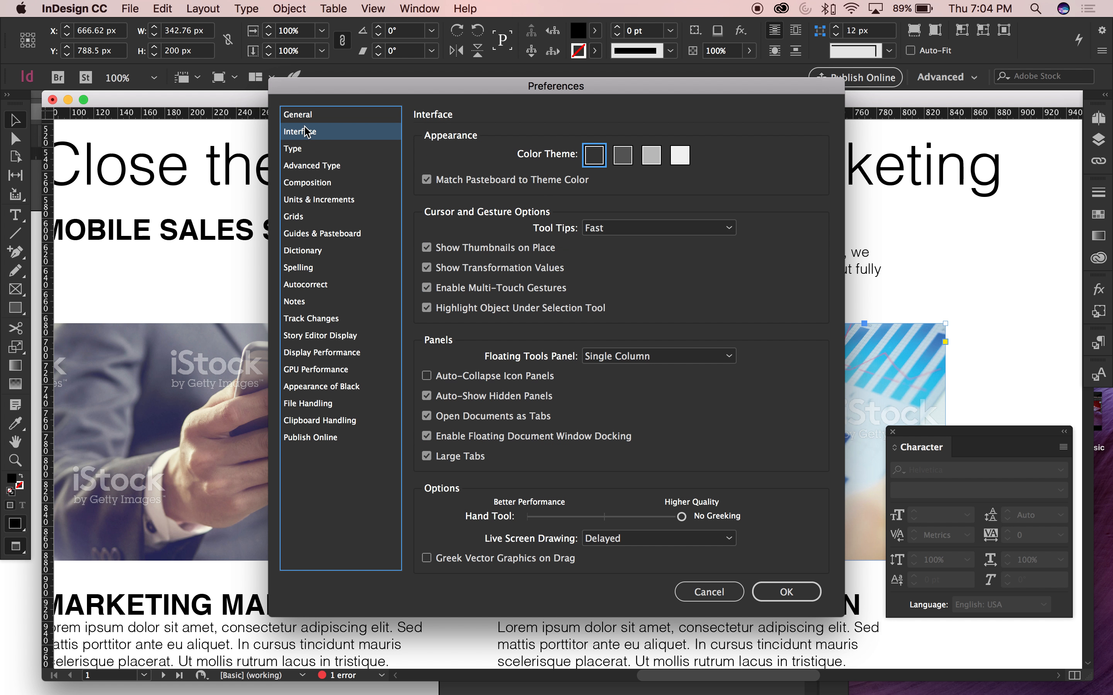
pyautogui.click(305, 203)
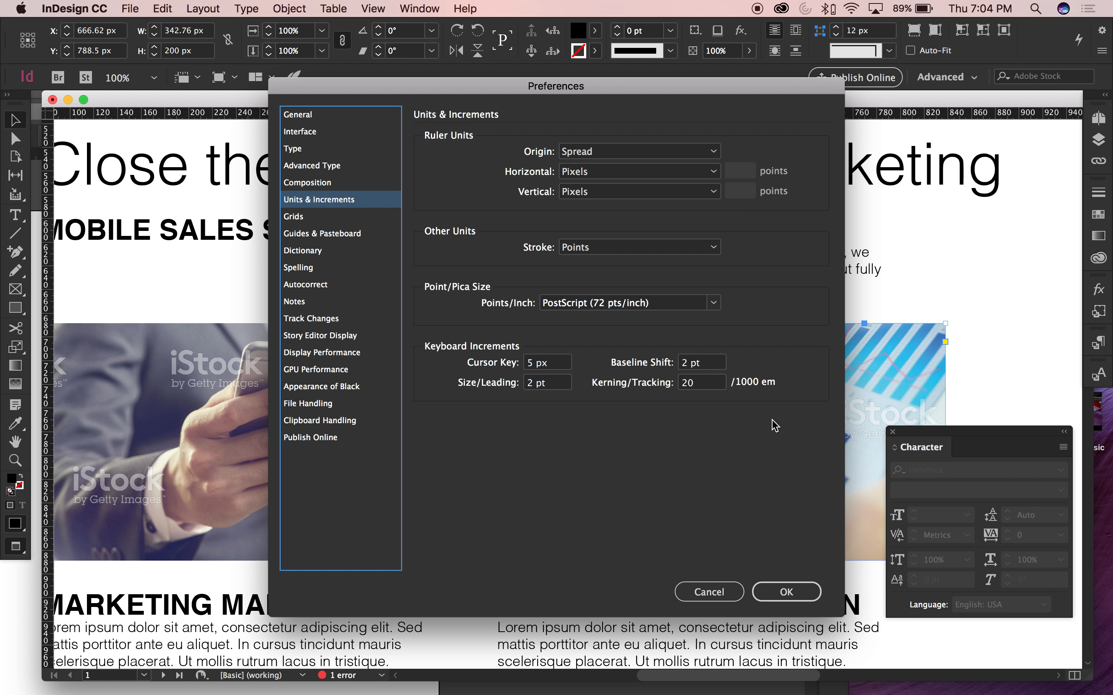
pyautogui.click(529, 363)
pyautogui.write('1')
pyautogui.press('Return')
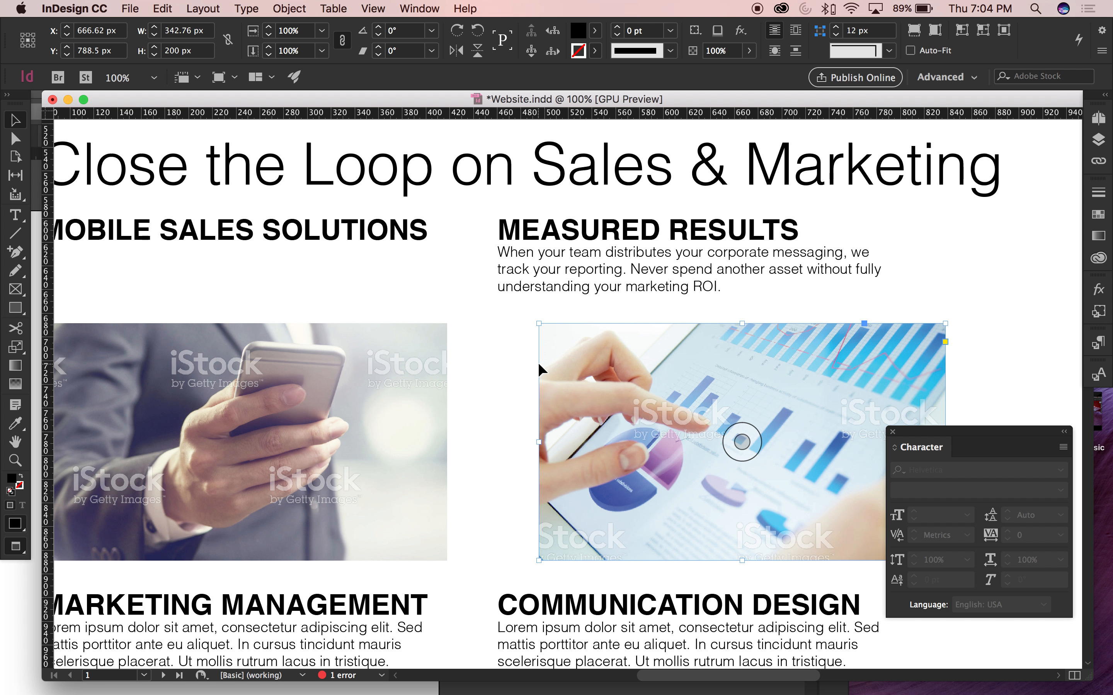
# Nudge the Measured Results picture five more increments to the right, to an X position of 791.62 px
pyautogui.press('Right')
pyautogui.press('Right')
pyautogui.press('Right')
pyautogui.press('Right')
pyautogui.press('Right')
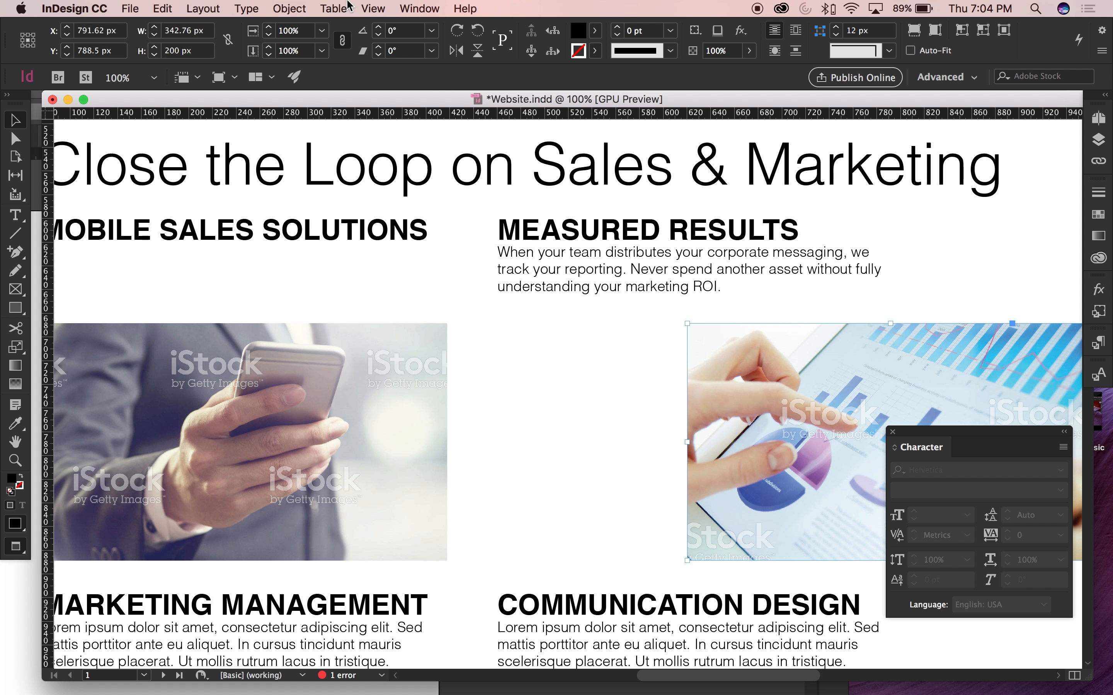
# Check the cursor key increment in the Units & Increments preferences
pyautogui.press('super+k')
pyautogui.click(319, 202)
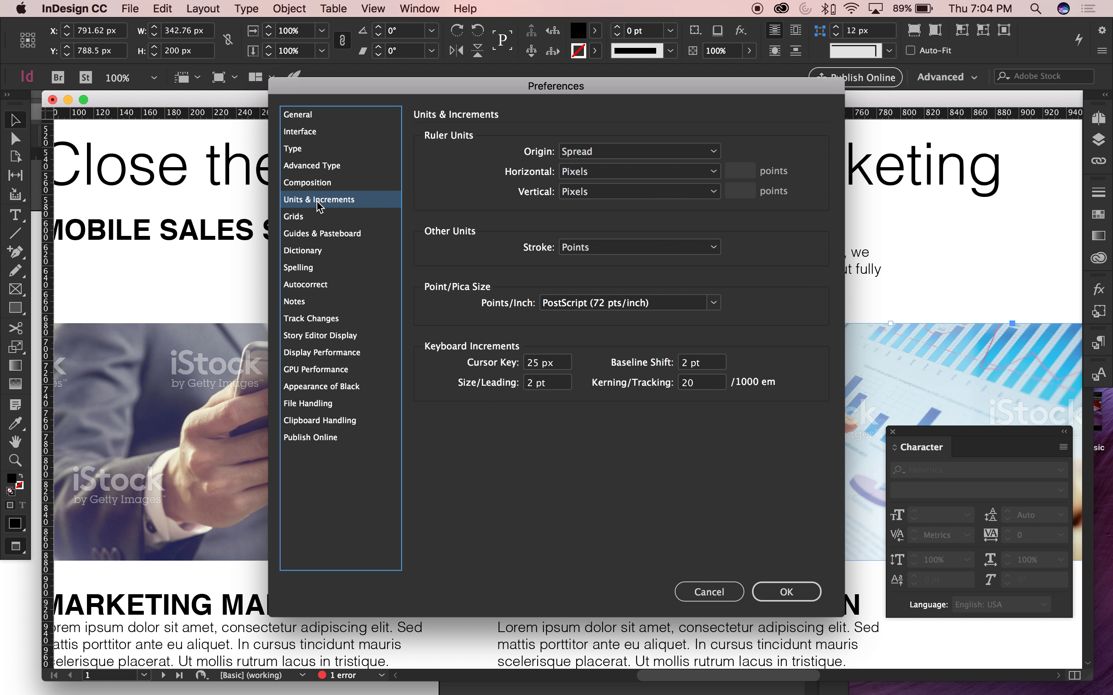
pyautogui.click(786, 592)
# Deselect everything and view the whole home page at 25% zoom
pyautogui.click(555, 384)
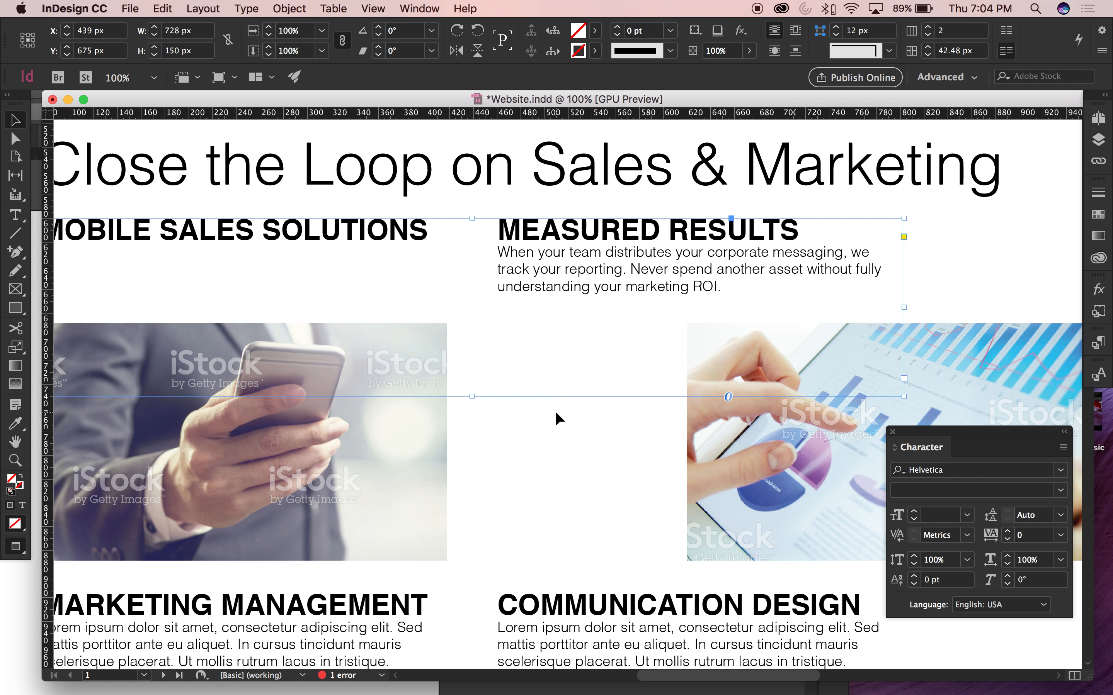
pyautogui.click(552, 410)
pyautogui.press('super+minus')
pyautogui.press('super+minus')
pyautogui.press('super+minus')
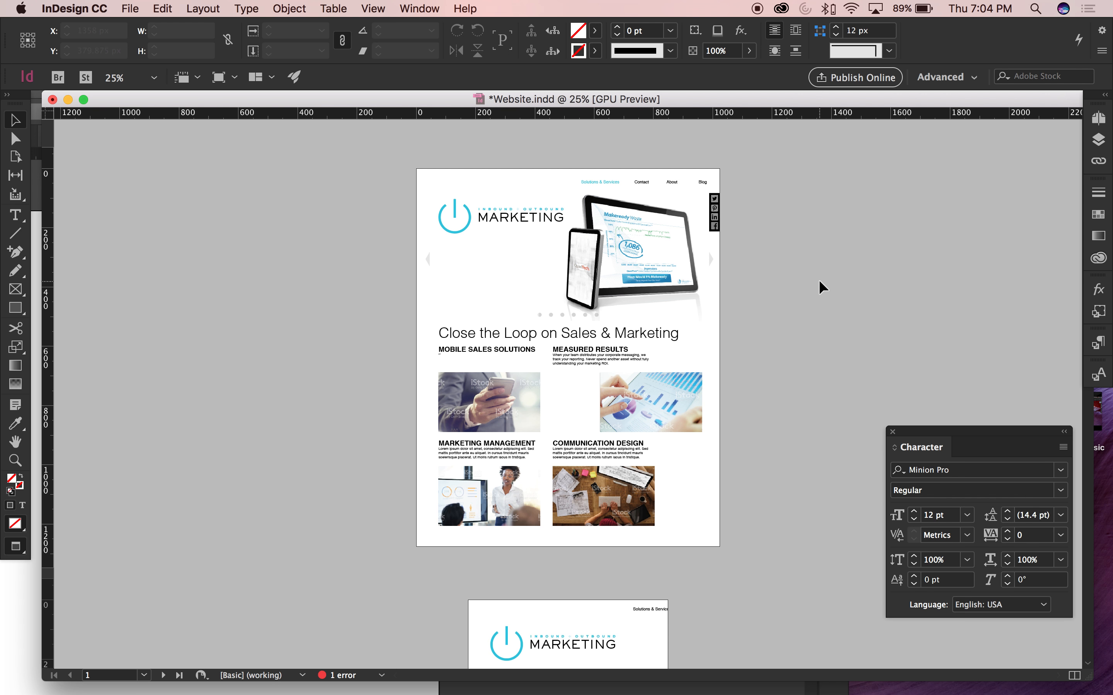